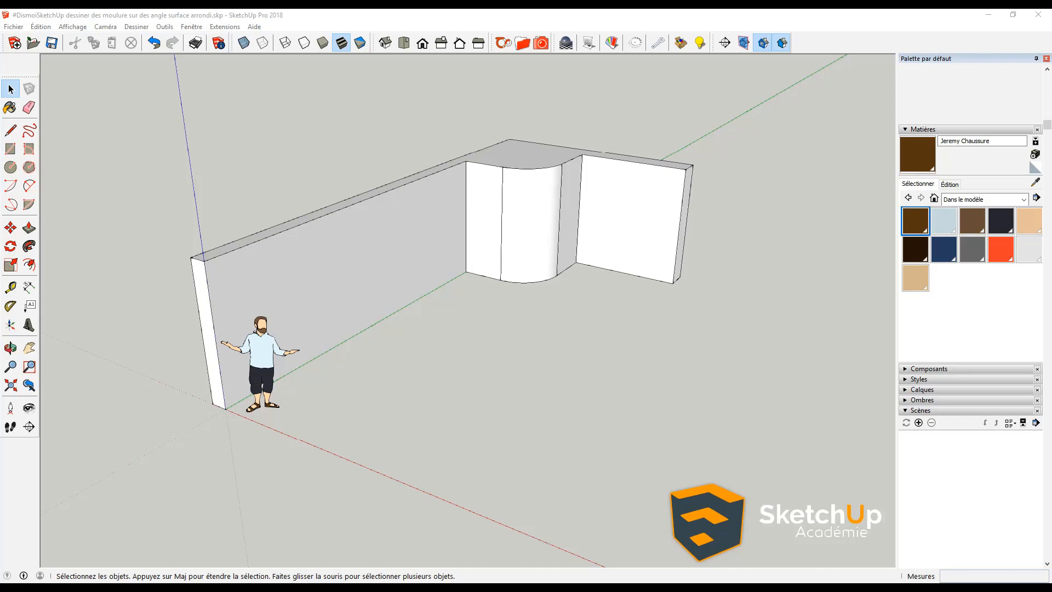
- Examine the rounded wall corner between the two straight walls from several angles
{"action": "middle_click_drag", "start_coordinate": [242, 451], "coordinate": [238, 362]}
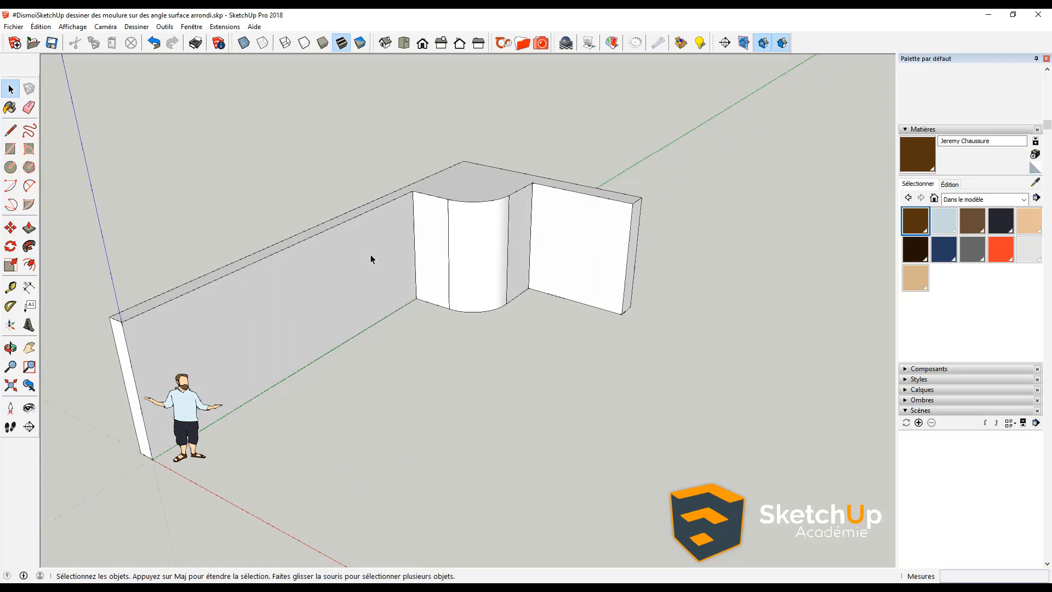
{"action": "middle_click_drag", "start_coordinate": [371, 254], "coordinate": [425, 199]}
{"action": "middle_click_drag", "start_coordinate": [502, 265], "coordinate": [419, 341]}
{"action": "scroll", "coordinate": [450, 291], "scroll_direction": "up", "scroll_amount": 3}
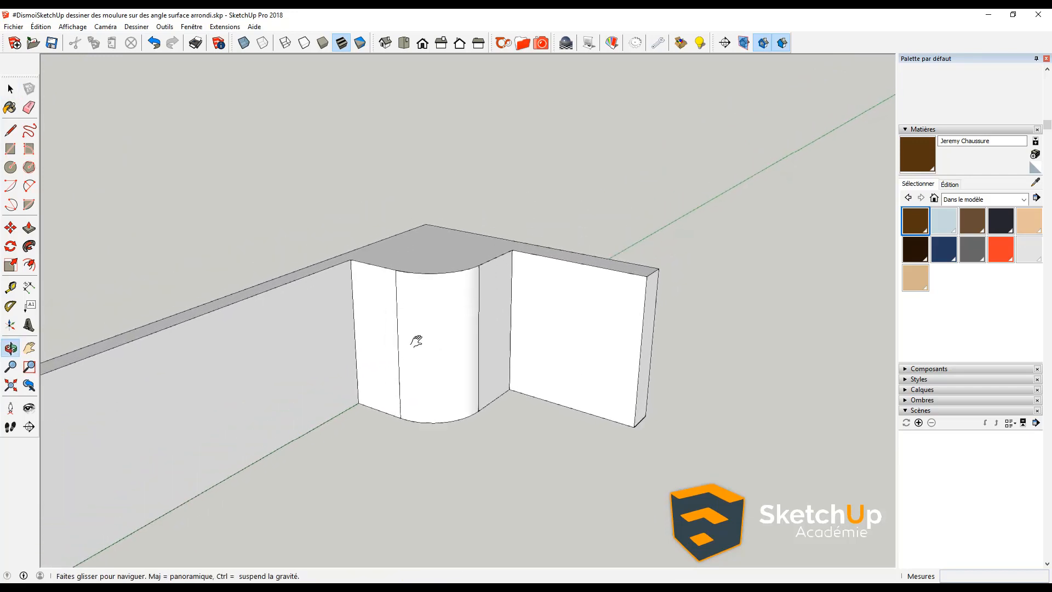
{"action": "scroll", "coordinate": [424, 340], "scroll_direction": "up", "scroll_amount": 2}
{"action": "scroll", "coordinate": [329, 286], "scroll_direction": "up", "scroll_amount": 1}
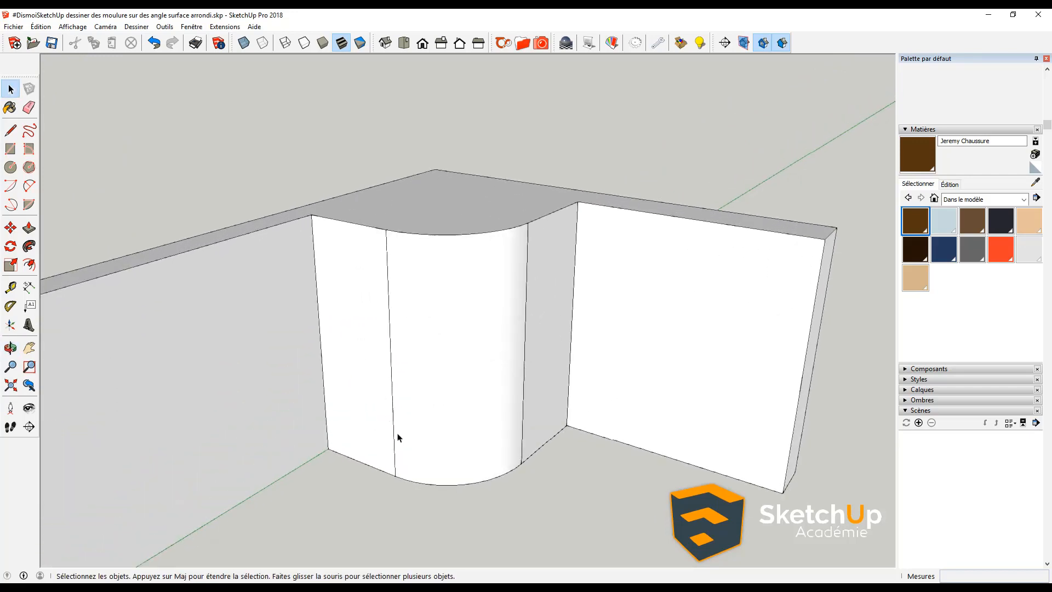
{"action": "middle_click_drag", "start_coordinate": [396, 432], "coordinate": [387, 501], "text": "shift"}
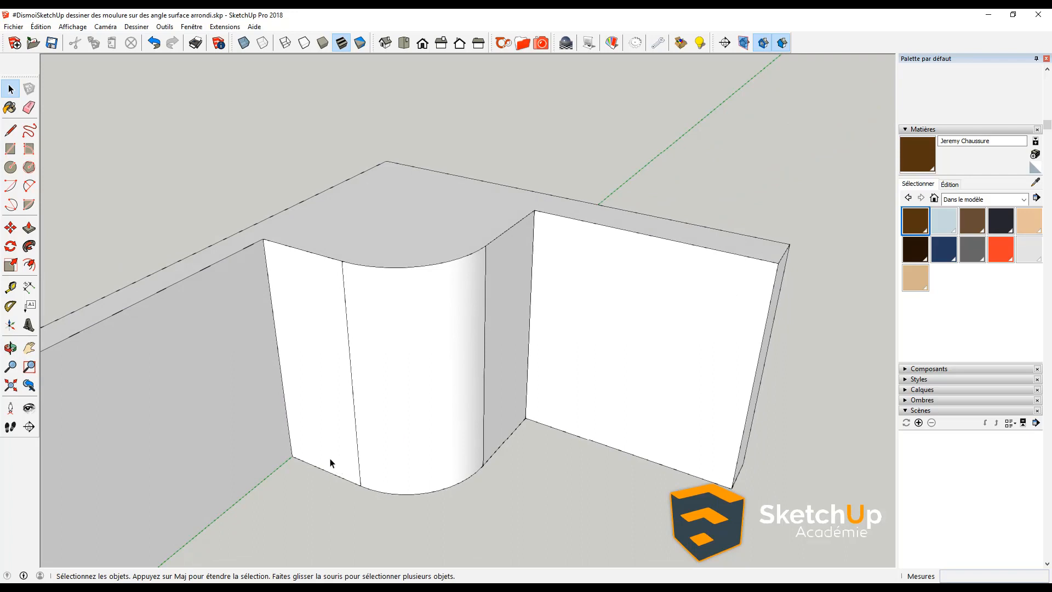
{"action": "middle_click_drag", "start_coordinate": [473, 526], "coordinate": [323, 478]}
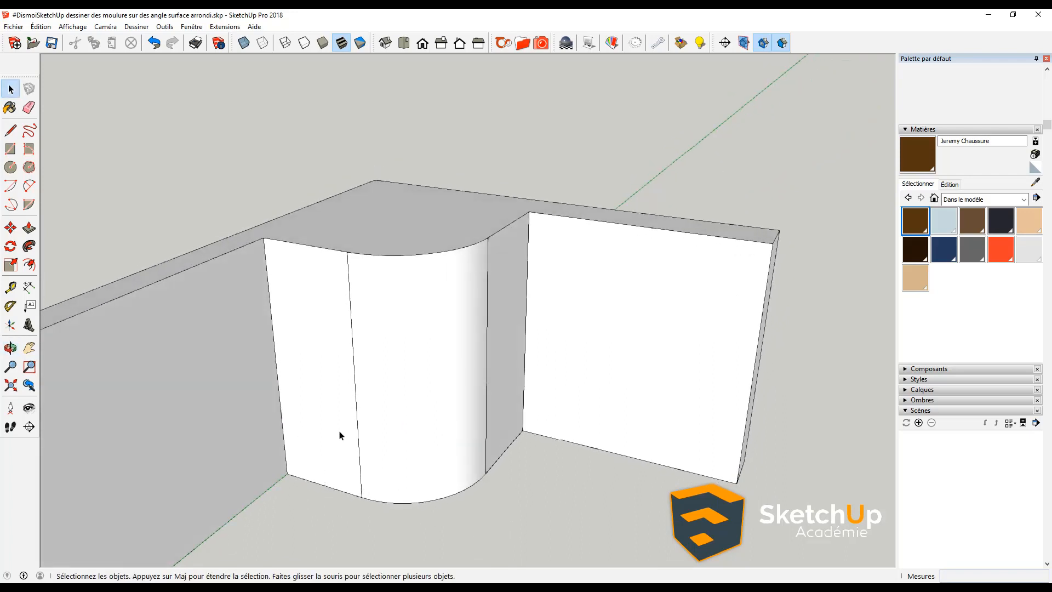
{"action": "middle_click_drag", "start_coordinate": [384, 467], "coordinate": [343, 480]}
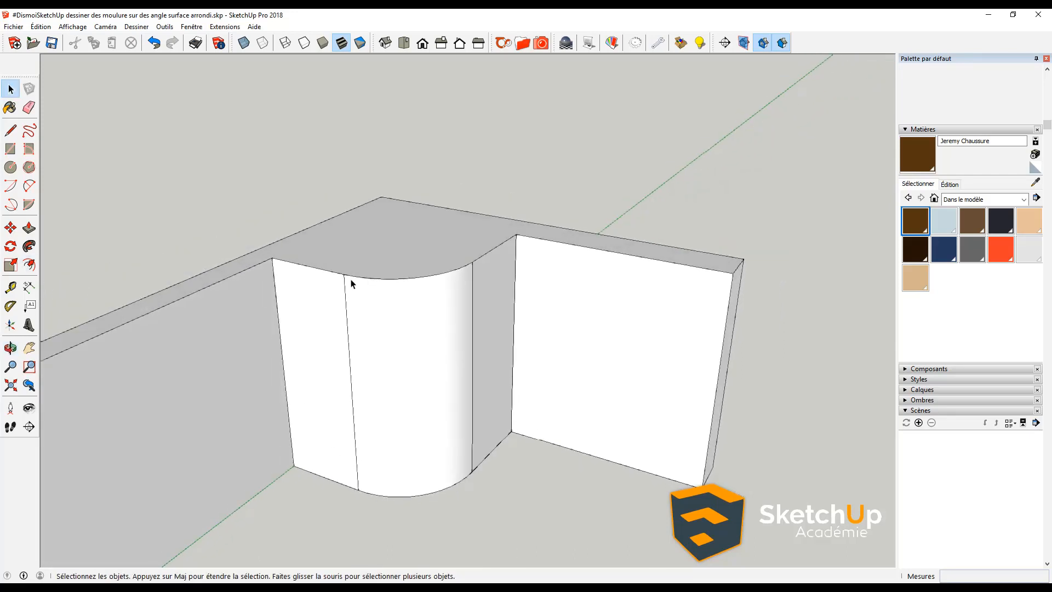
- Copy the upper front edges of the rounded corner, both flat segments and the arc, about 27 cm down the faces
{"action": "left_click", "coordinate": [327, 272]}
{"action": "left_click", "coordinate": [379, 279], "text": "shift"}
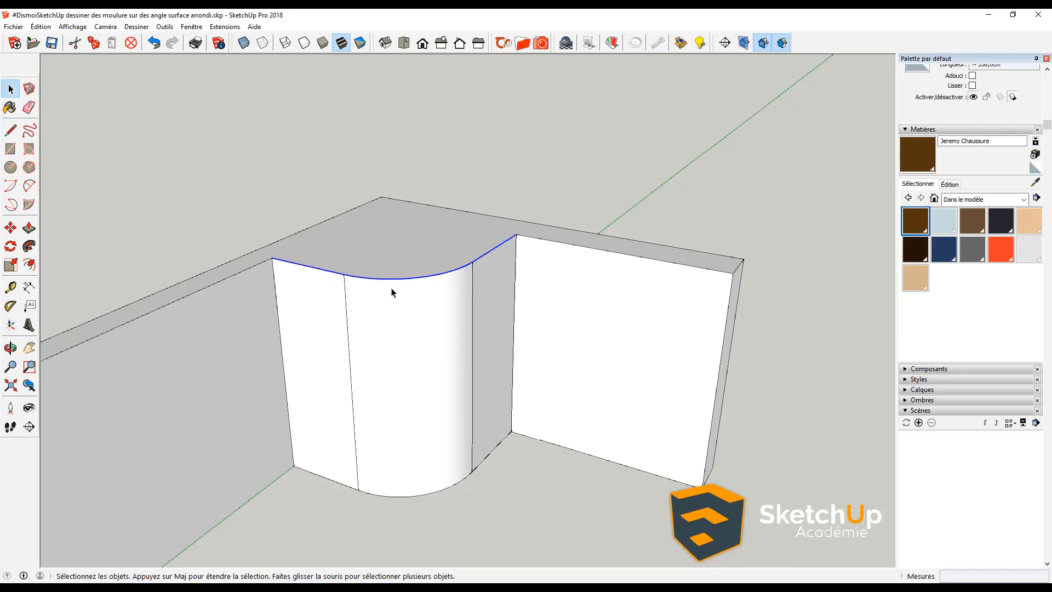
{"action": "scroll", "coordinate": [392, 292], "scroll_direction": "up", "scroll_amount": 1}
{"action": "key", "text": "m"}
{"action": "left_click", "coordinate": [250, 254]}
{"action": "key", "text": "ctrl"}
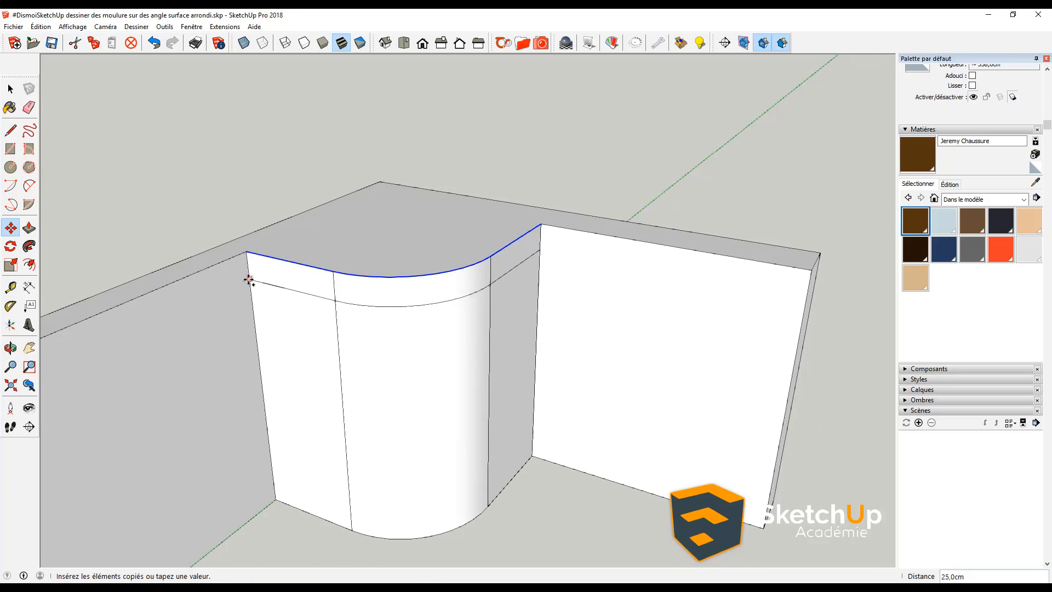
{"action": "left_click", "coordinate": [250, 281]}
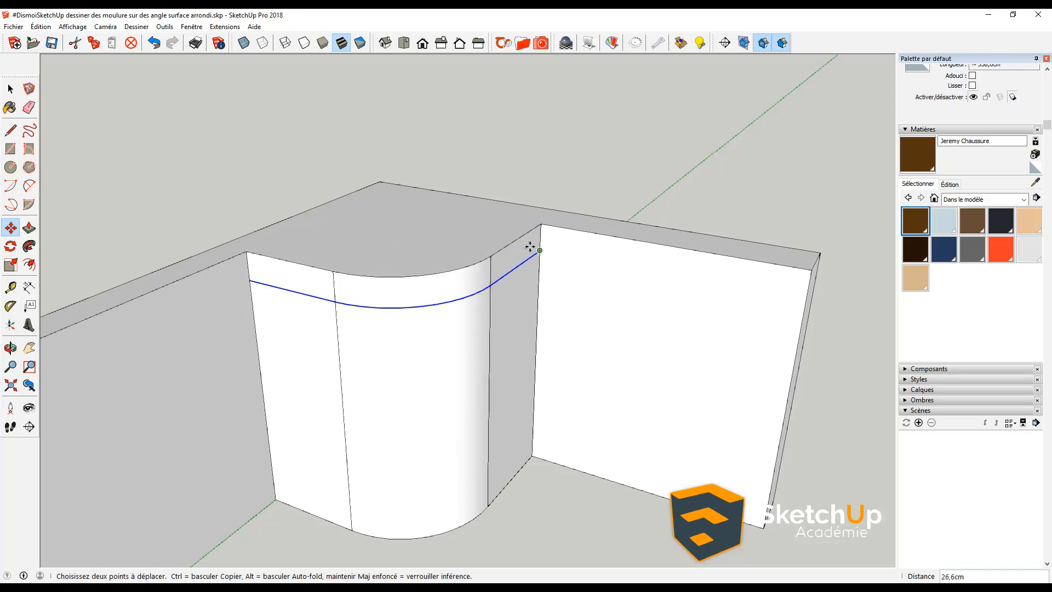
- Copy the corner's horizontal contour line about 124 cm down, and copy that one about 23.5 cm further down
{"action": "left_click", "coordinate": [264, 285]}
{"action": "key", "text": "ctrl"}
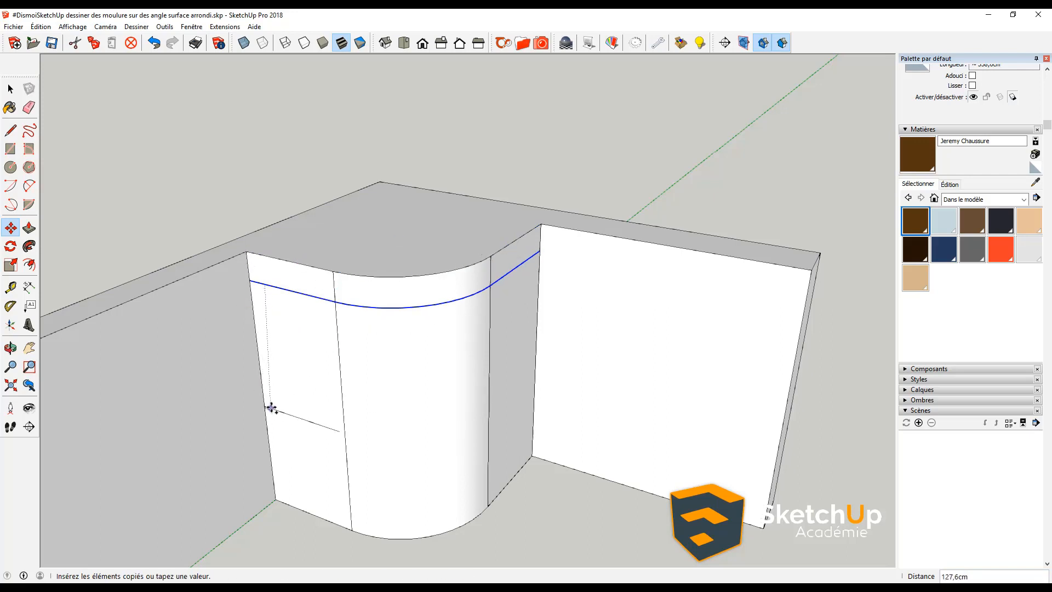
{"action": "left_click", "coordinate": [278, 408]}
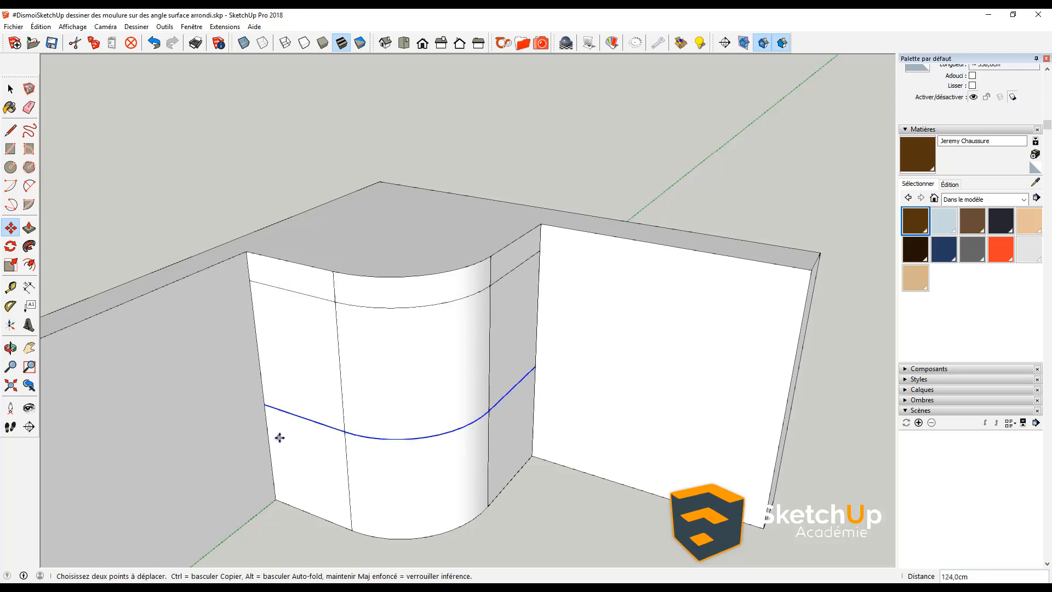
{"action": "left_click", "coordinate": [284, 411]}
{"action": "key", "text": "ctrl"}
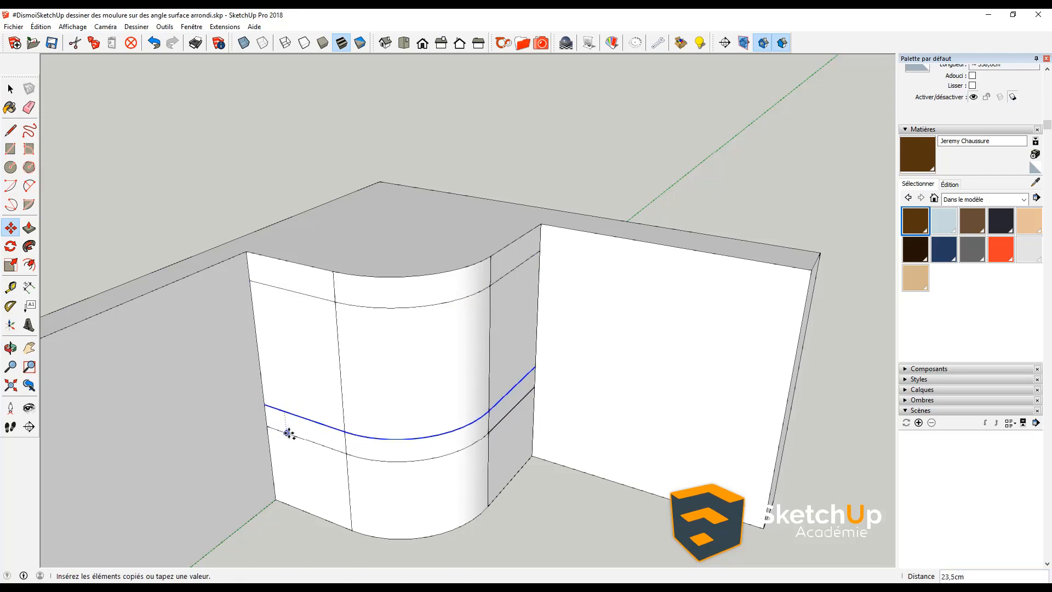
{"action": "left_click", "coordinate": [288, 433]}
- Copy the lowest contour line about 63 cm down to mark the baseboard along the corner's base
{"action": "left_click", "coordinate": [287, 434]}
{"action": "key", "text": "ctrl"}
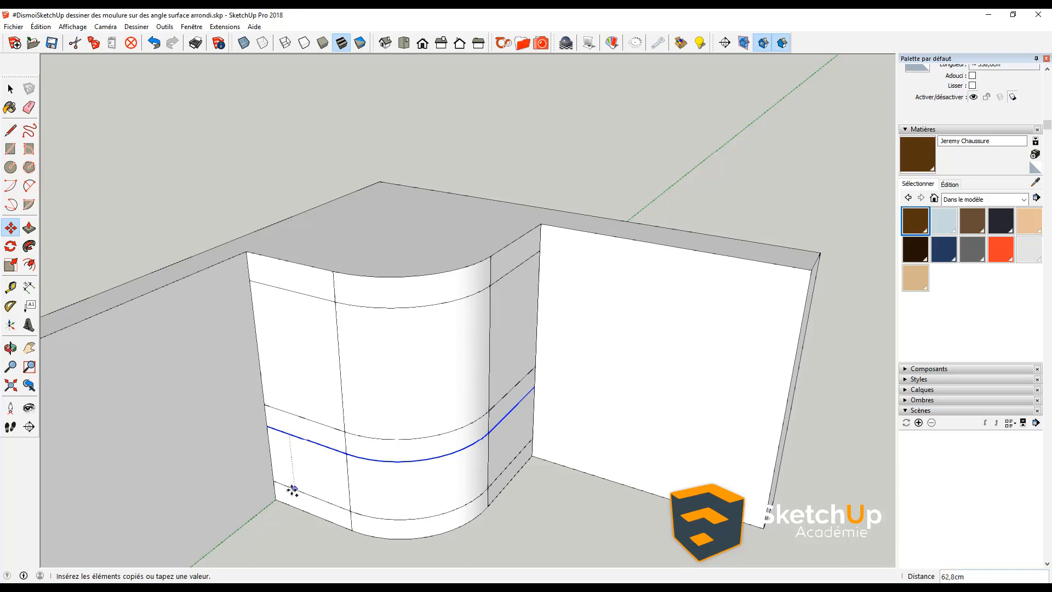
{"action": "left_click", "coordinate": [293, 491]}
{"action": "key", "text": "space"}
- Offset the outline of the lower panel on the corner's left flat face inward to form an inner frame
{"action": "scroll", "coordinate": [303, 504], "scroll_direction": "down", "scroll_amount": 1}
{"action": "scroll", "coordinate": [329, 417], "scroll_direction": "up", "scroll_amount": 3}
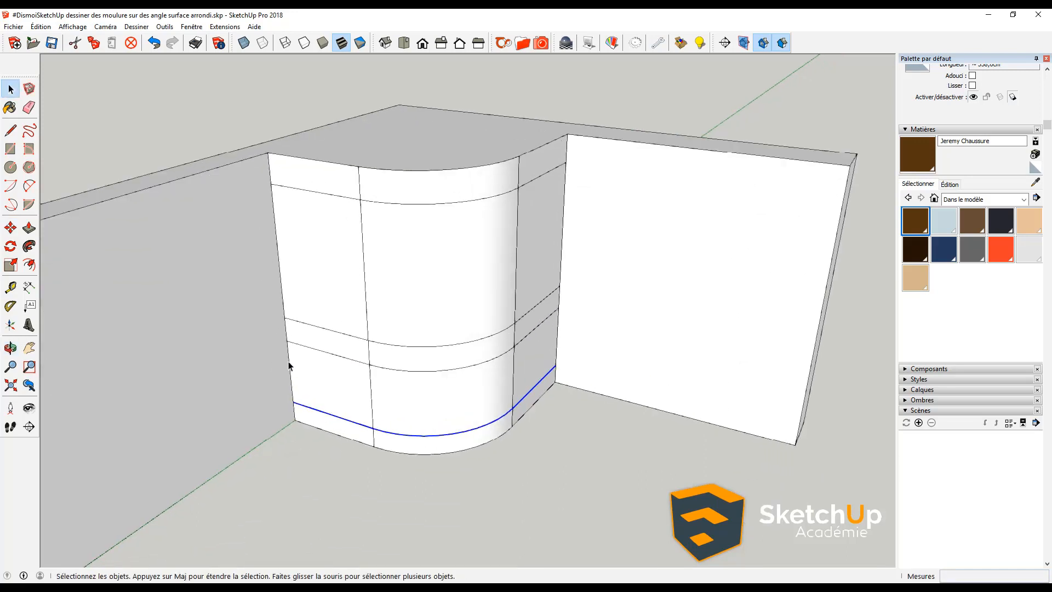
{"action": "key", "text": "f"}
{"action": "left_click", "coordinate": [306, 359]}
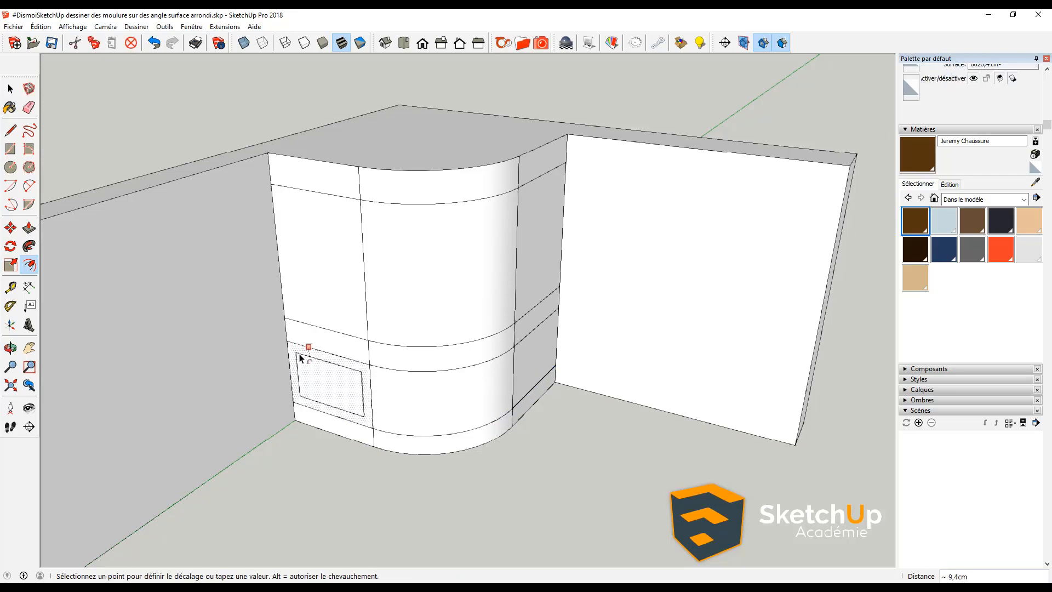
{"action": "left_click", "coordinate": [299, 354]}
{"action": "key", "text": "space"}
{"action": "left_click", "coordinate": [312, 354]}
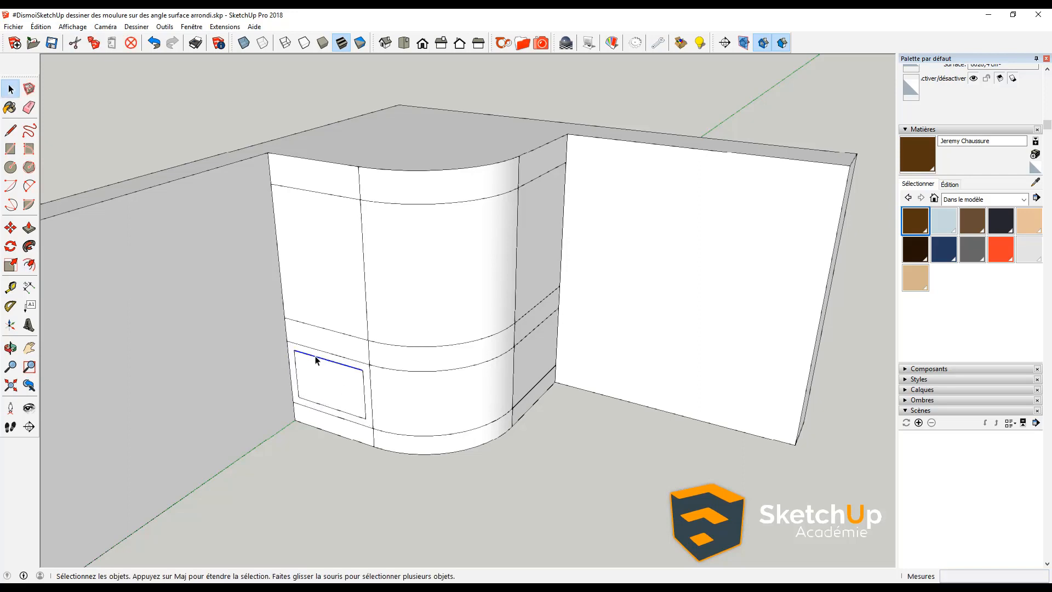
{"action": "key", "text": "m"}
{"action": "left_click", "coordinate": [316, 357]}
{"action": "key", "text": "Escape"}
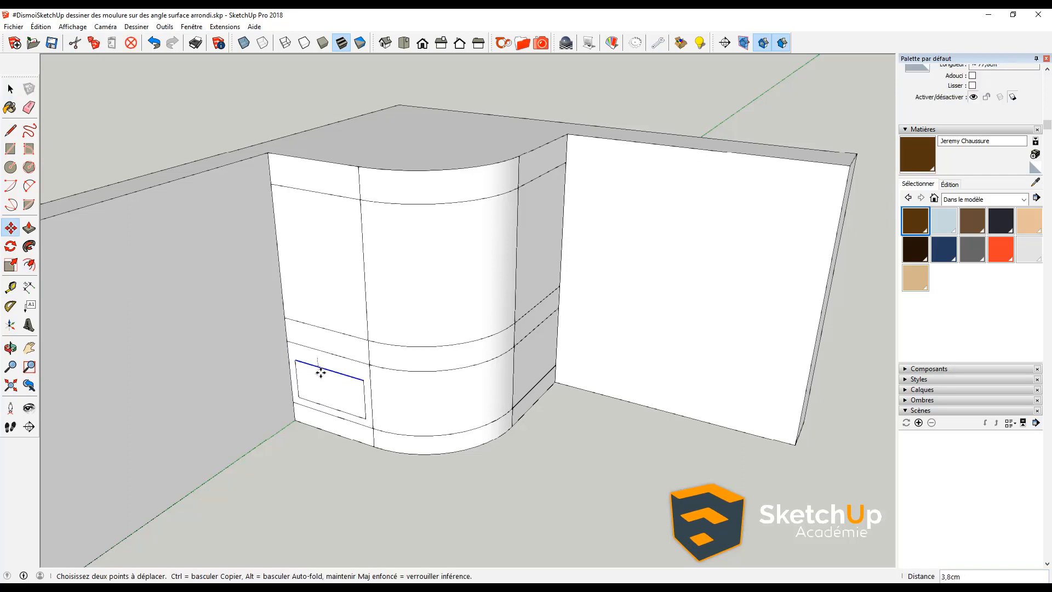
{"action": "key", "text": "space"}
- Copy the left flat face's upper vertical edge inward twice, about 7.6 cm in and near the opposite edge, matching the lower frame's sides
{"action": "scroll", "coordinate": [312, 356], "scroll_direction": "up", "scroll_amount": 1}
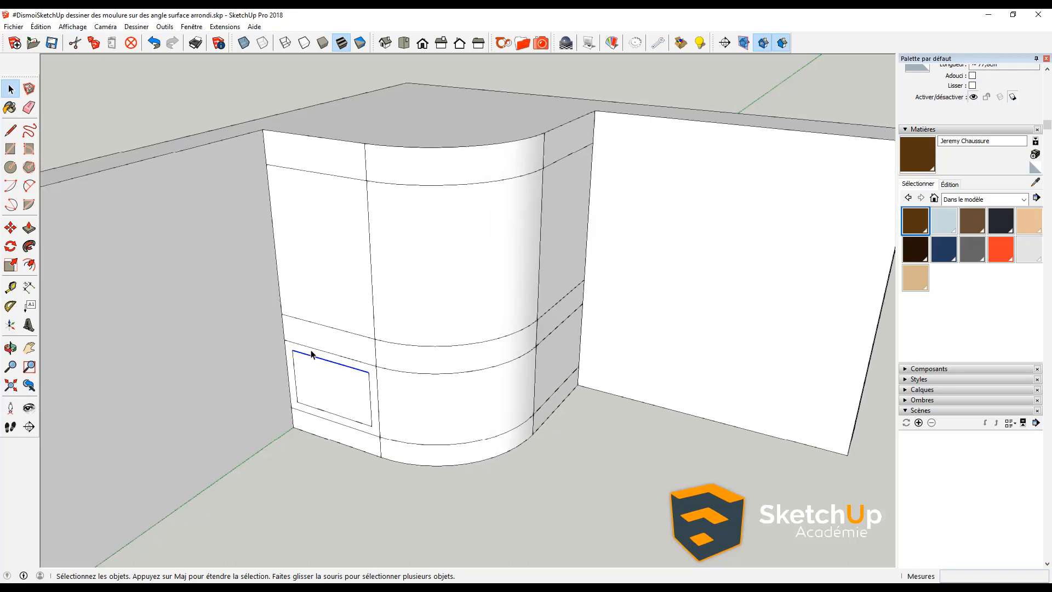
{"action": "left_click", "coordinate": [281, 299]}
{"action": "key", "text": "m"}
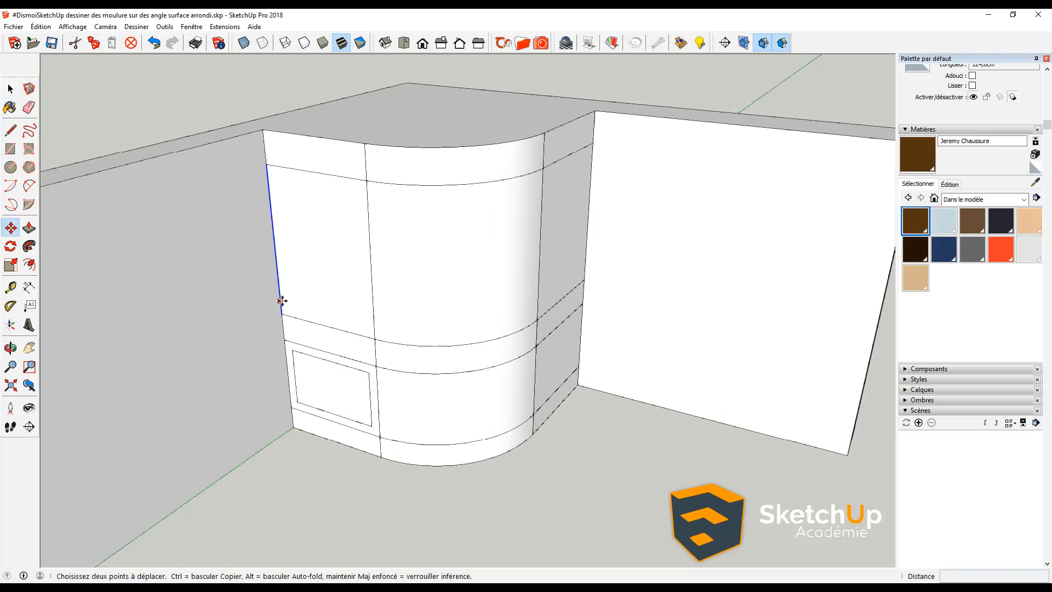
{"action": "key", "text": "ctrl"}
{"action": "left_click", "coordinate": [287, 306]}
{"action": "left_click", "coordinate": [293, 354]}
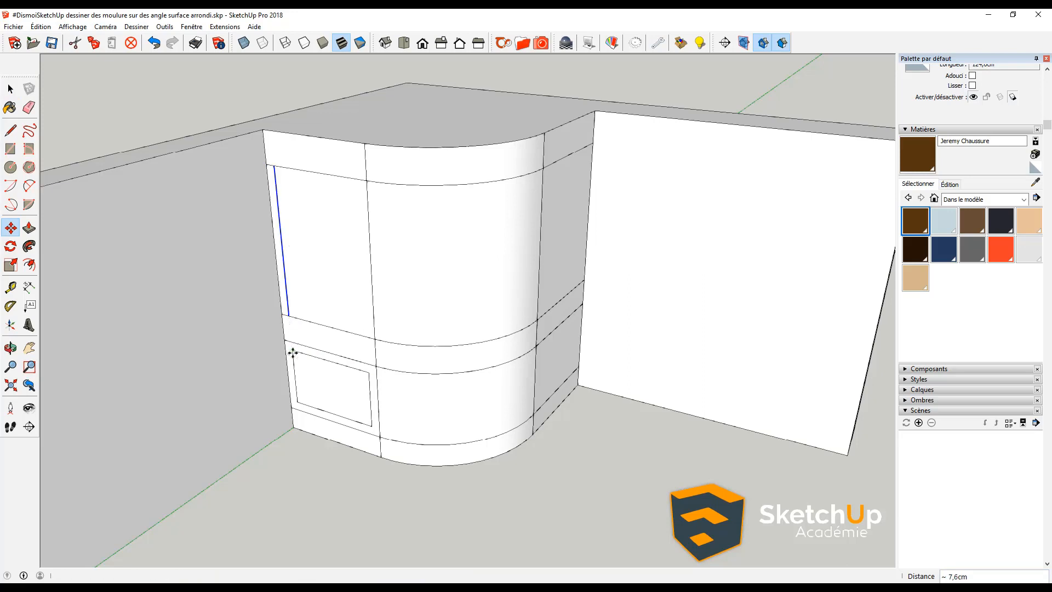
{"action": "left_click", "coordinate": [288, 302]}
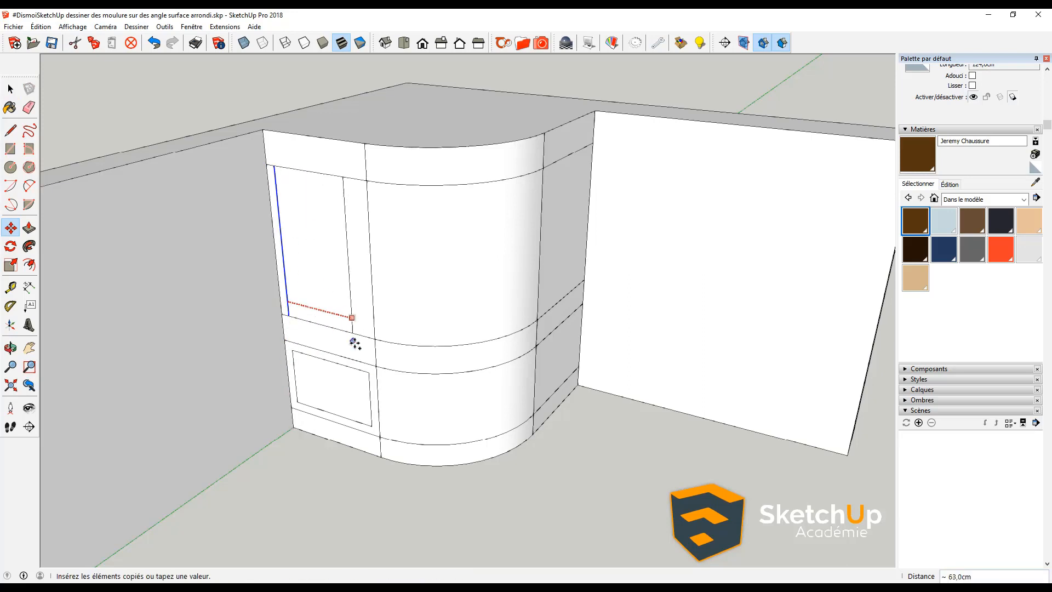
{"action": "left_click", "coordinate": [367, 367]}
{"action": "key", "text": "space"}
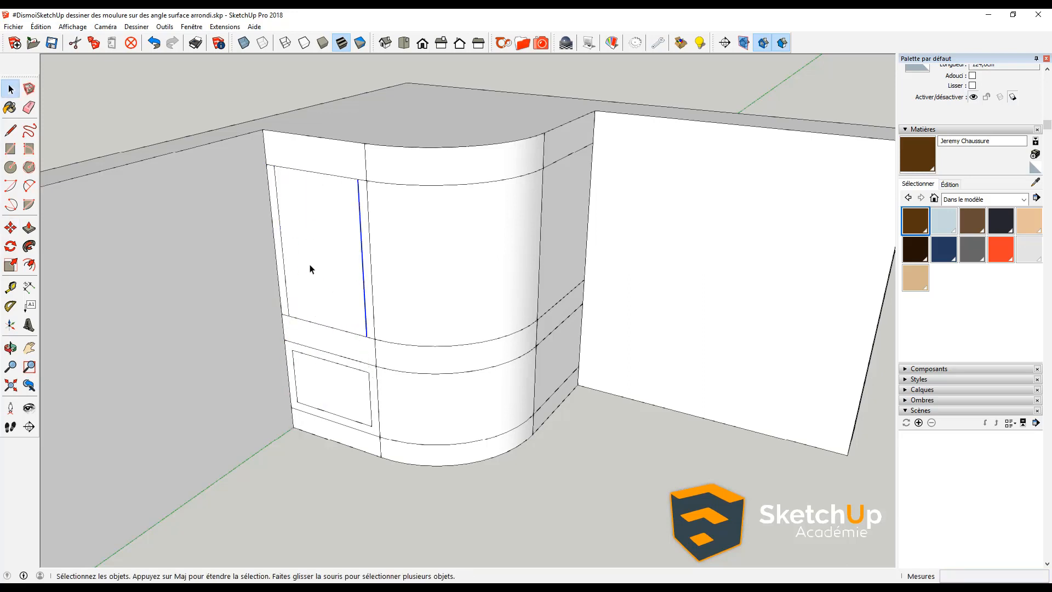
- Erase the surplus line segments around the upper frame on the left flat face so only a closed rectangle remains
{"action": "key", "text": "e"}
{"action": "scroll", "coordinate": [258, 134], "scroll_direction": "up", "scroll_amount": 4}
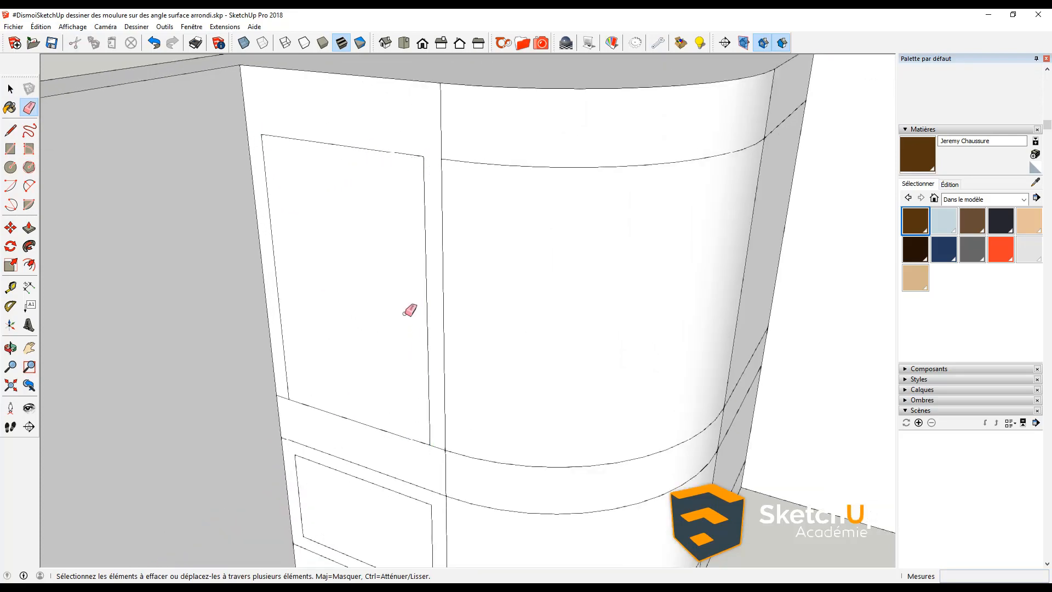
{"action": "scroll", "coordinate": [439, 436], "scroll_direction": "down", "scroll_amount": 2}
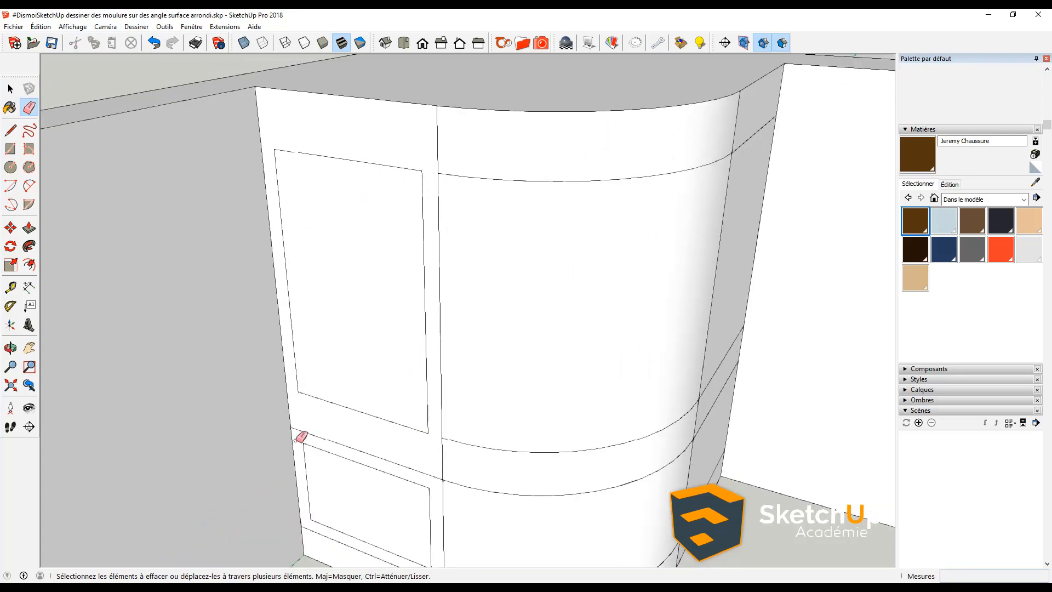
{"action": "scroll", "coordinate": [300, 436], "scroll_direction": "down", "scroll_amount": 2}
{"action": "mouse_move", "coordinate": [300, 435]}
{"action": "middle_mouse_down"}
{"action": "mouse_move", "coordinate": [328, 435]}
{"action": "mouse_move", "coordinate": [367, 357]}
{"action": "middle_mouse_up"}
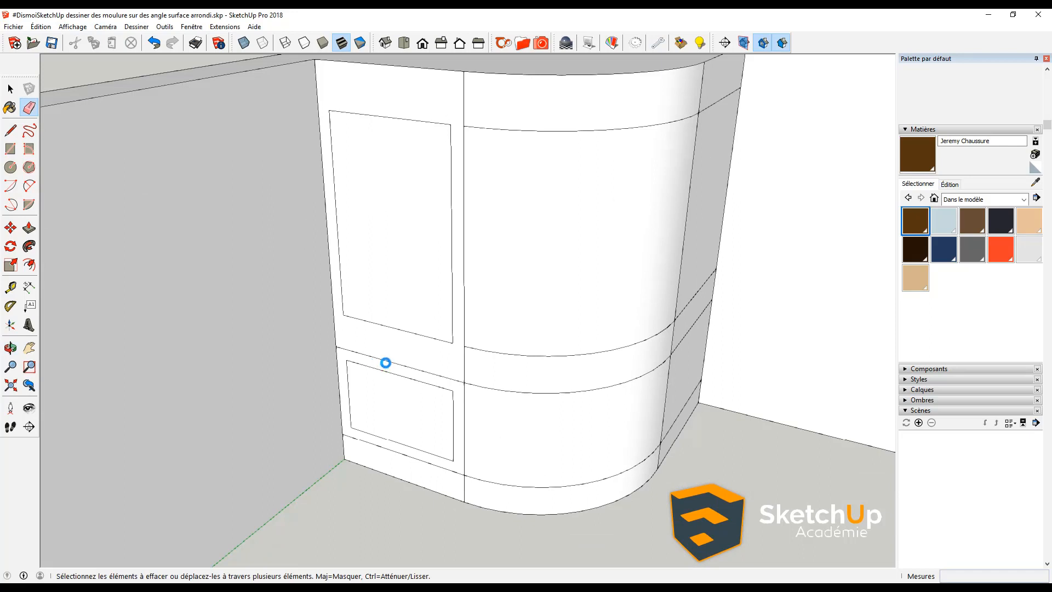
- Move the lower contour line of the middle band, both flat segments and the arc, up about 9 cm
{"action": "key", "text": "space"}
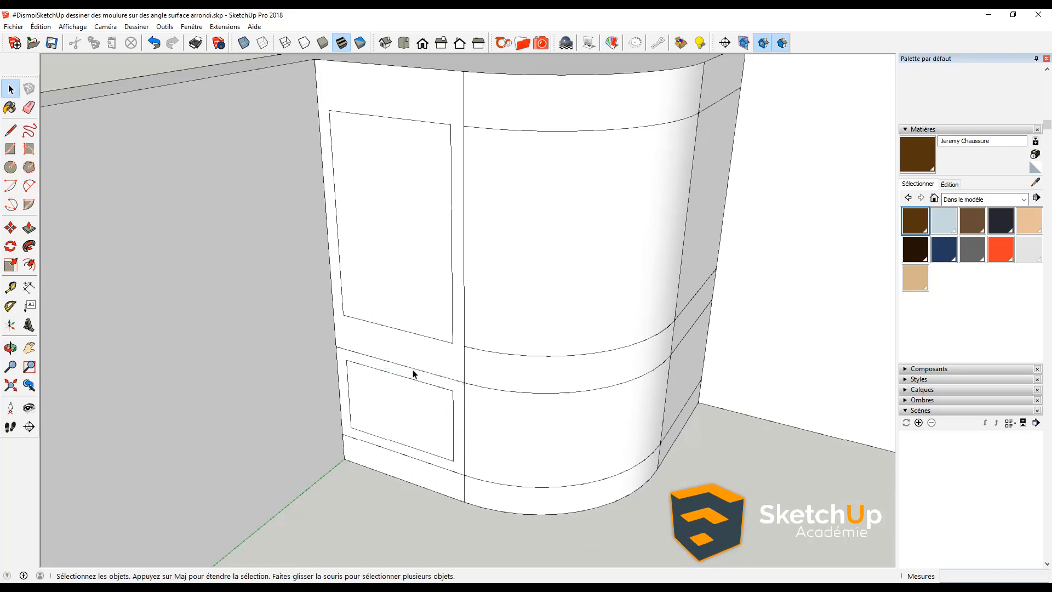
{"action": "left_click", "coordinate": [446, 374]}
{"action": "left_click", "coordinate": [472, 390], "text": "shift"}
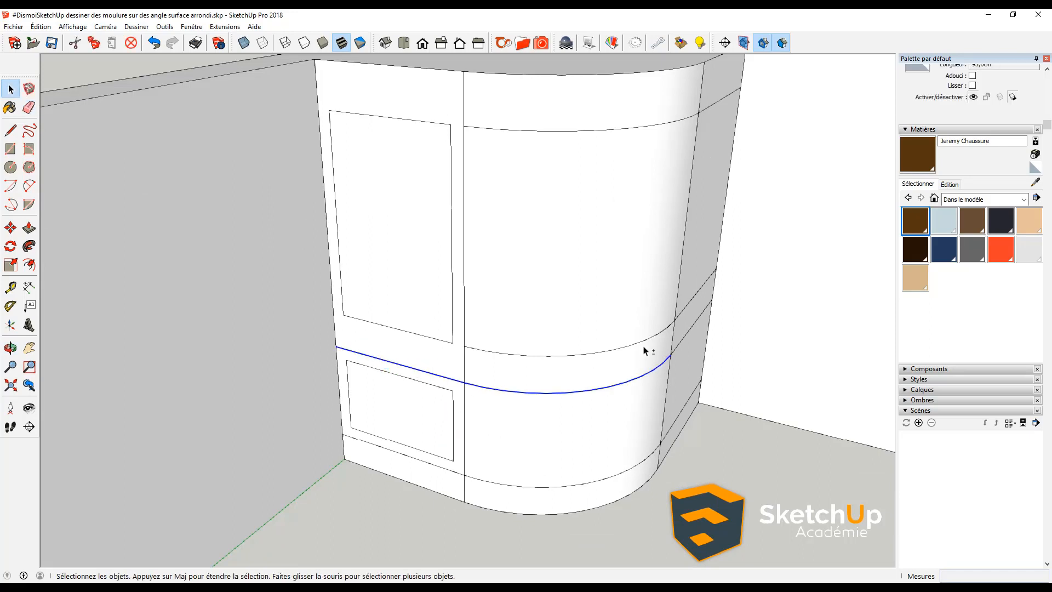
{"action": "scroll", "coordinate": [453, 364], "scroll_direction": "up", "scroll_amount": 2}
{"action": "key", "text": "m"}
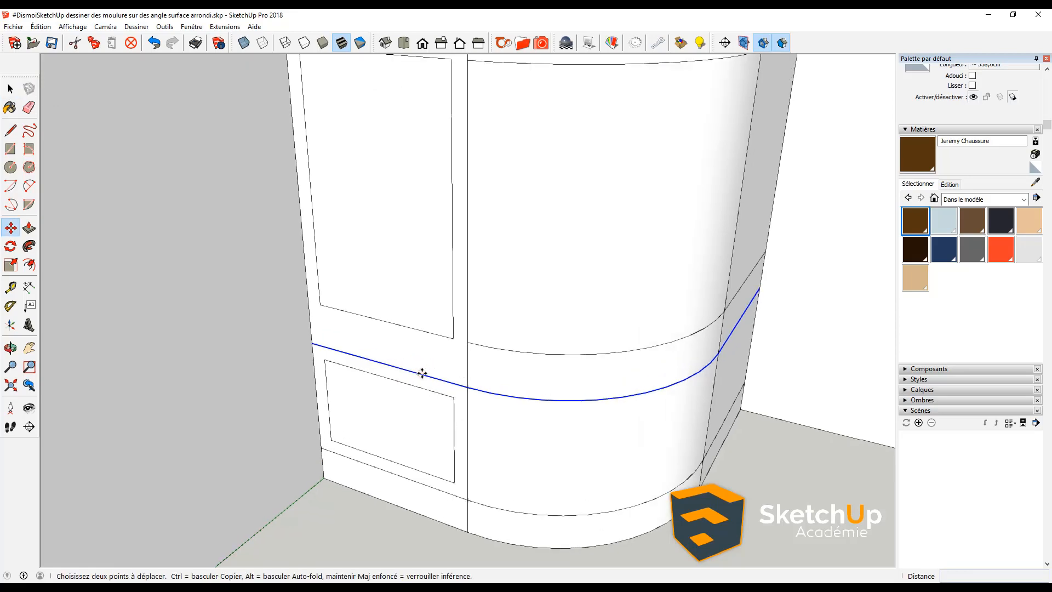
{"action": "left_click", "coordinate": [421, 374]}
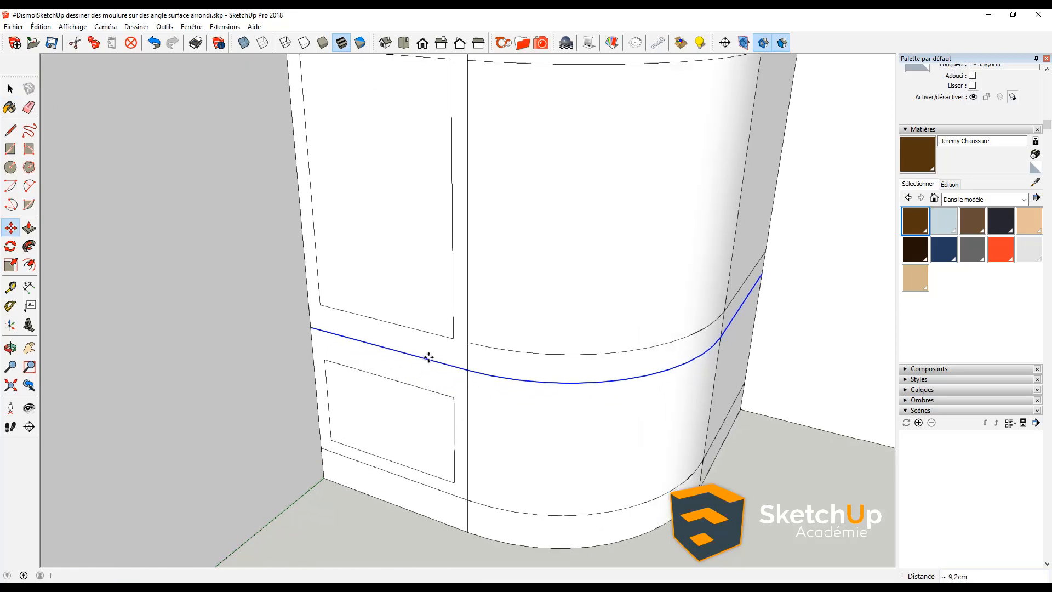
{"action": "left_click", "coordinate": [428, 356]}
{"action": "key", "text": "space"}
- Move the baseboard contour line, both flat segments and the arc, slightly down towards the floor
{"action": "scroll", "coordinate": [418, 355], "scroll_direction": "down", "scroll_amount": 2}
{"action": "middle_click_drag", "start_coordinate": [466, 398], "coordinate": [415, 354], "text": "shift"}
{"action": "middle_click_drag", "start_coordinate": [491, 378], "coordinate": [437, 378]}
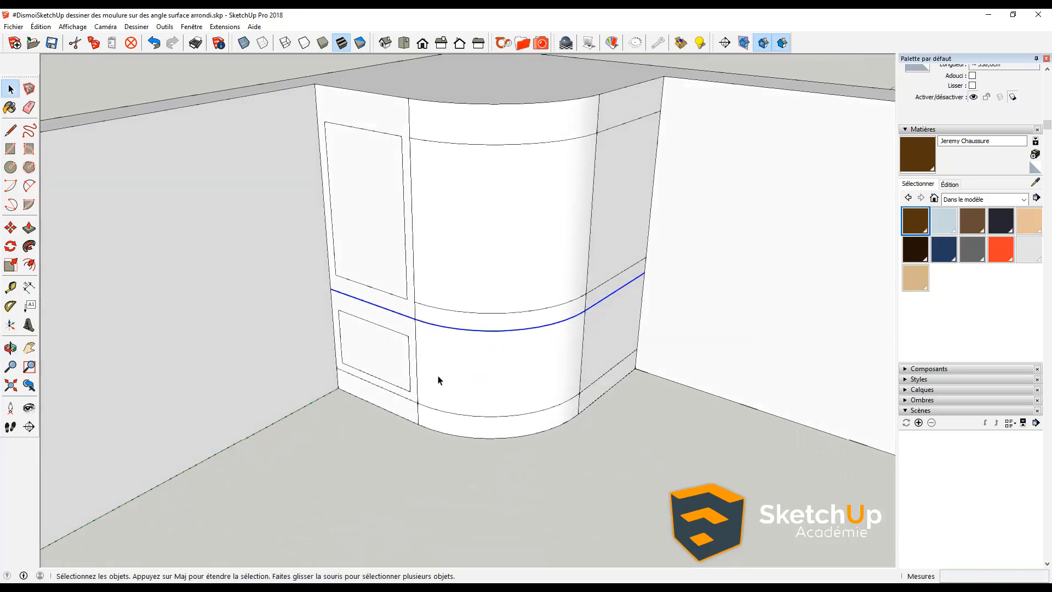
{"action": "key", "text": "e"}
{"action": "key", "text": "space"}
{"action": "left_click", "coordinate": [399, 395]}
{"action": "key", "text": "m"}
{"action": "key", "text": "space"}
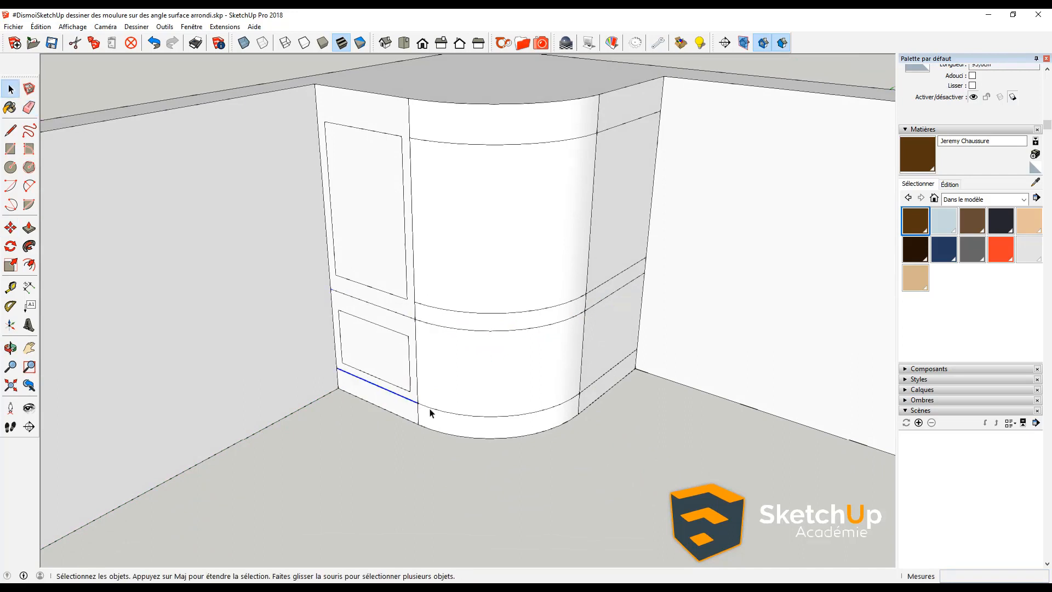
{"action": "left_click", "coordinate": [436, 411], "text": "shift"}
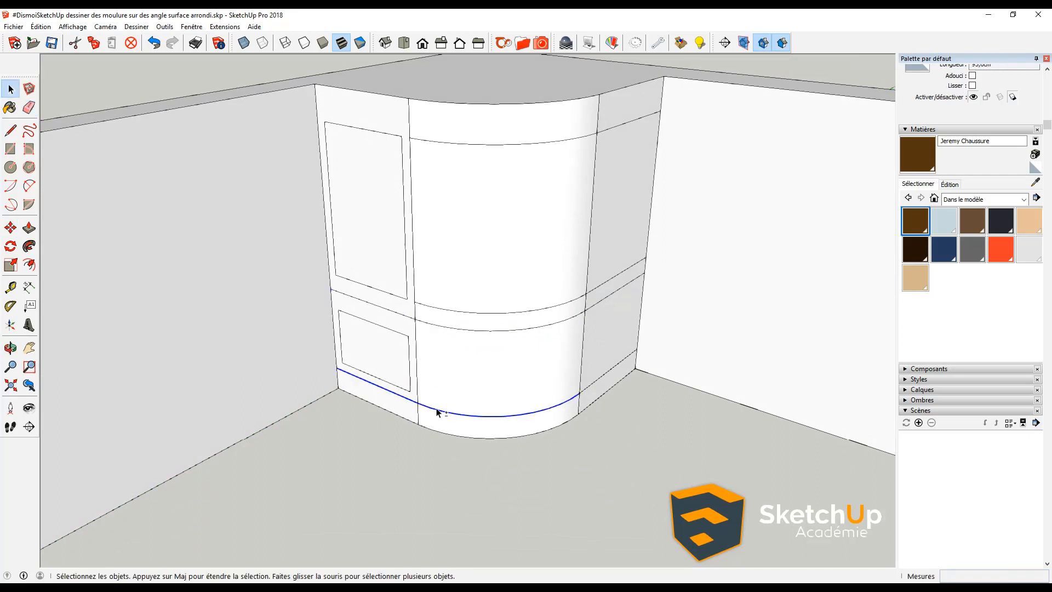
{"action": "left_click", "coordinate": [580, 395], "text": "shift"}
{"action": "key", "text": "m"}
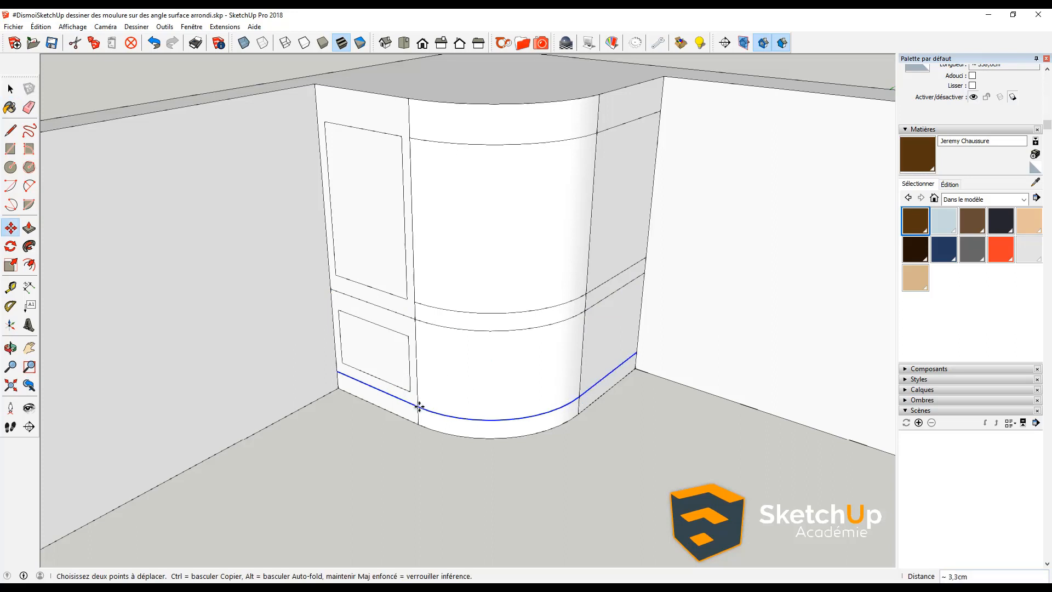
{"action": "left_click", "coordinate": [418, 403]}
{"action": "left_click", "coordinate": [419, 411]}
{"action": "key", "text": "space"}
{"action": "scroll", "coordinate": [418, 410], "scroll_direction": "down", "scroll_amount": 3}
{"action": "middle_click_drag", "start_coordinate": [524, 406], "coordinate": [457, 392]}
{"action": "middle_click_drag", "start_coordinate": [510, 314], "coordinate": [500, 291]}
{"action": "key", "text": "t"}
{"action": "middle_click_drag", "start_coordinate": [362, 254], "coordinate": [553, 262]}
{"action": "left_click", "coordinate": [352, 266]}
{"action": "key", "text": "space"}
- Copy the right flat face's outer vertical edges, upper and lower segments, 8 cm inward
{"action": "left_click", "coordinate": [570, 257]}
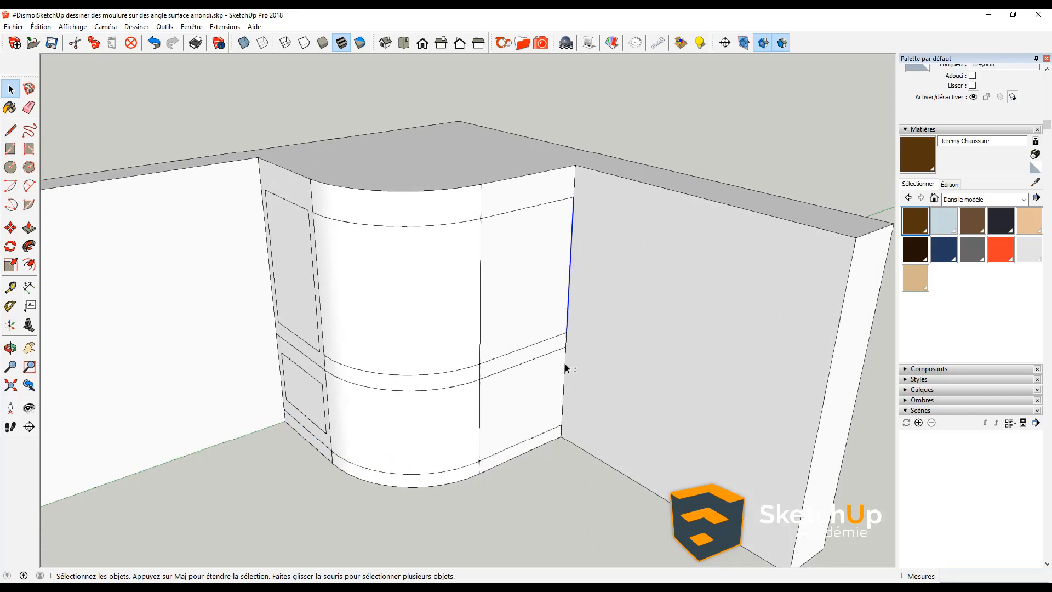
{"action": "left_click", "coordinate": [564, 366], "text": "shift"}
{"action": "key", "text": "m"}
{"action": "left_click", "coordinate": [569, 328]}
{"action": "key", "text": "ctrl"}
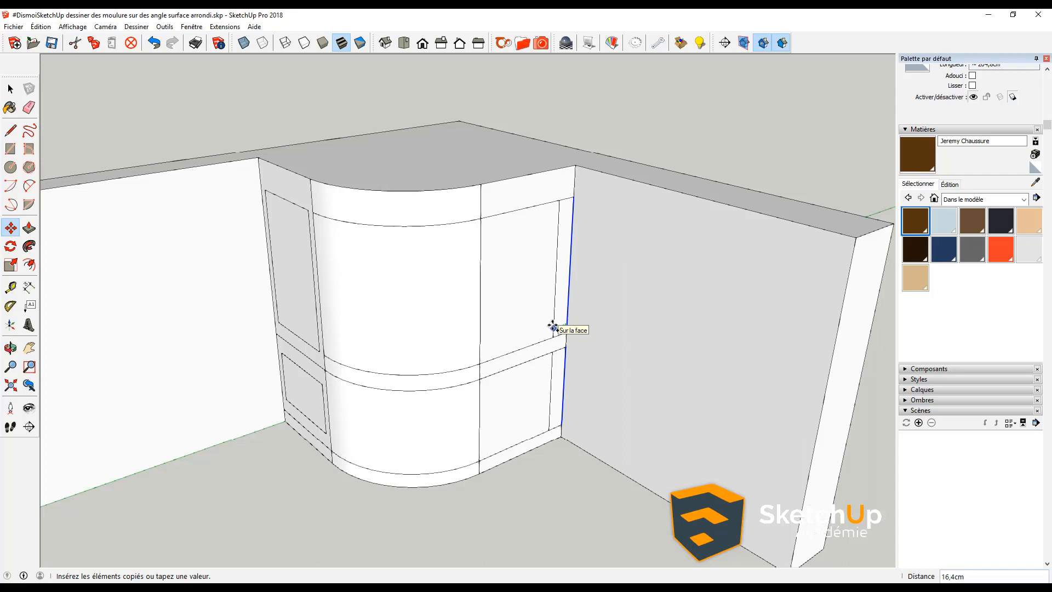
{"action": "type", "text": "8"}
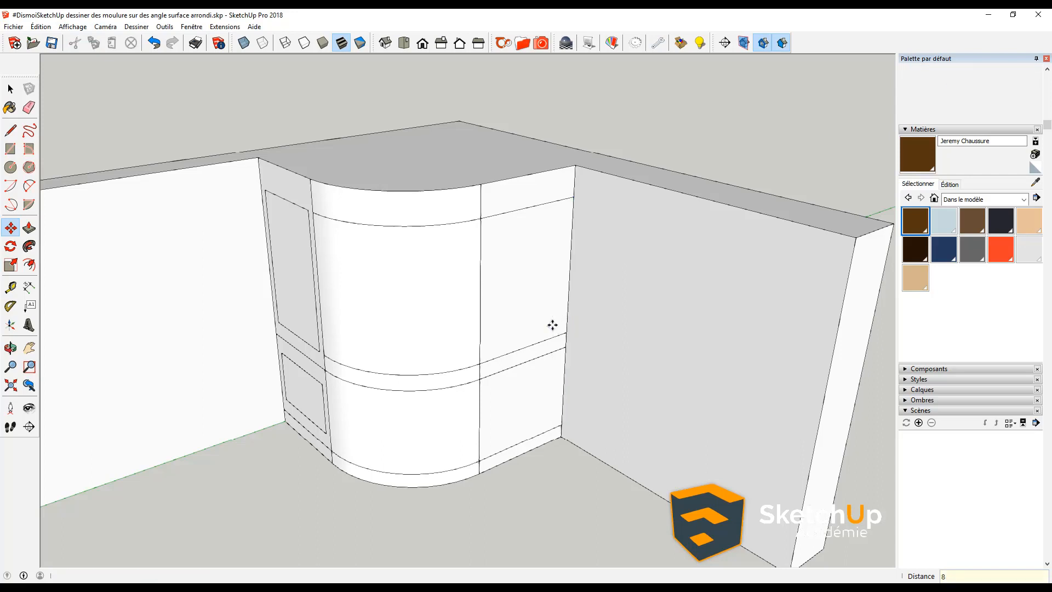
{"action": "key", "text": "Return"}
{"action": "key", "text": "space"}
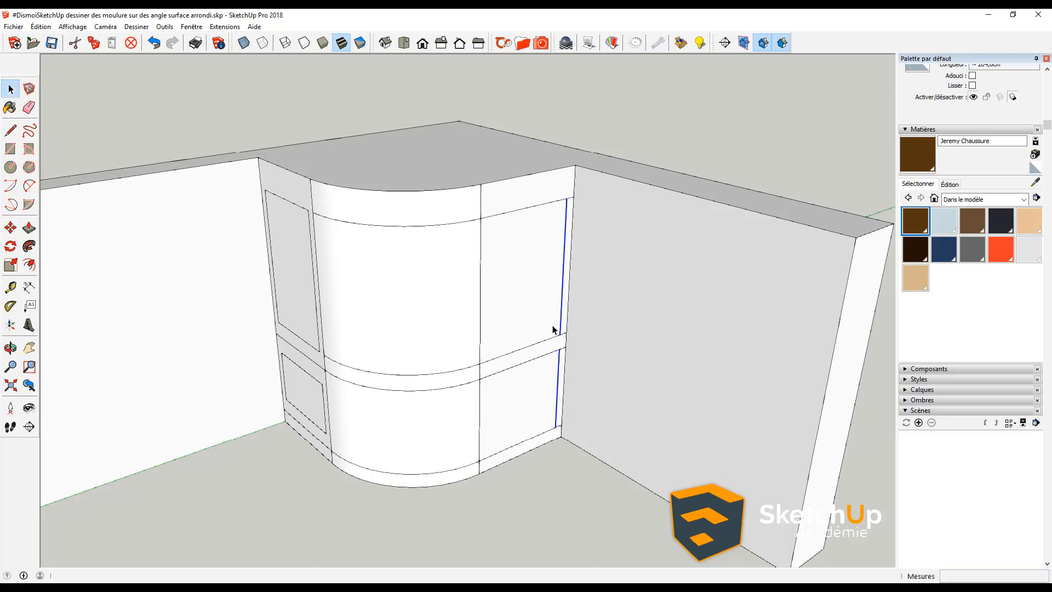
- Select the upper and lower vertical edge segments where the rounded face meets the right flat face
{"action": "left_click", "coordinate": [480, 335]}
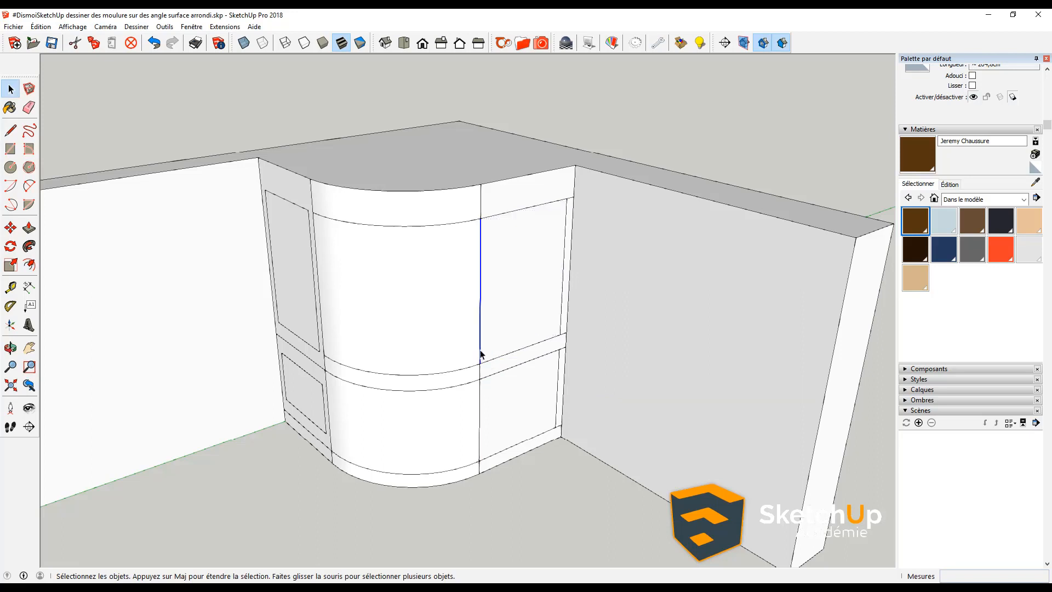
{"action": "left_click", "coordinate": [479, 399], "text": "shift"}
{"action": "left_click", "coordinate": [479, 399], "text": "shift"}
{"action": "key", "text": "m"}
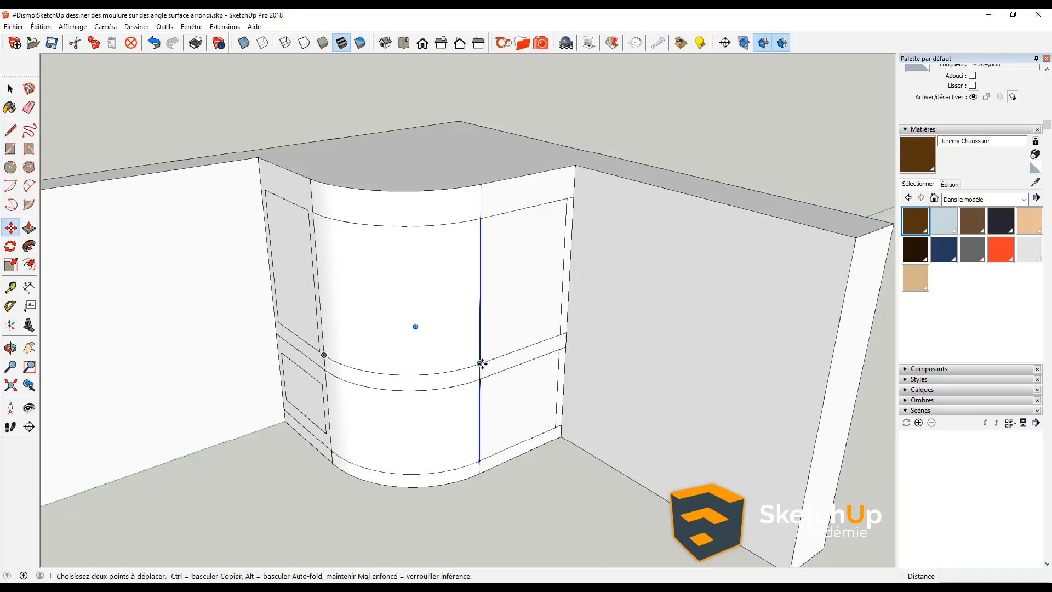
{"action": "key", "text": "ctrl"}
{"action": "left_click", "coordinate": [482, 362]}
{"action": "type", "text": "8cm"}
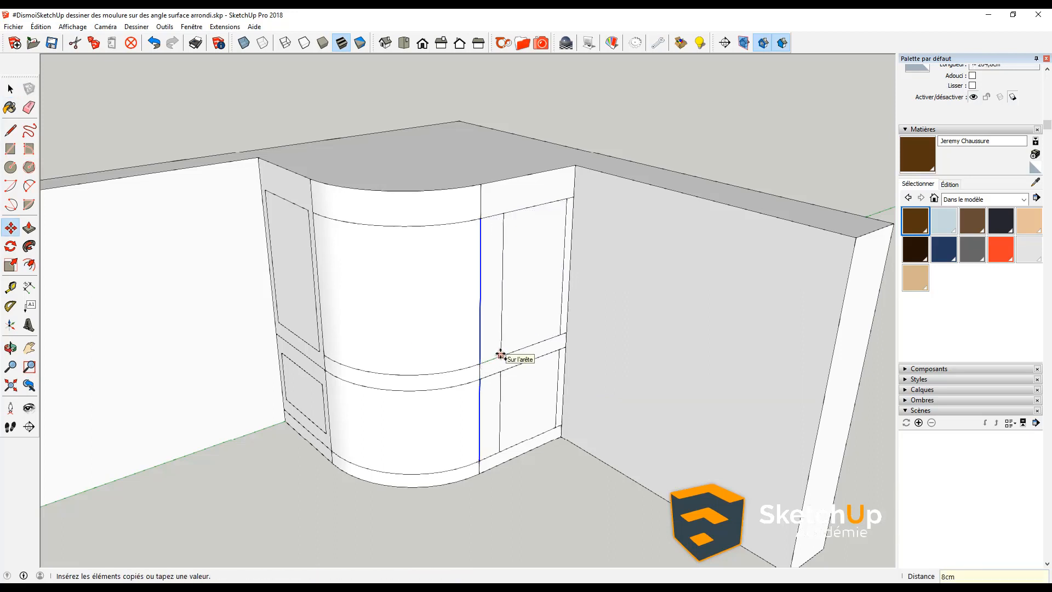
{"action": "key", "text": "space"}
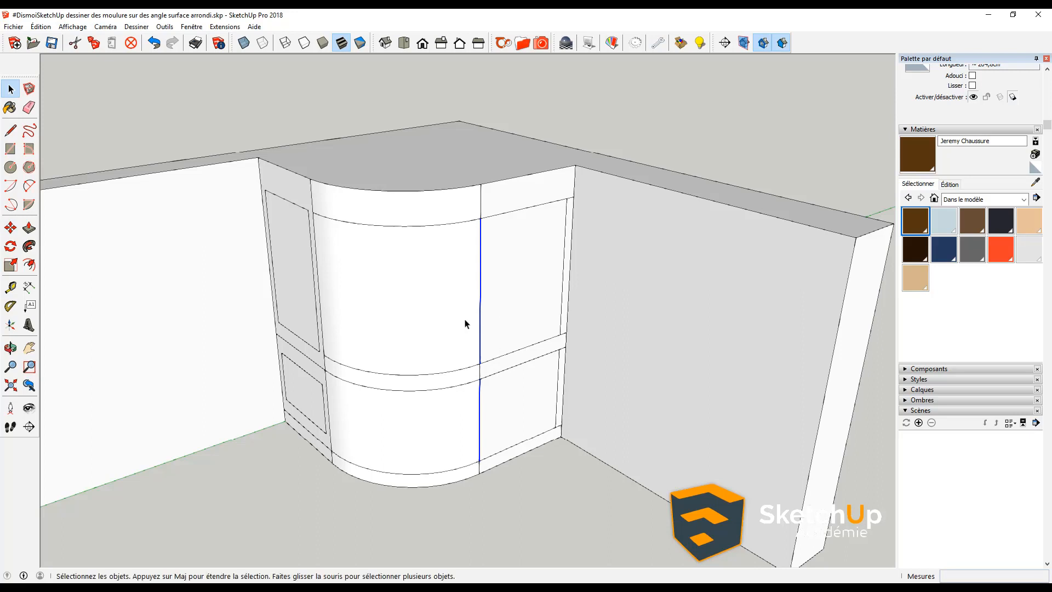
- Copy the selected inner vertical edge segments 8 cm onto the right flat face
{"action": "key", "text": "m"}
{"action": "key", "text": "ctrl"}
{"action": "left_click", "coordinate": [480, 365]}
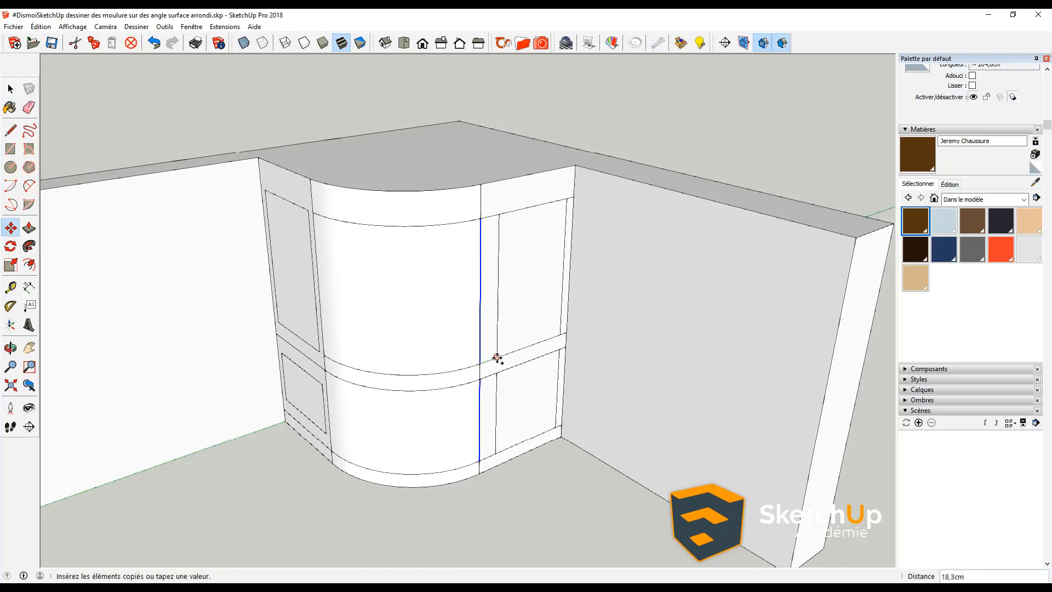
{"action": "type", "text": "8cm"}
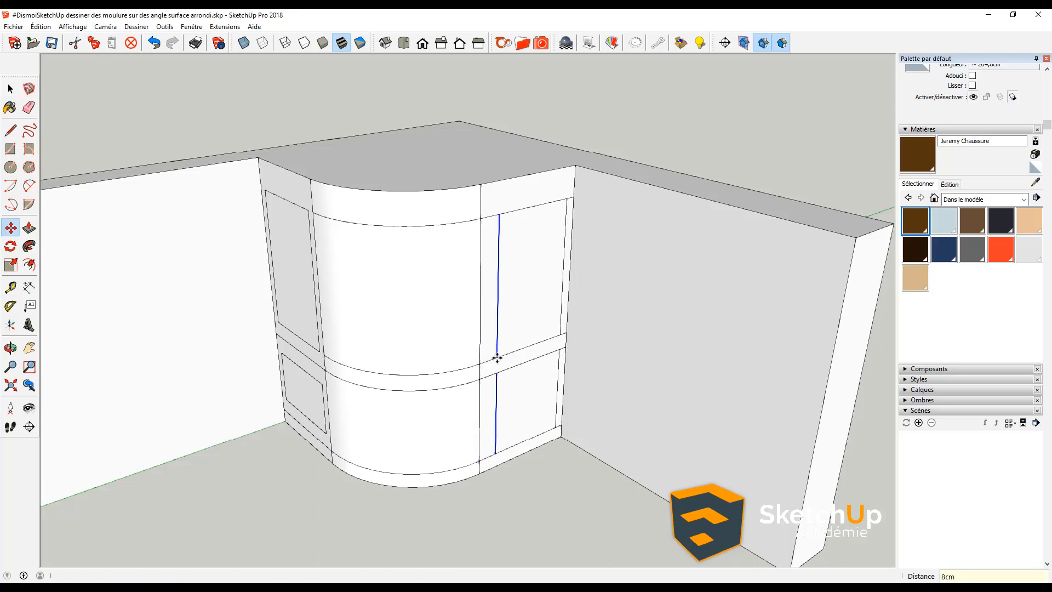
{"action": "key", "text": "Return"}
{"action": "key", "text": "space"}
- Erase the short middle band line segments between the right flat face's inner edge and the new vertical lines
{"action": "key", "text": "e"}
{"action": "scroll", "coordinate": [497, 358], "scroll_direction": "up", "scroll_amount": 3}
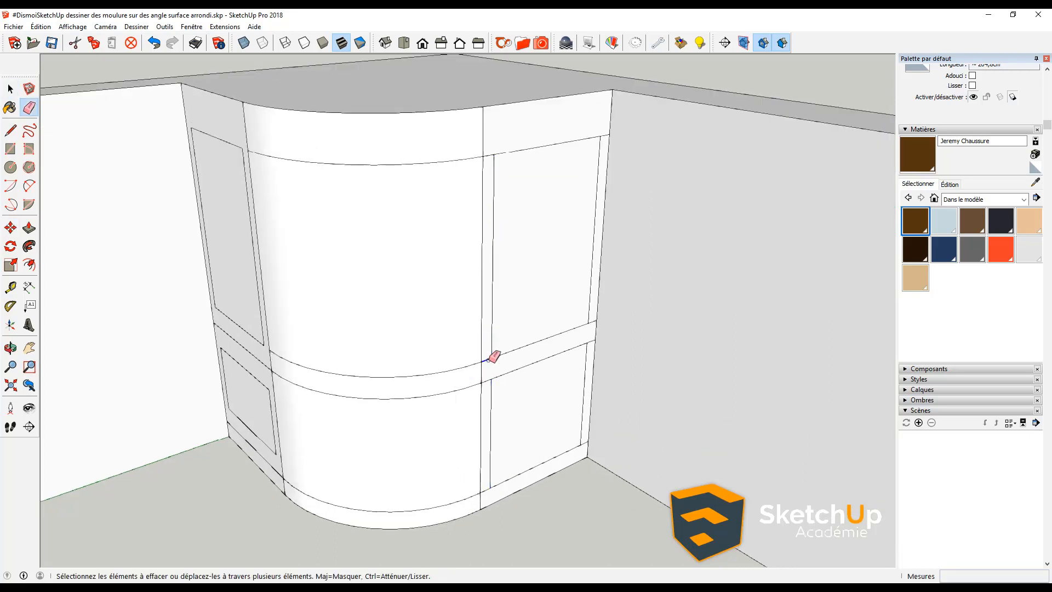
{"action": "mouse_move", "coordinate": [494, 357]}
{"action": "left_mouse_down"}
{"action": "mouse_move", "coordinate": [482, 477]}
{"action": "mouse_move", "coordinate": [492, 489]}
{"action": "left_mouse_up"}
{"action": "middle_click_drag", "start_coordinate": [491, 489], "coordinate": [496, 385]}
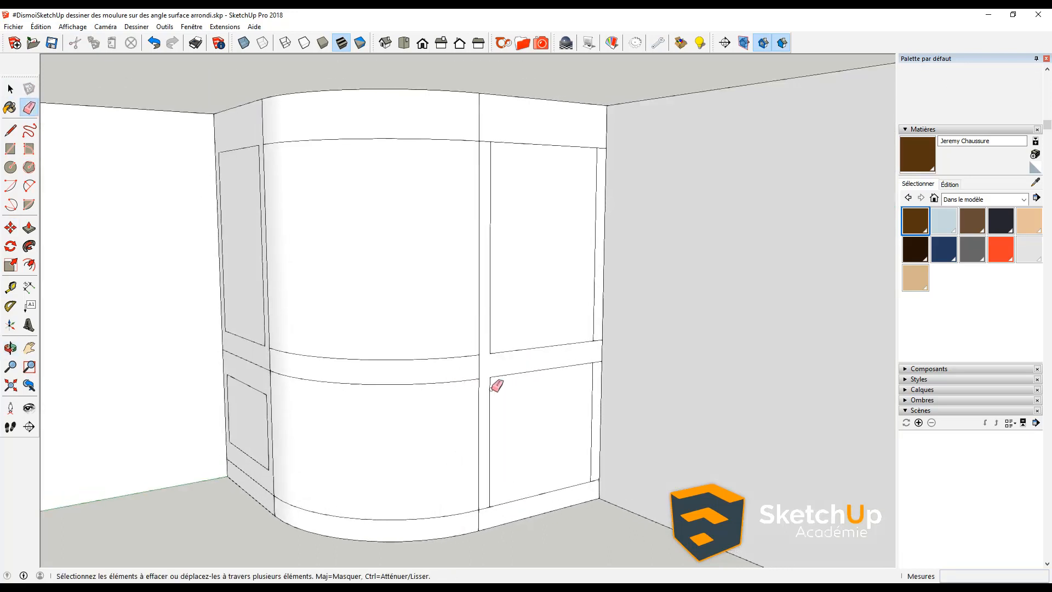
- Copy the middle band's lower line on the right flat face down to the height of the left lower frame's top
{"action": "key", "text": "space"}
{"action": "left_click", "coordinate": [498, 377]}
{"action": "key", "text": "m"}
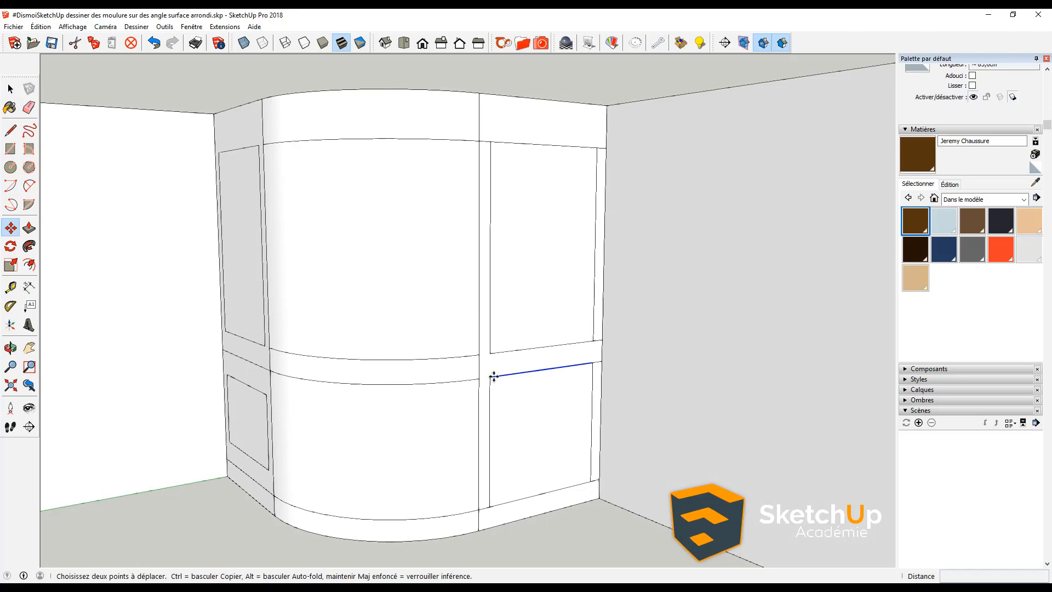
{"action": "left_click", "coordinate": [494, 377]}
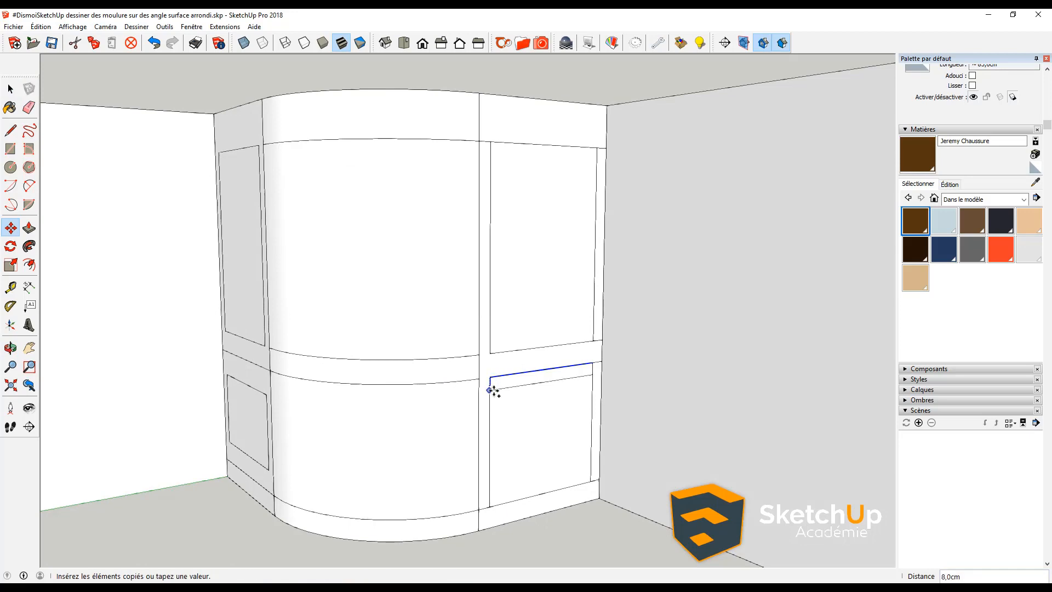
{"action": "left_click", "coordinate": [268, 398]}
- Copy the baseboard line on the right flat face up about 14.5 cm to match the left lower frame's bottom
{"action": "key", "text": "space"}
{"action": "left_click", "coordinate": [500, 506]}
{"action": "key", "text": "m"}
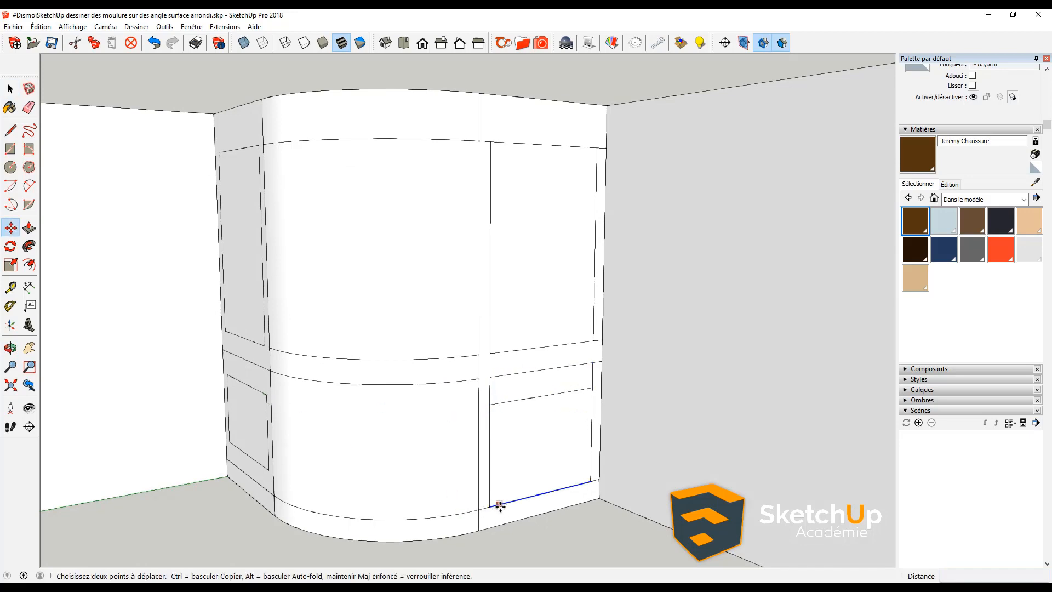
{"action": "key", "text": "ctrl"}
{"action": "left_click", "coordinate": [500, 505]}
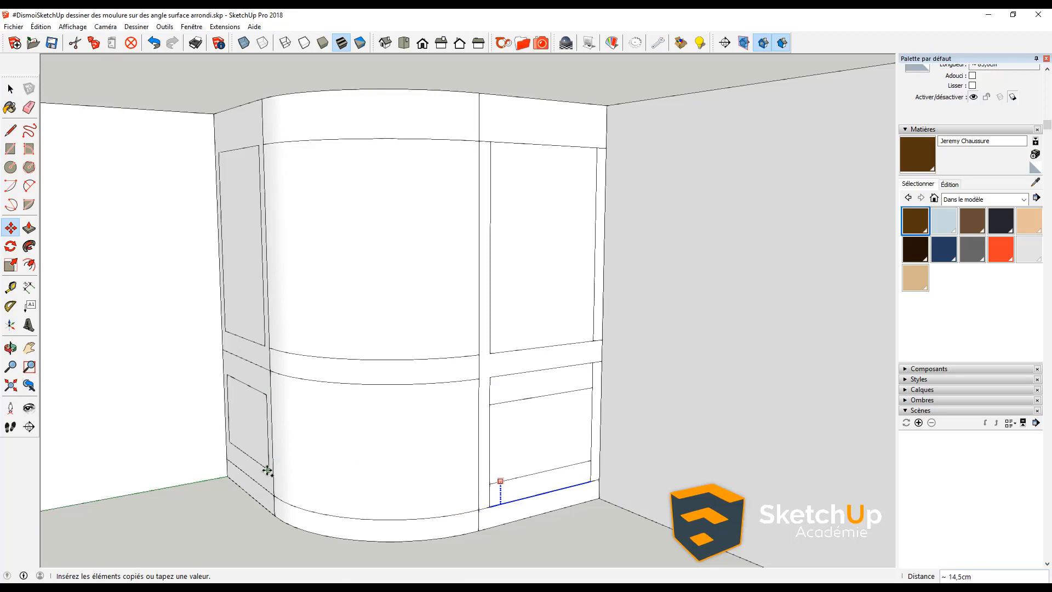
{"action": "left_click", "coordinate": [267, 470]}
- Erase the surplus vertical segments above and below the lower frame on the right flat face, leaving a closed rectangle
{"action": "key", "text": "e"}
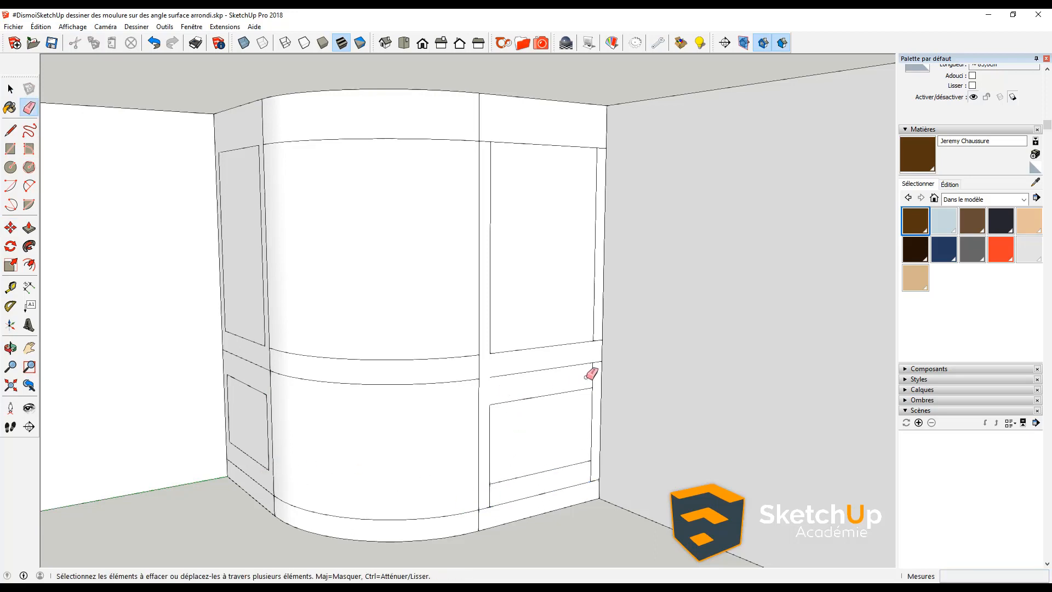
{"action": "left_click", "coordinate": [592, 377]}
{"action": "left_click", "coordinate": [591, 472]}
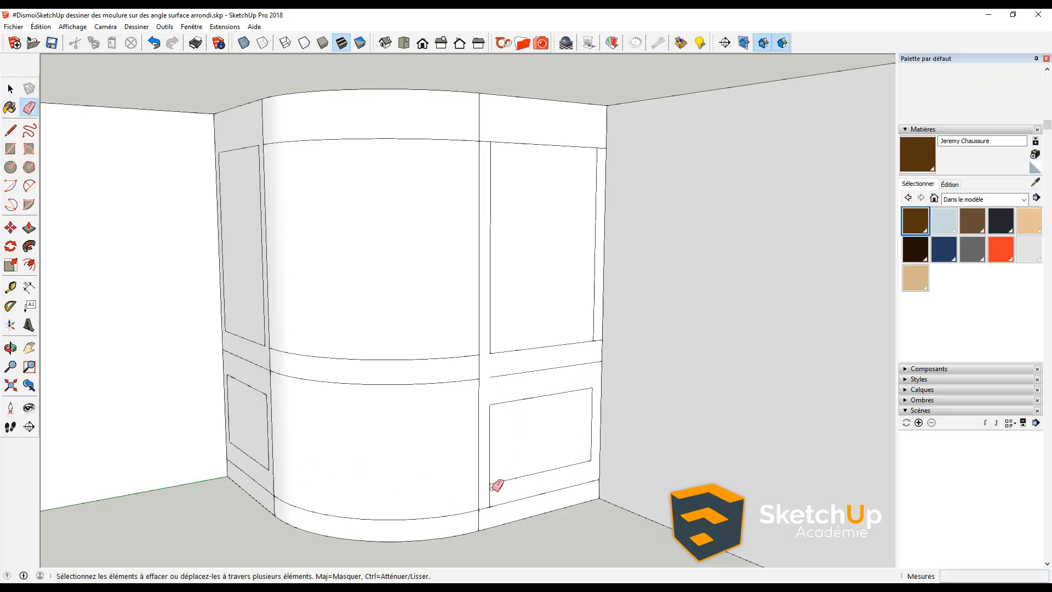
{"action": "left_click", "coordinate": [490, 494]}
- Move the loose end of the middle band's lower line on the right flat face to the corner edge
{"action": "key", "text": "m"}
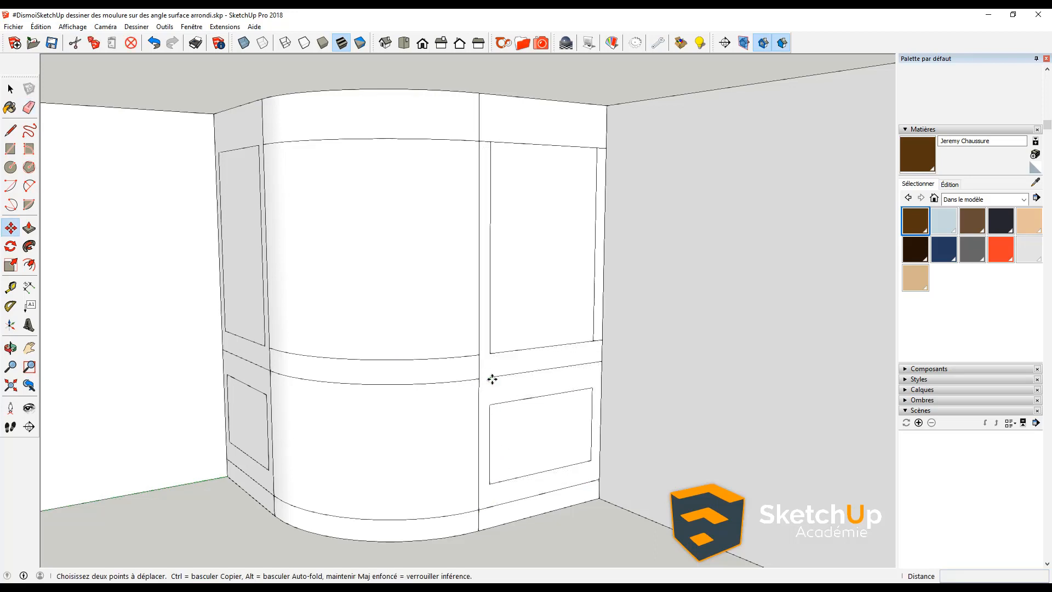
{"action": "left_click", "coordinate": [491, 378]}
{"action": "left_click", "coordinate": [479, 379]}
{"action": "scroll", "coordinate": [492, 403], "scroll_direction": "down", "scroll_amount": 1}
{"action": "scroll", "coordinate": [555, 370], "scroll_direction": "up", "scroll_amount": 2}
- Erase the surplus line segments around the upper frame on the right flat face so only a closed rectangle remains
{"action": "key", "text": "e"}
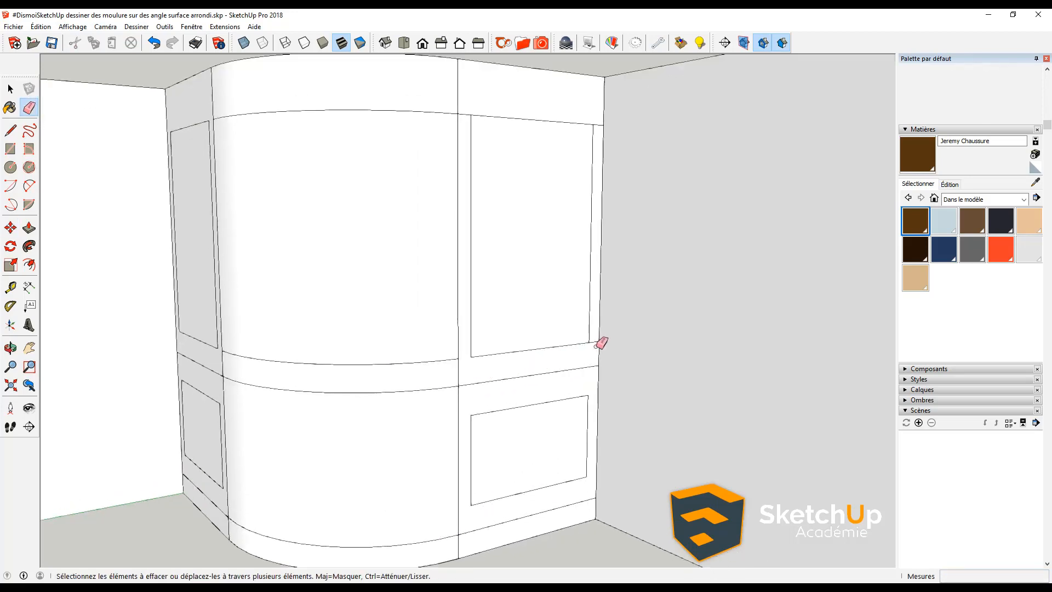
{"action": "scroll", "coordinate": [601, 343], "scroll_direction": "down", "scroll_amount": 3}
{"action": "scroll", "coordinate": [599, 183], "scroll_direction": "up", "scroll_amount": 3}
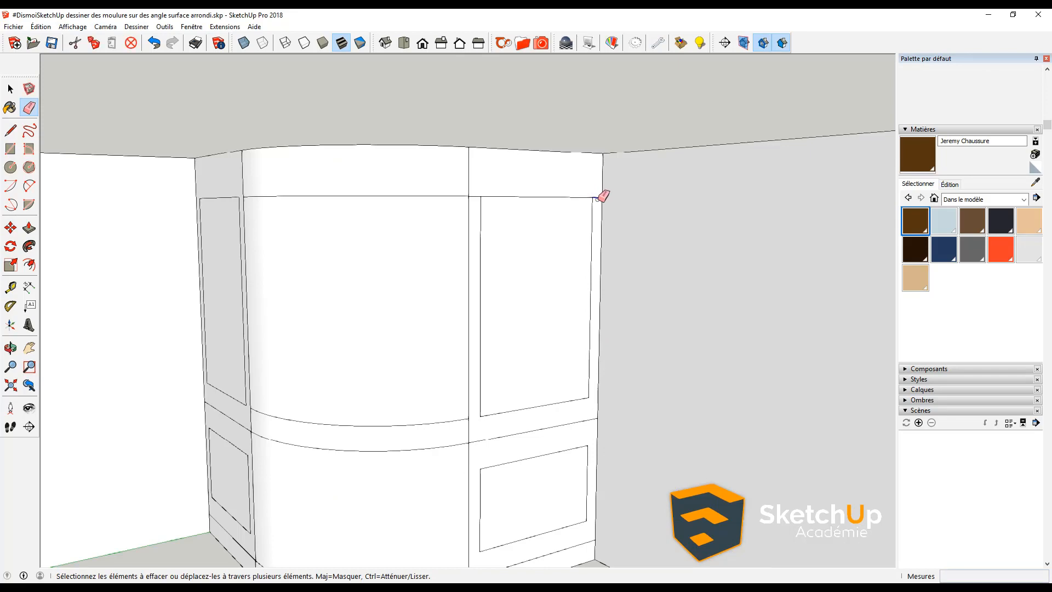
{"action": "scroll", "coordinate": [475, 221], "scroll_direction": "down", "scroll_amount": 3}
{"action": "mouse_move", "coordinate": [475, 221]}
{"action": "middle_mouse_down"}
{"action": "mouse_move", "coordinate": [540, 281]}
{"action": "mouse_move", "coordinate": [416, 289]}
{"action": "mouse_move", "coordinate": [439, 336]}
{"action": "mouse_move", "coordinate": [418, 352]}
{"action": "mouse_move", "coordinate": [475, 351]}
{"action": "middle_mouse_up"}
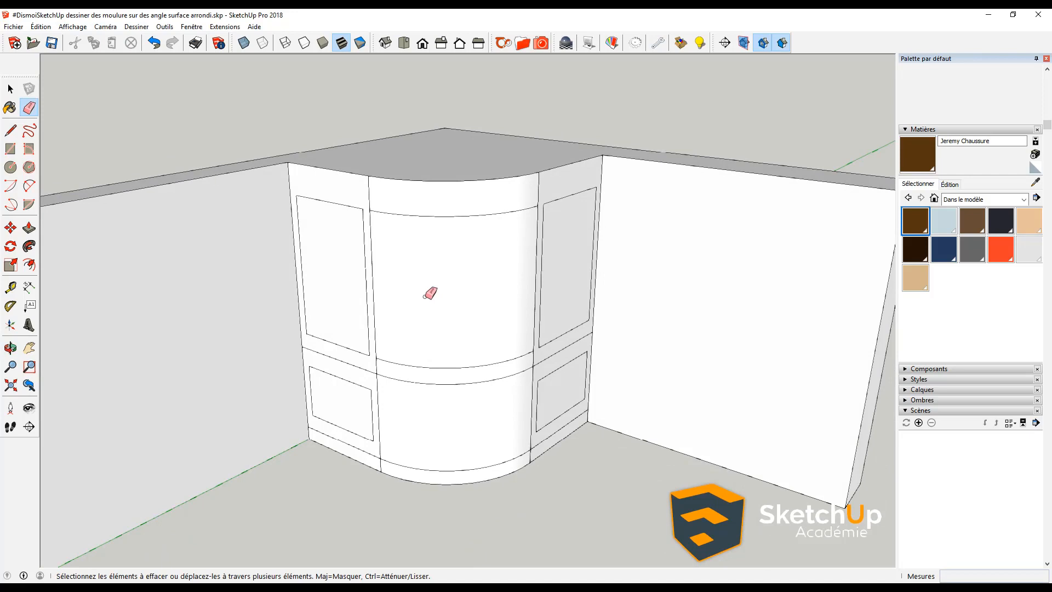
- Display the hidden geometry to reveal the rounded face's vertical facet lines
{"action": "scroll", "coordinate": [403, 272], "scroll_direction": "up", "scroll_amount": 1}
{"action": "key", "text": "space"}
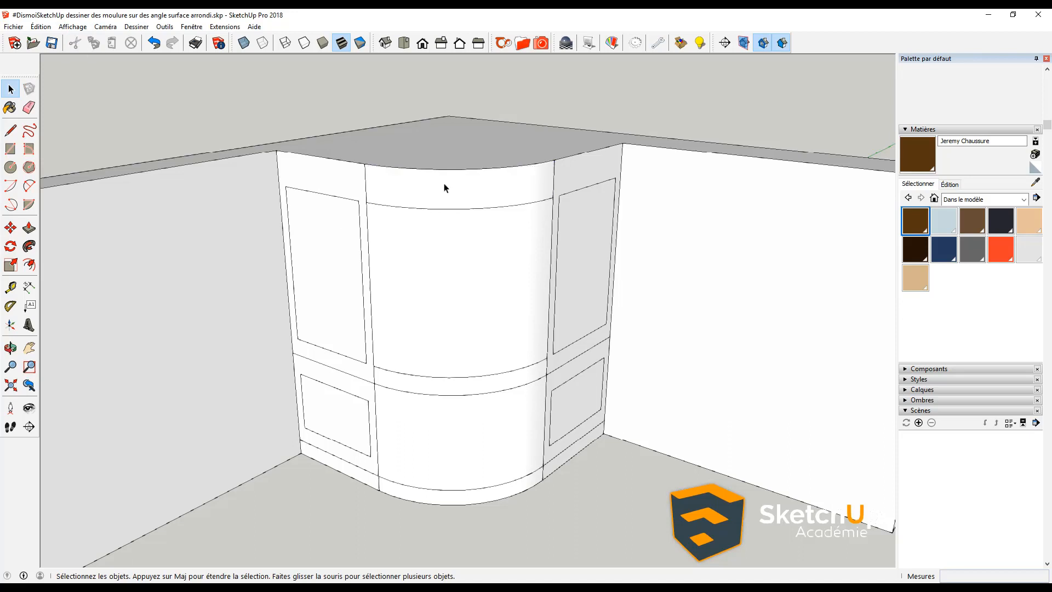
{"action": "left_click", "coordinate": [72, 27]}
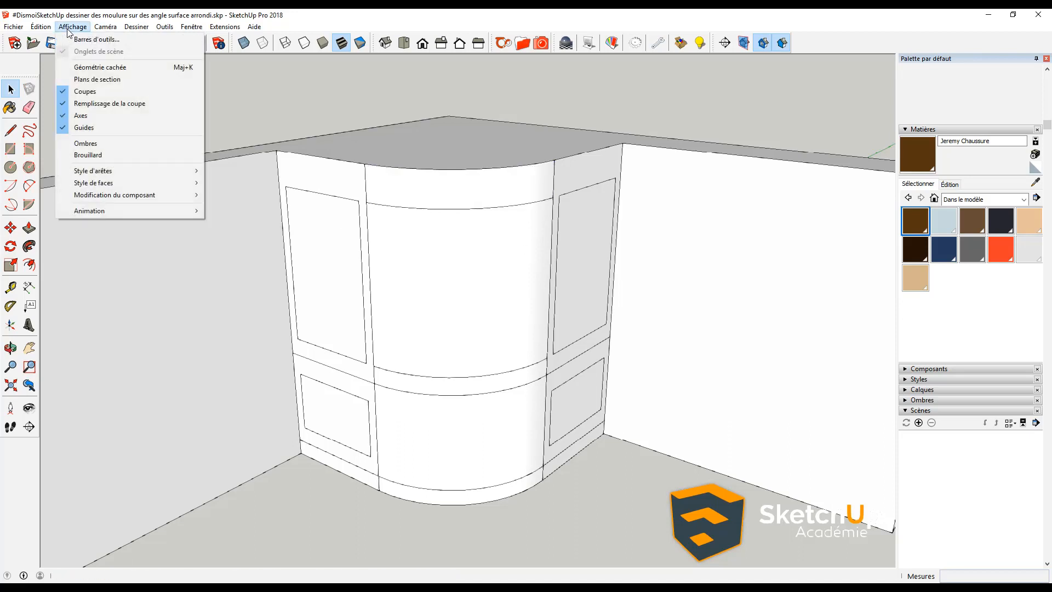
{"action": "left_click", "coordinate": [102, 67]}
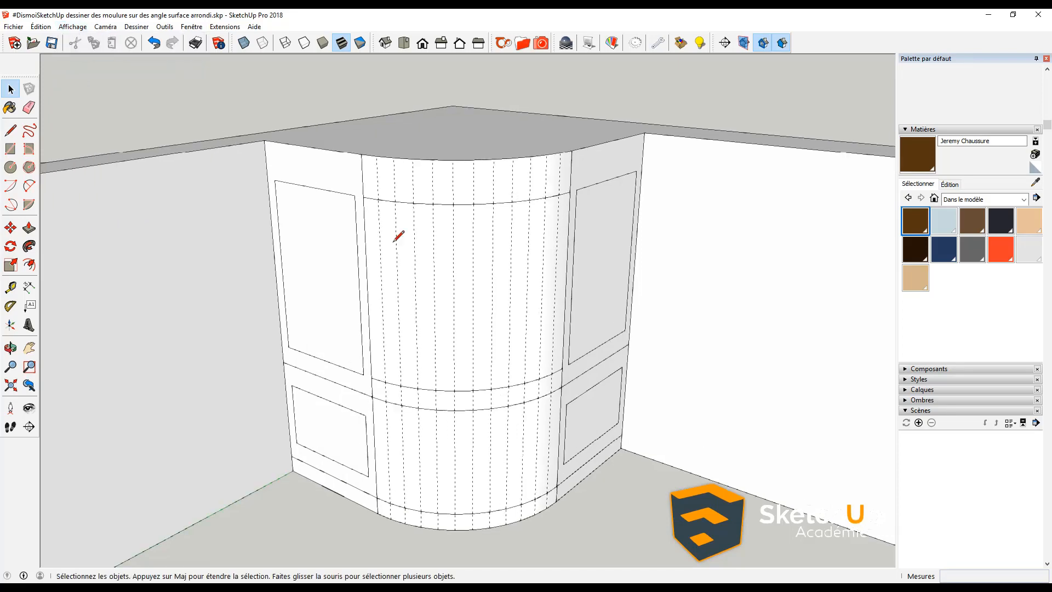
- Copy the upper panel's left vertical edge on the rounded face 8 cm inward, towards the first facet line
{"action": "key", "text": "l"}
{"action": "scroll", "coordinate": [400, 268], "scroll_direction": "up", "scroll_amount": 4}
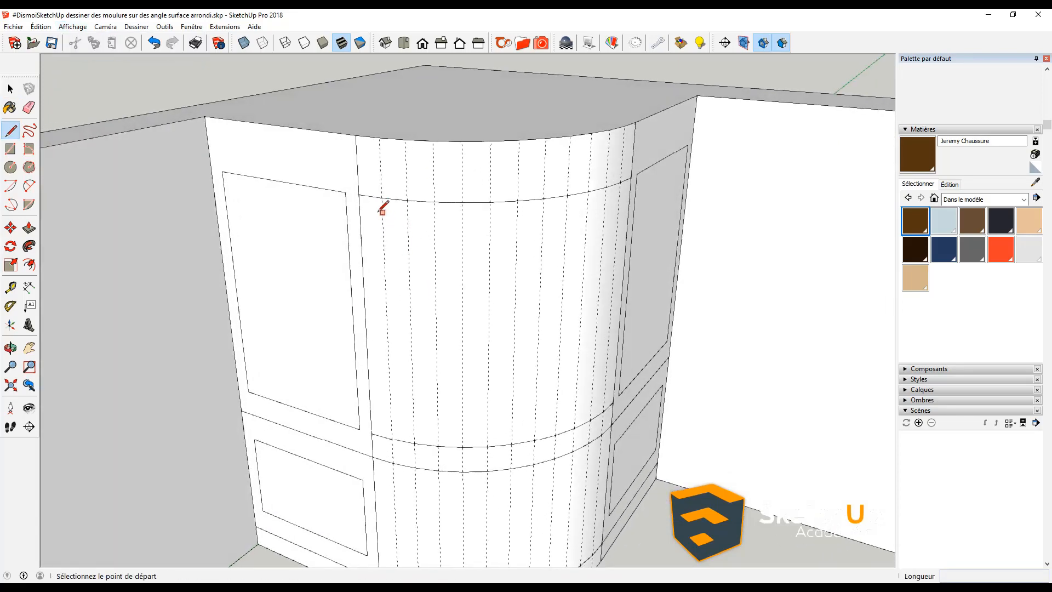
{"action": "scroll", "coordinate": [383, 208], "scroll_direction": "up", "scroll_amount": 1}
{"action": "key", "text": "space"}
{"action": "left_click", "coordinate": [359, 222]}
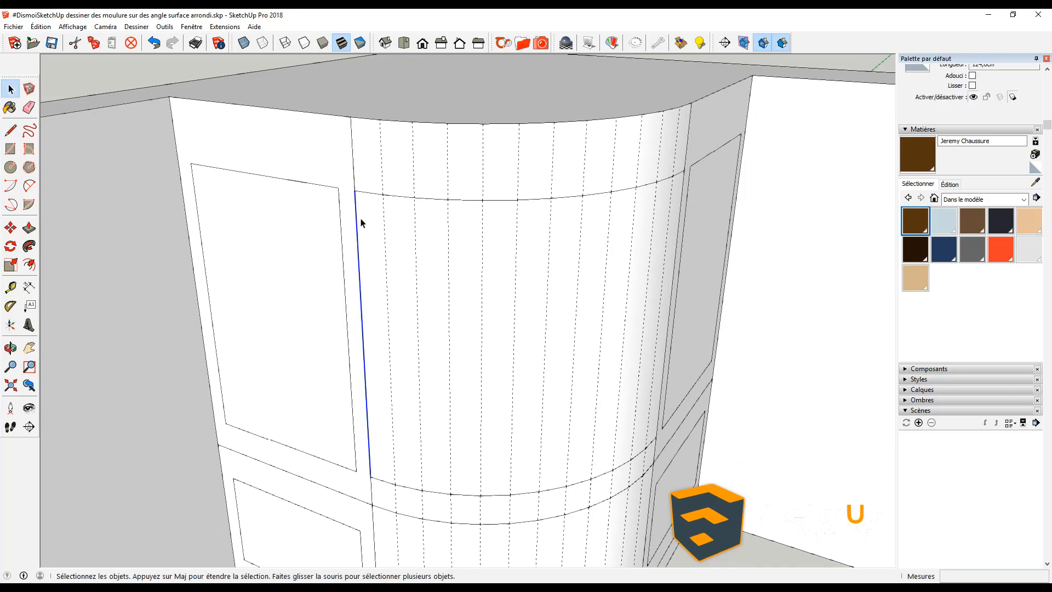
{"action": "key", "text": "m"}
{"action": "left_click", "coordinate": [355, 191]}
{"action": "key", "text": "ctrl"}
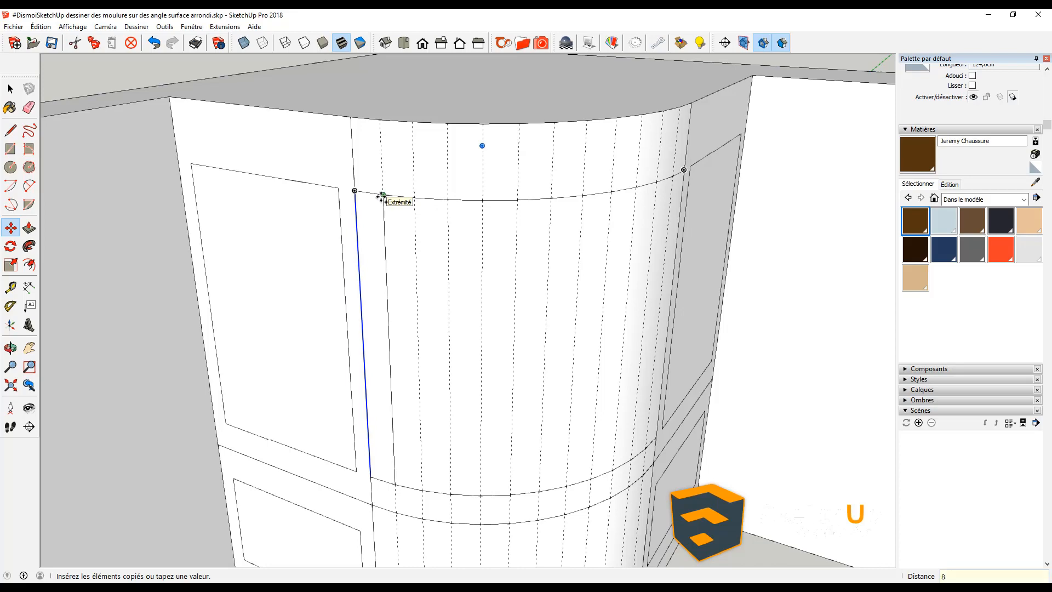
{"action": "left_click", "coordinate": [382, 196]}
- Examine whether the copied line divides the rounded face and how its lower end meets the middle band's upper arc
{"action": "middle_click_drag", "start_coordinate": [381, 186], "coordinate": [338, 340]}
{"action": "key", "text": "space"}
{"action": "scroll", "coordinate": [337, 335], "scroll_direction": "up", "scroll_amount": 5}
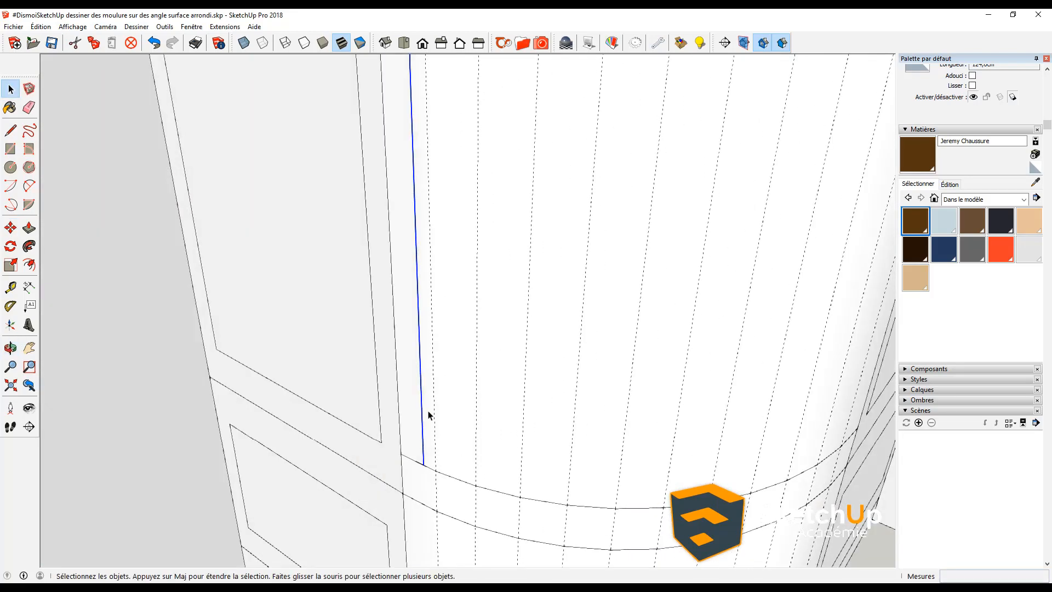
{"action": "left_click", "coordinate": [411, 414]}
{"action": "scroll", "coordinate": [417, 400], "scroll_direction": "down", "scroll_amount": 4}
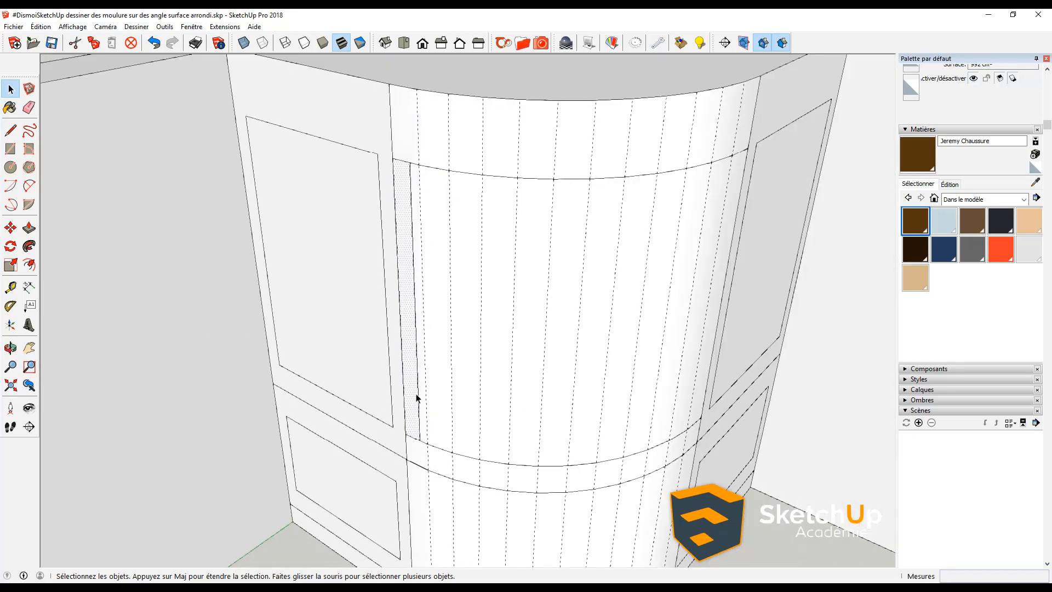
{"action": "key", "text": "e"}
{"action": "scroll", "coordinate": [415, 417], "scroll_direction": "up", "scroll_amount": 2}
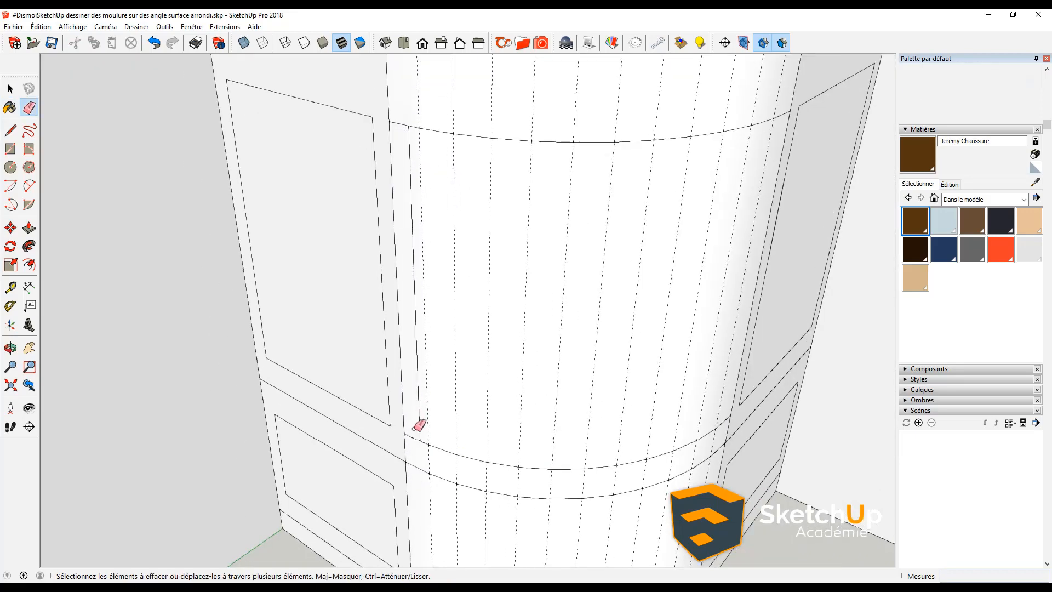
{"action": "scroll", "coordinate": [419, 425], "scroll_direction": "up", "scroll_amount": 5}
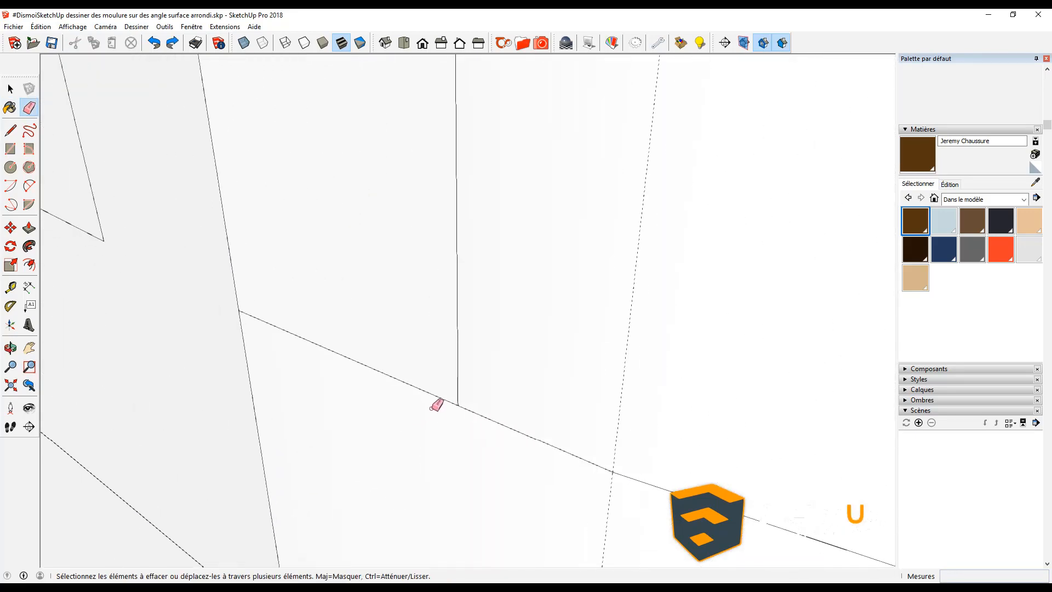
{"action": "scroll", "coordinate": [438, 395], "scroll_direction": "down", "scroll_amount": 3}
{"action": "key", "text": "space"}
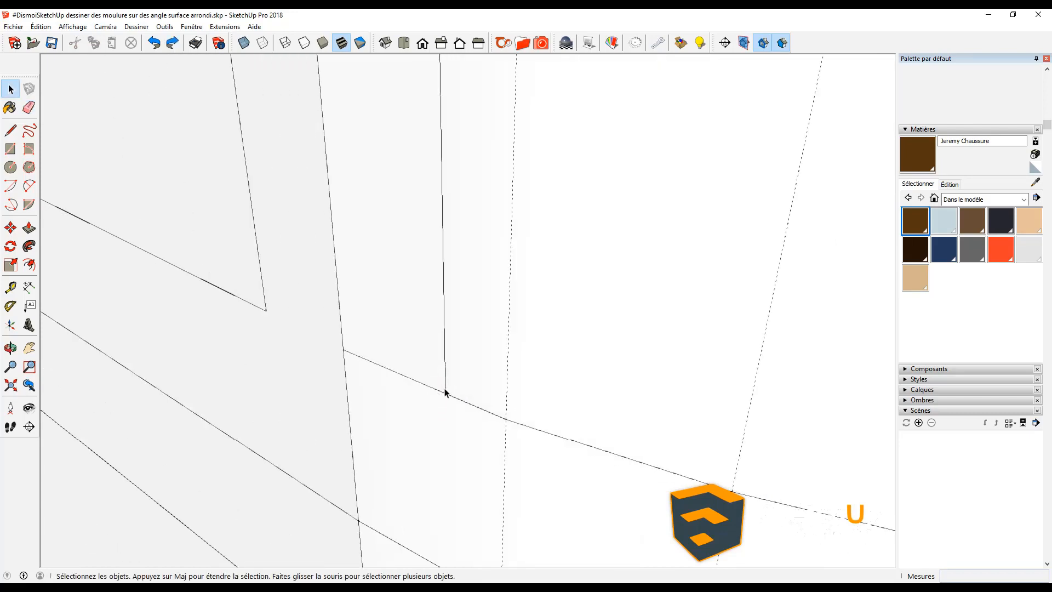
- Draw a vertical line about 8 cm long from the copied line down across the middle band's upper arc
{"action": "scroll", "coordinate": [445, 392], "scroll_direction": "down", "scroll_amount": 1}
{"action": "key", "text": "l"}
{"action": "left_click", "coordinate": [446, 393]}
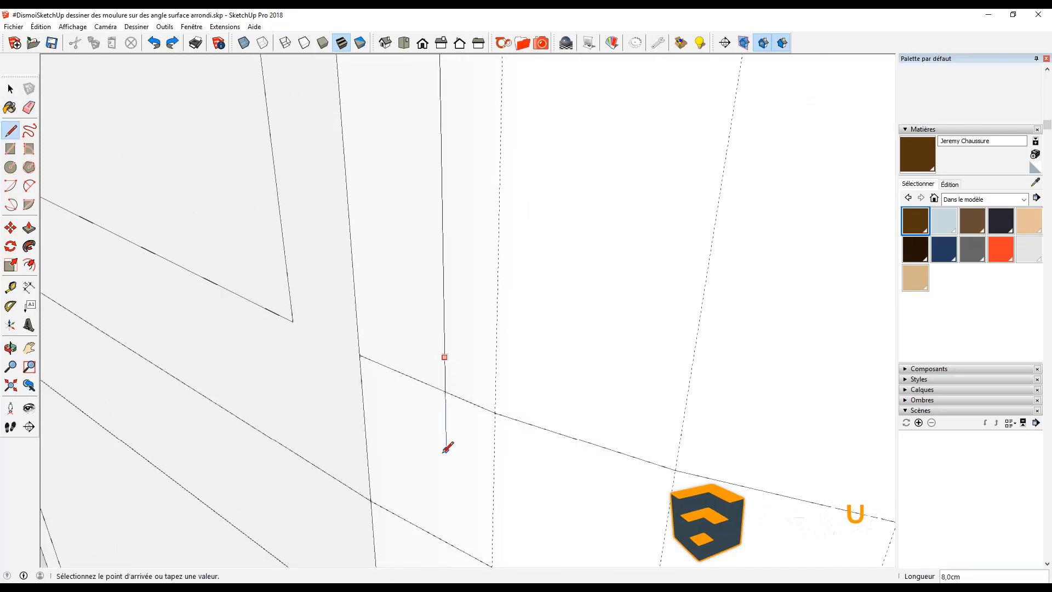
{"action": "left_click", "coordinate": [446, 450]}
{"action": "key", "text": "Escape"}
{"action": "key", "text": "space"}
- Erase the overhanging line and the arc segment between the corner edge and the copied line, and select that line
{"action": "key", "text": "e"}
{"action": "left_click_drag", "start_coordinate": [451, 399], "coordinate": [442, 408]}
{"action": "left_click_drag", "start_coordinate": [436, 378], "coordinate": [427, 366]}
{"action": "scroll", "coordinate": [429, 379], "scroll_direction": "down", "scroll_amount": 3}
{"action": "key", "text": "space"}
{"action": "left_click", "coordinate": [430, 386]}
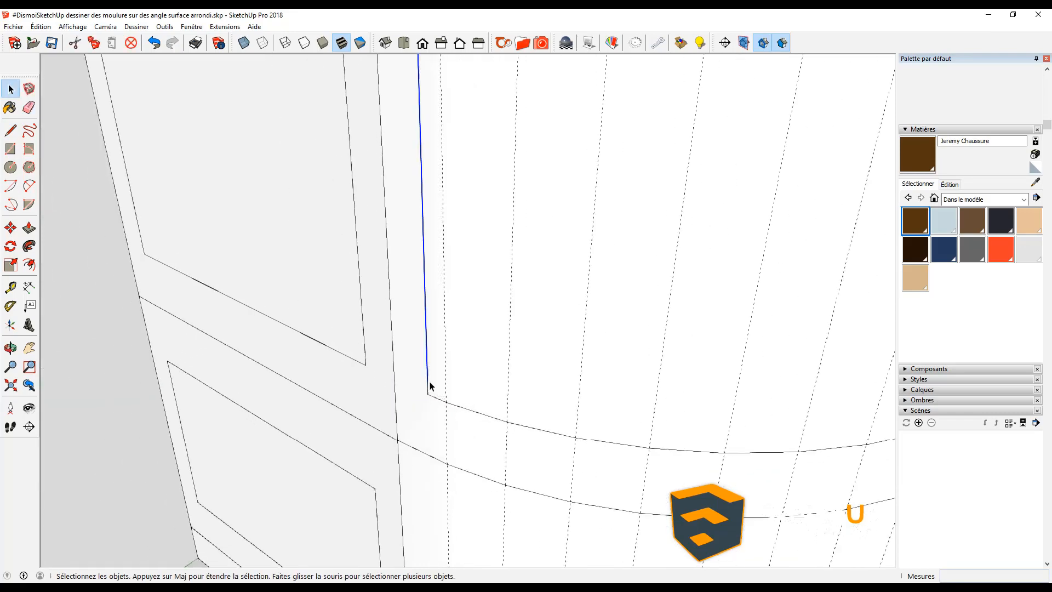
- Erase the upper arc segment between the rounded face's left corner edge and the copied vertical line
{"action": "scroll", "coordinate": [430, 387], "scroll_direction": "down", "scroll_amount": 6}
{"action": "key", "text": "e"}
{"action": "left_click", "coordinate": [418, 178]}
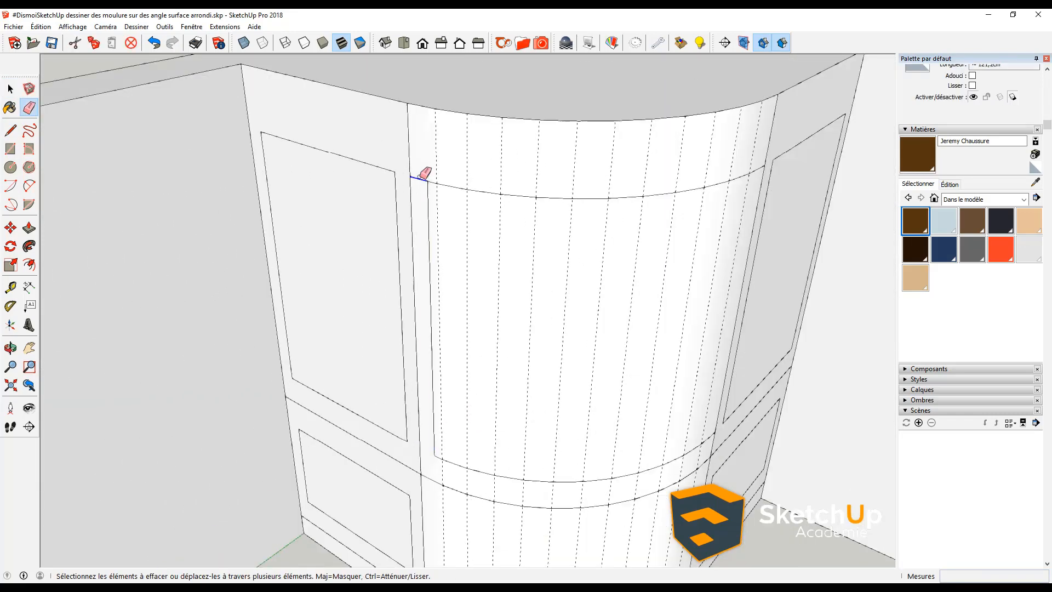
{"action": "scroll", "coordinate": [425, 206], "scroll_direction": "down", "scroll_amount": 4}
{"action": "key", "text": "space"}
- Try to copy the upper section's right vertical edge 8 cm inward on the rounded face
{"action": "middle_click_drag", "start_coordinate": [610, 268], "coordinate": [545, 241]}
{"action": "scroll", "coordinate": [635, 235], "scroll_direction": "up", "scroll_amount": 2}
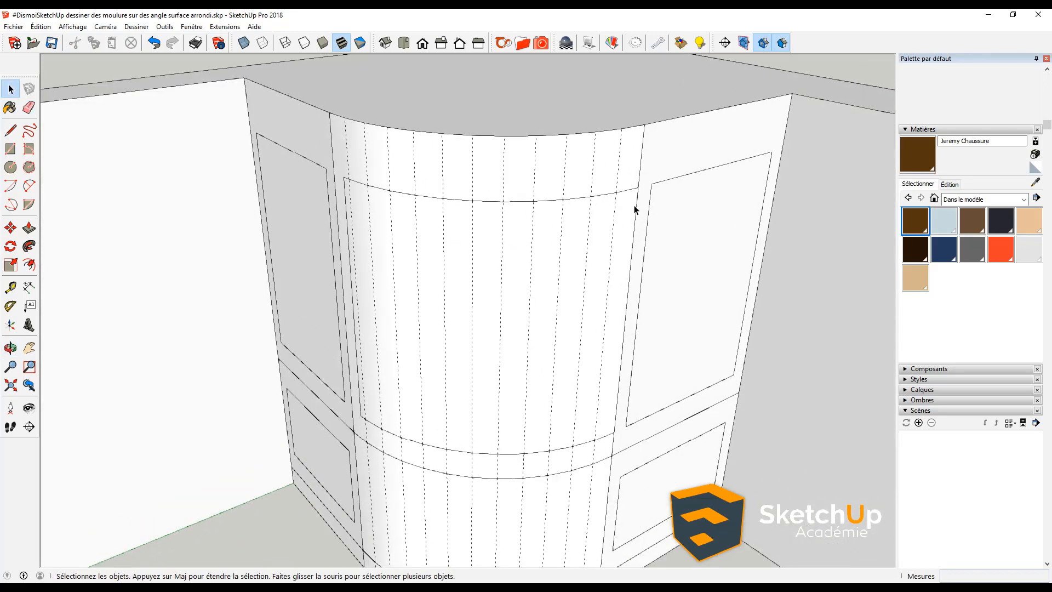
{"action": "left_click", "coordinate": [634, 207]}
{"action": "key", "text": "m"}
{"action": "scroll", "coordinate": [638, 205], "scroll_direction": "up", "scroll_amount": 2}
{"action": "key", "text": "ctrl"}
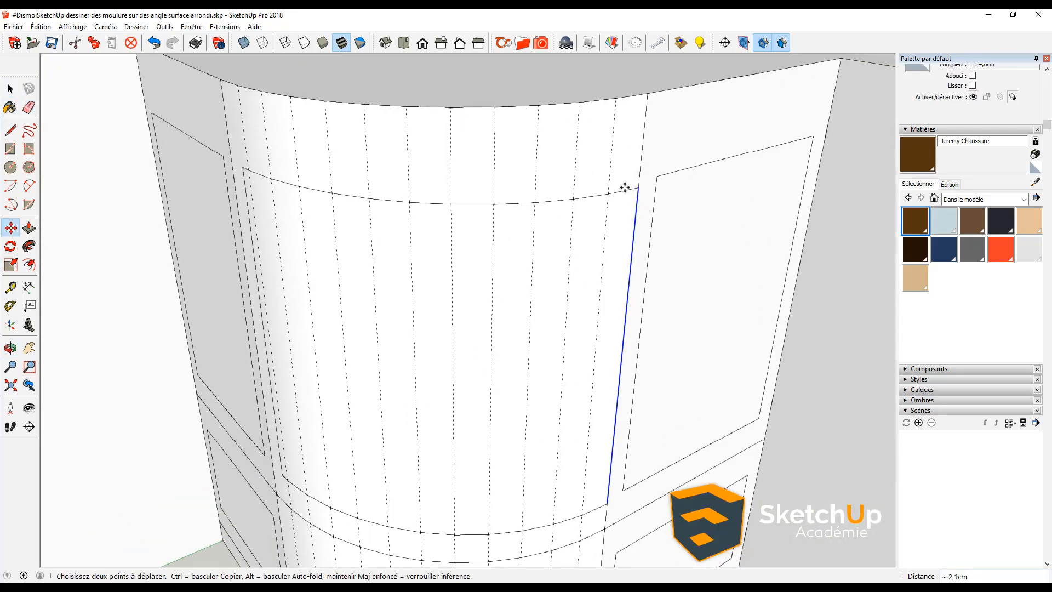
{"action": "left_click", "coordinate": [639, 182]}
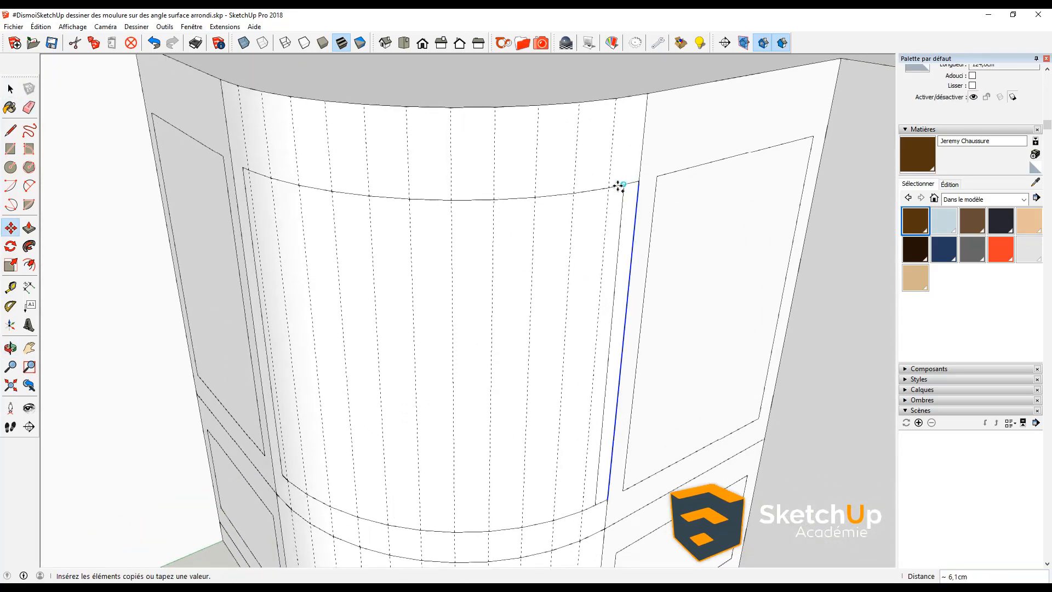
{"action": "key", "text": "Return"}
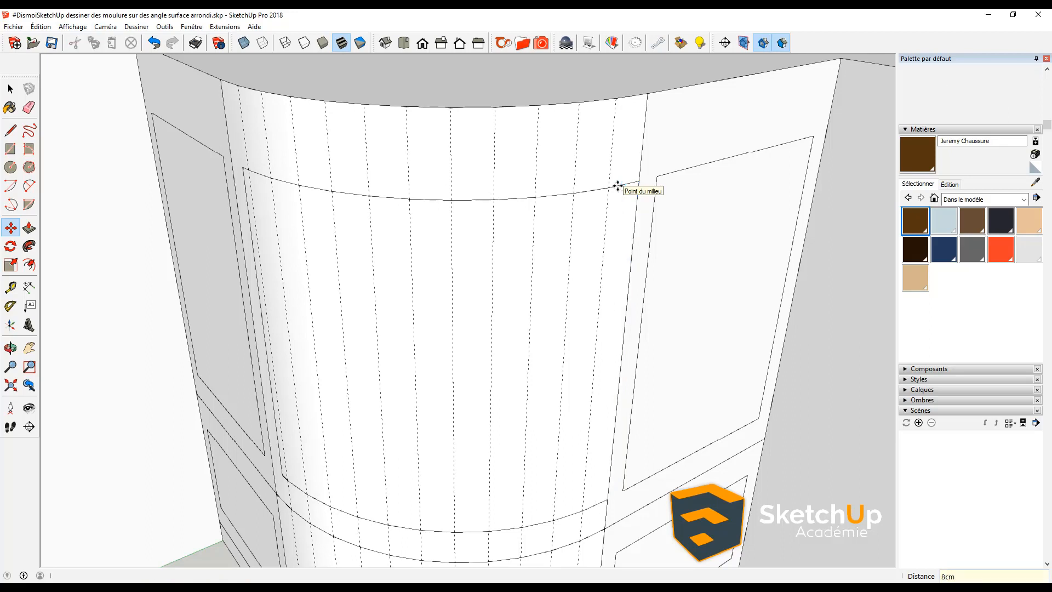
- Copy the upper section's right vertical edge 8 cm inward onto the rounded face
{"action": "key", "text": "space"}
{"action": "left_click", "coordinate": [640, 189]}
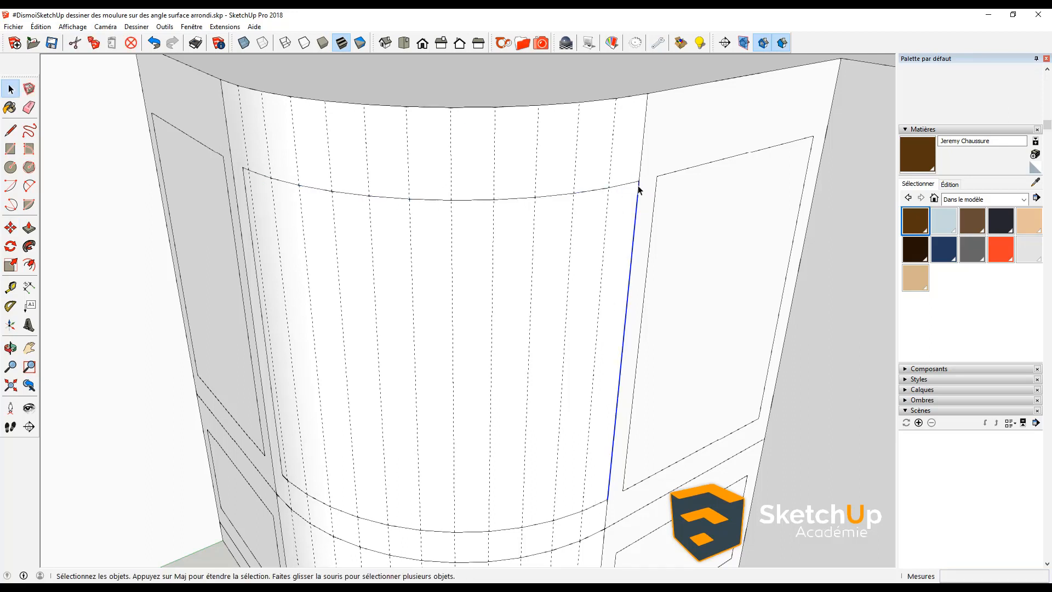
{"action": "key", "text": "m"}
{"action": "key", "text": "ctrl"}
{"action": "left_click", "coordinate": [639, 182]}
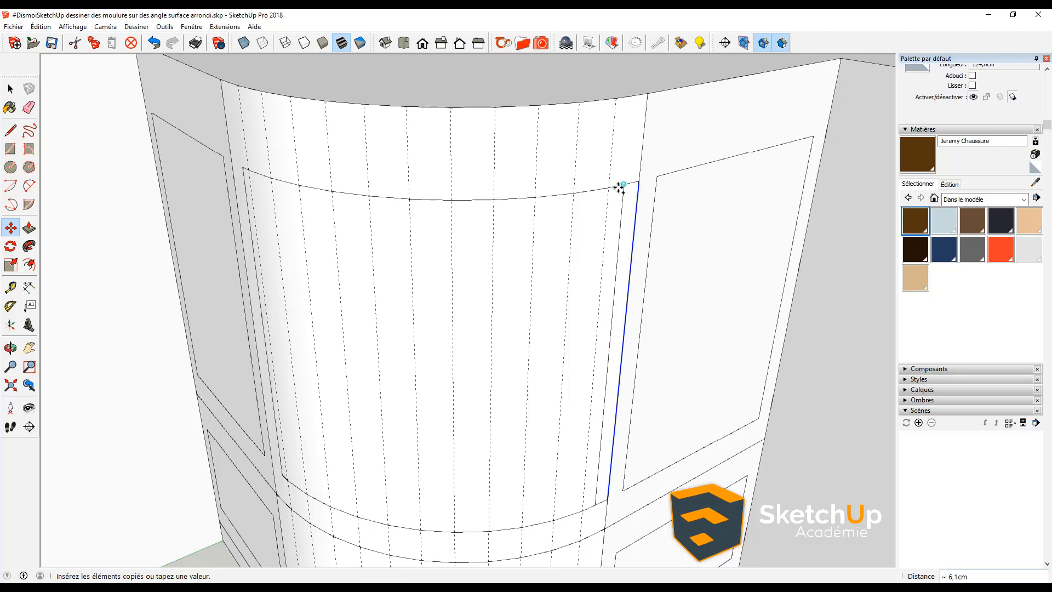
{"action": "left_click", "coordinate": [618, 188]}
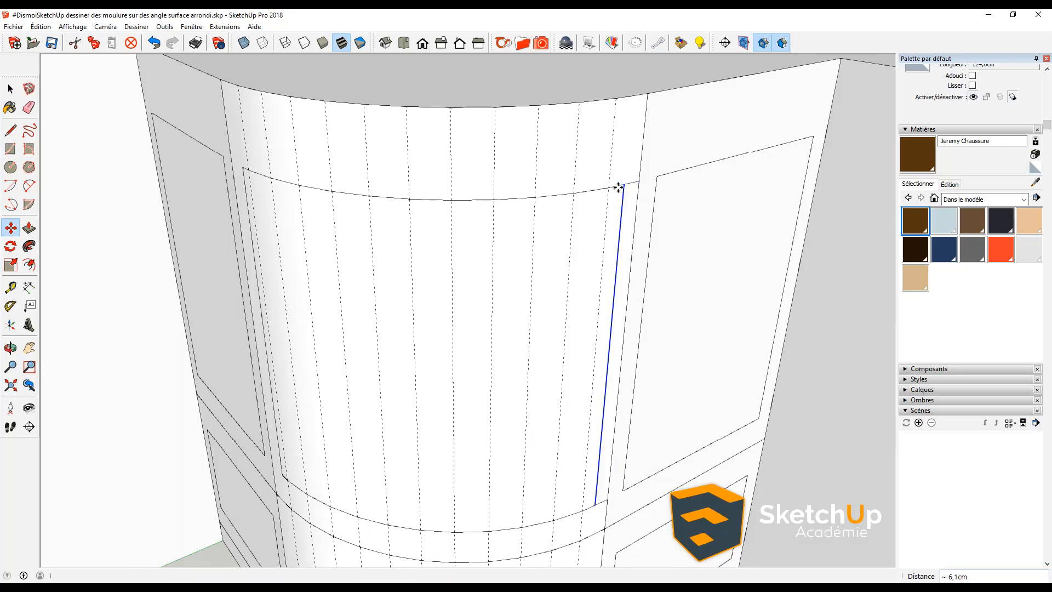
{"action": "key", "text": "space"}
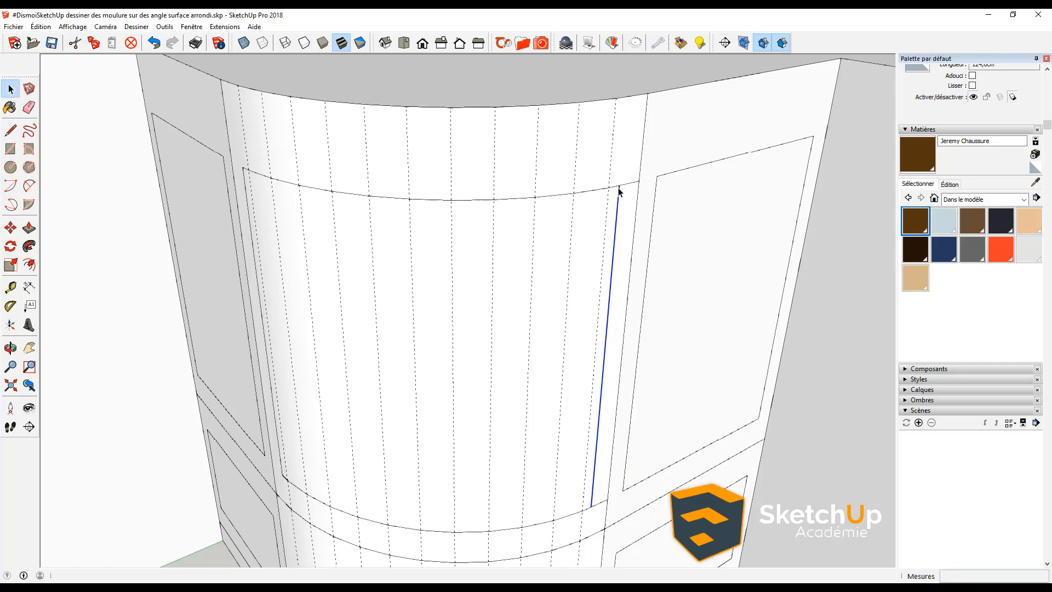
- Try to erase the upper arc segment between the copied line and the right corner edge
{"action": "key", "text": "e"}
{"action": "left_click", "coordinate": [623, 187]}
{"action": "key", "text": "ctrl+z"}
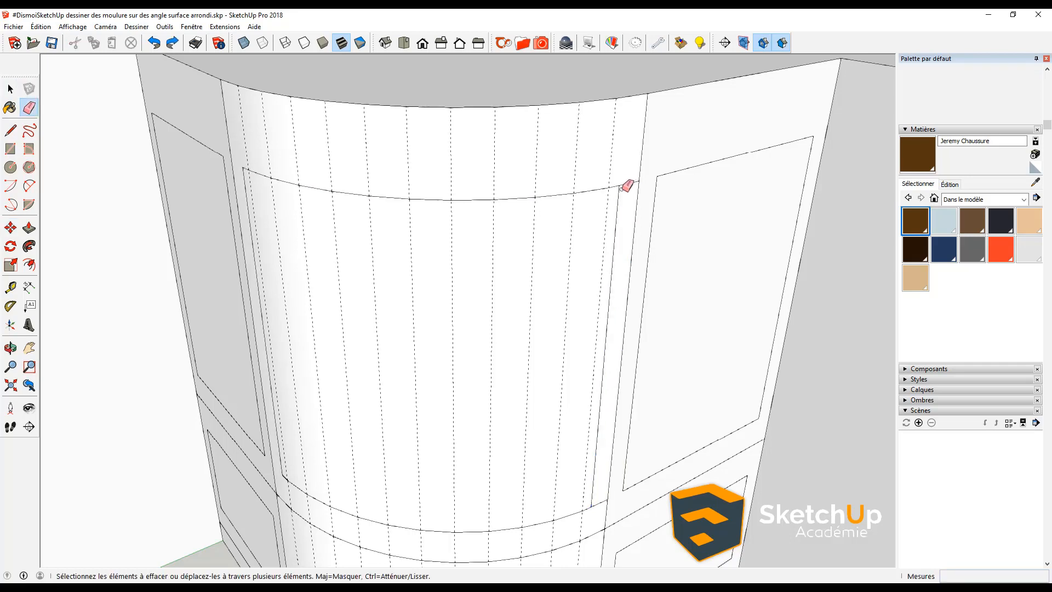
- Draw a short vertical line from the copied line up across the upper arc to split it
{"action": "scroll", "coordinate": [621, 187], "scroll_direction": "up", "scroll_amount": 3}
{"action": "key", "text": "l"}
{"action": "left_click", "coordinate": [615, 210]}
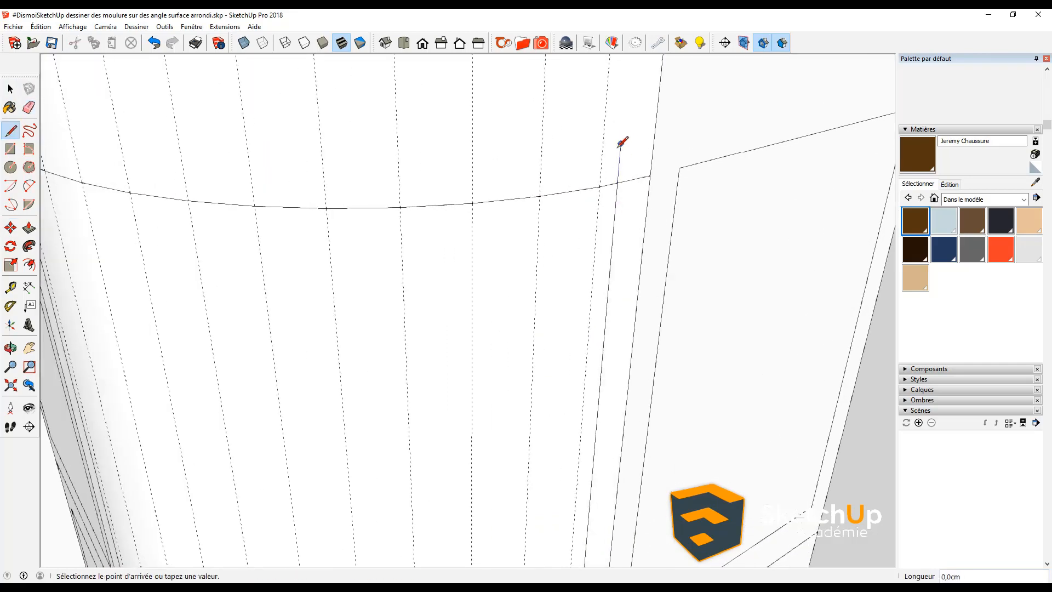
- Erase the overhanging line and the upper and lower arc segments between the copied line and the right corner edge
{"action": "key", "text": "e"}
{"action": "scroll", "coordinate": [634, 193], "scroll_direction": "down", "scroll_amount": 5}
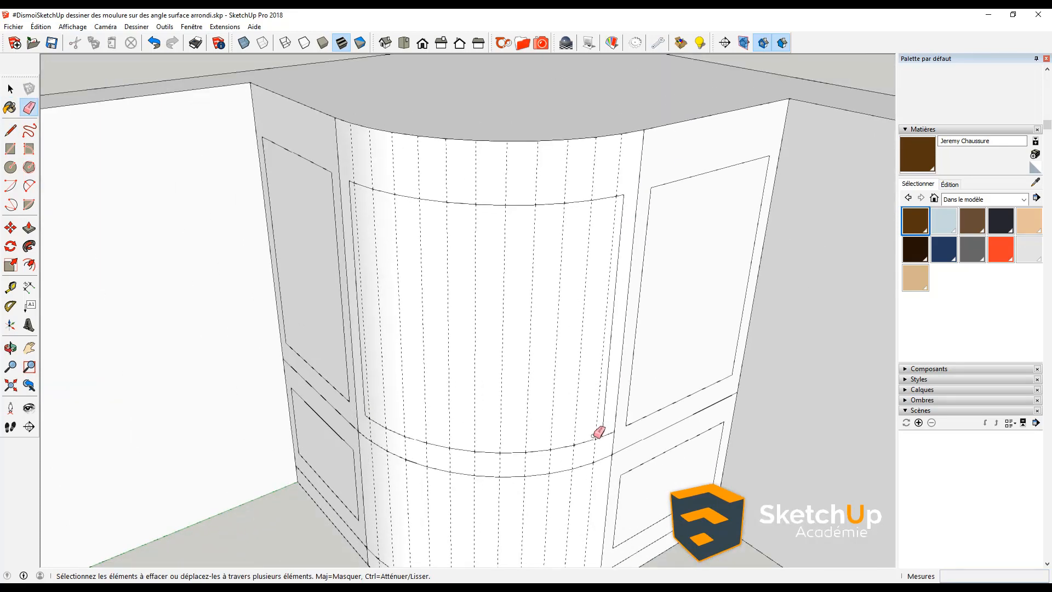
{"action": "scroll", "coordinate": [599, 433], "scroll_direction": "up", "scroll_amount": 1}
{"action": "scroll", "coordinate": [616, 420], "scroll_direction": "down", "scroll_amount": 4}
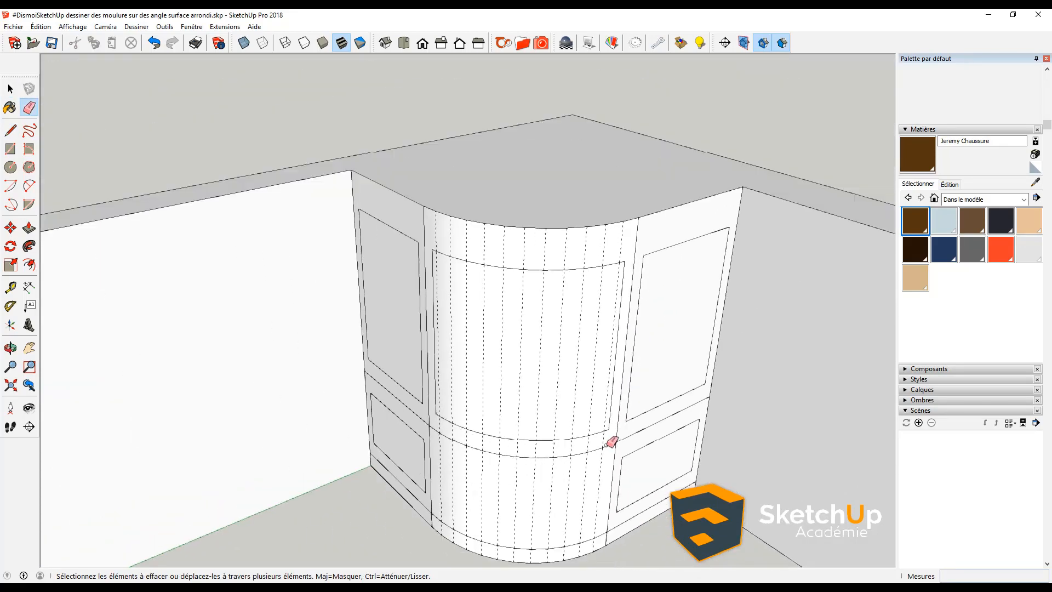
{"action": "mouse_move", "coordinate": [611, 443]}
{"action": "middle_mouse_down", "text": "shift"}
{"action": "mouse_move", "coordinate": [622, 392]}
{"action": "mouse_move", "coordinate": [597, 378]}
{"action": "middle_mouse_up", "text": "shift"}
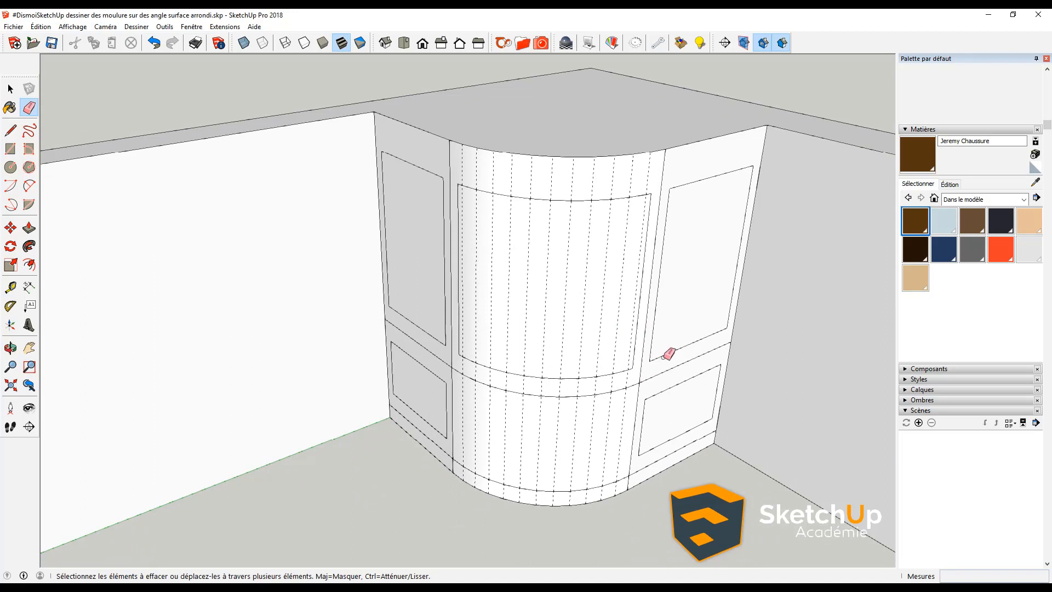
- Try erasing the vertical edge between the rounded face and the right flat face, and undo it
{"action": "left_click", "coordinate": [646, 357]}
{"action": "key", "text": "ctrl+z"}
{"action": "scroll", "coordinate": [652, 367], "scroll_direction": "up", "scroll_amount": 2}
{"action": "scroll", "coordinate": [635, 378], "scroll_direction": "down", "scroll_amount": 1}
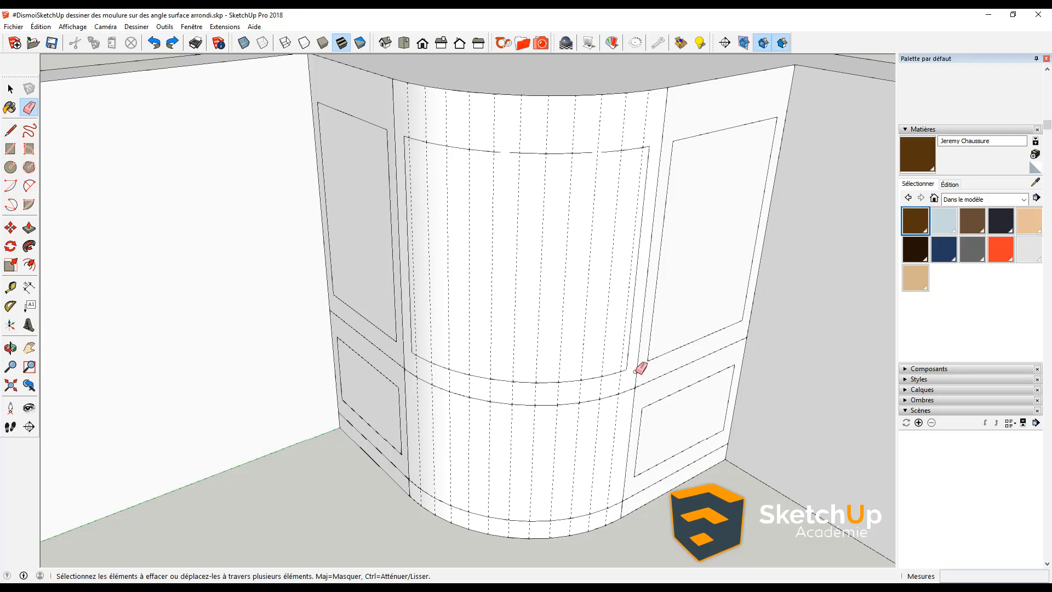
- Try hiding the vertical edge between the rounded and right flat faces, select the adjoining faces, and undo the hiding
{"action": "left_click", "coordinate": [637, 373], "text": "shift"}
{"action": "key", "text": "space"}
{"action": "double_click", "coordinate": [637, 373]}
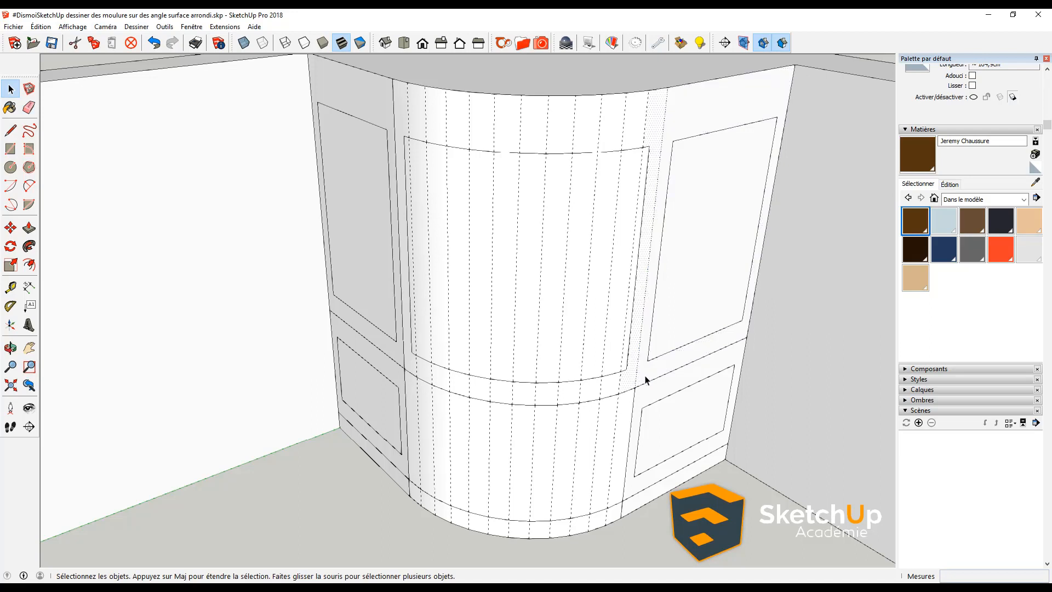
{"action": "left_click", "coordinate": [638, 382], "text": "shift"}
{"action": "key", "text": "ctrl+z"}
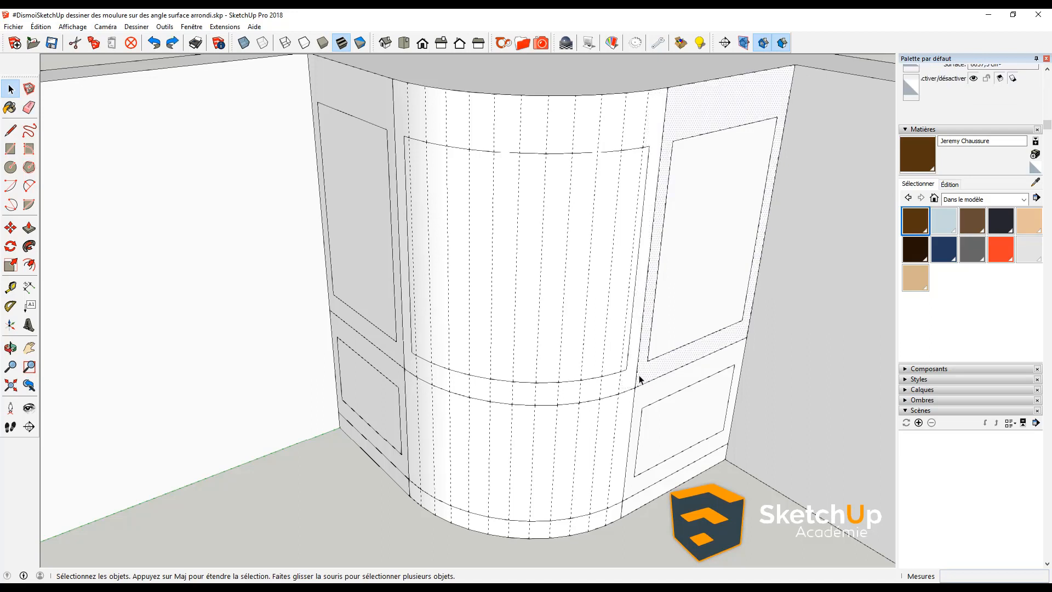
- Soften and smooth the vertical edges where the rounded face meets the left and right flat faces
{"action": "key", "text": "e"}
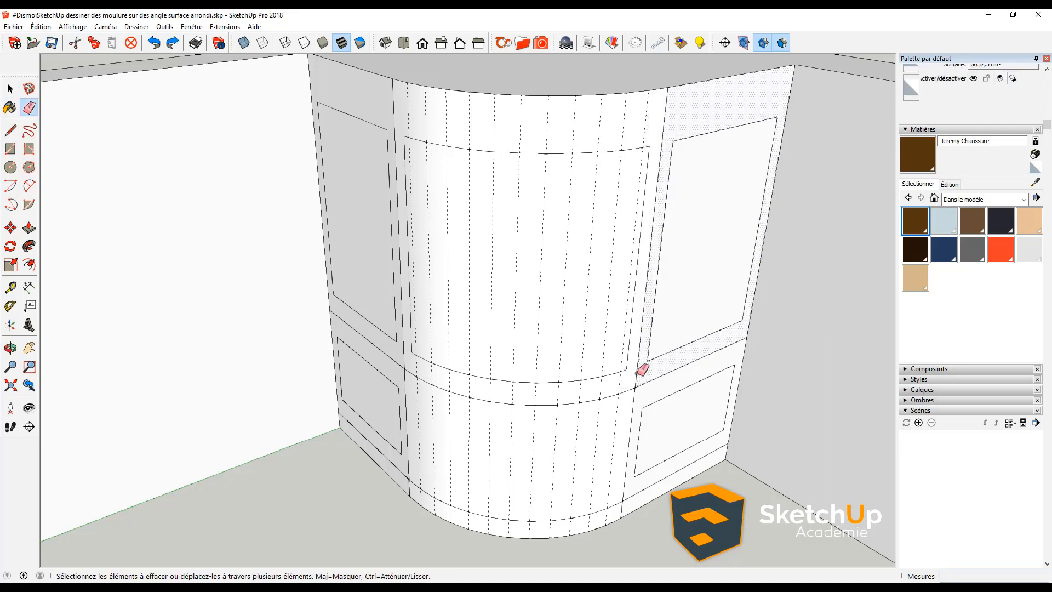
{"action": "left_click", "coordinate": [636, 373], "text": "ctrl"}
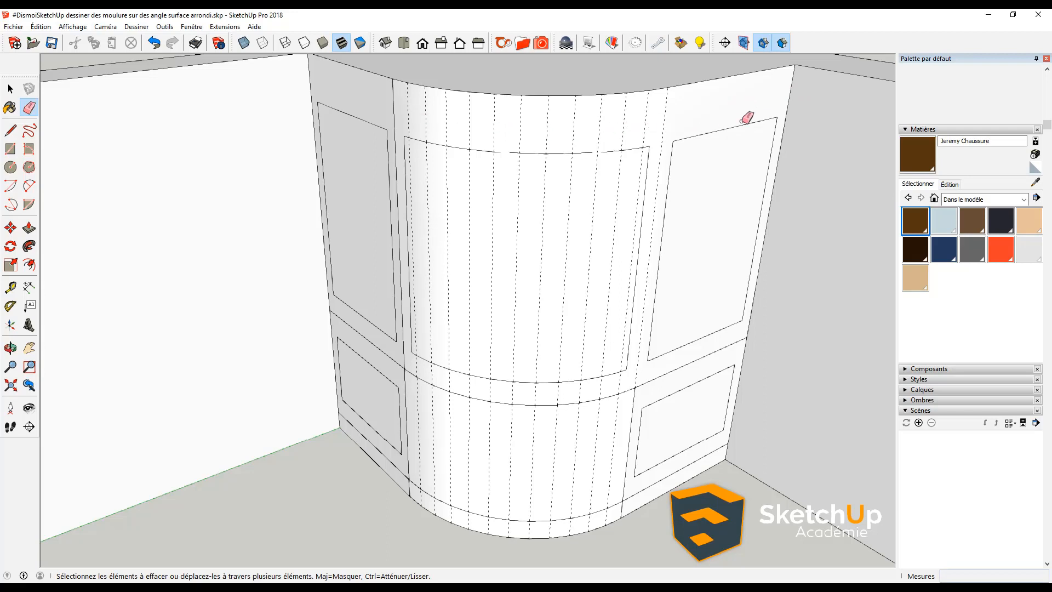
{"action": "left_click", "coordinate": [400, 105], "text": "ctrl"}
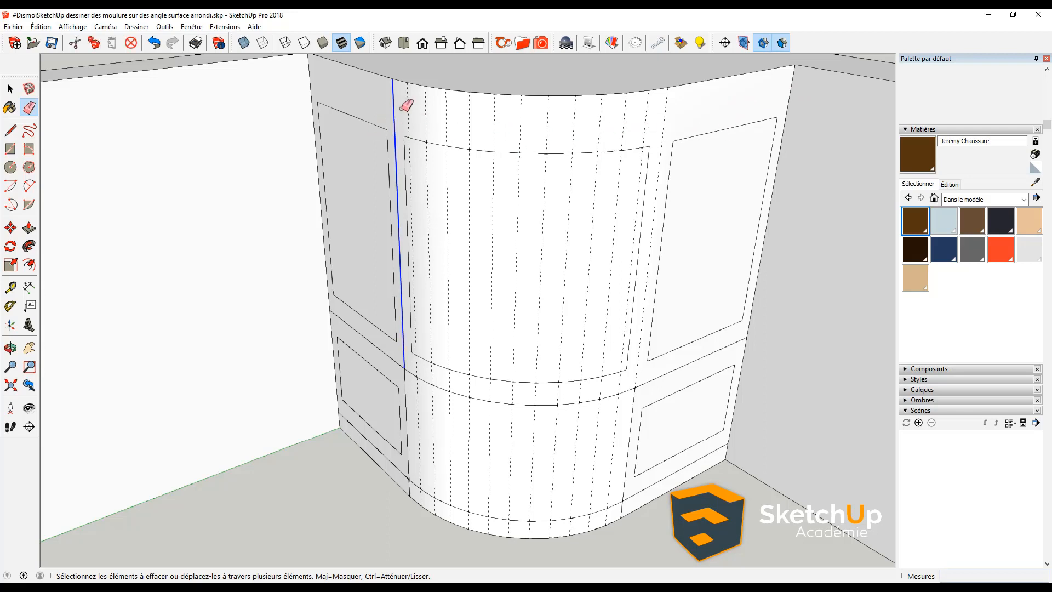
{"action": "left_click", "coordinate": [406, 373], "text": "ctrl"}
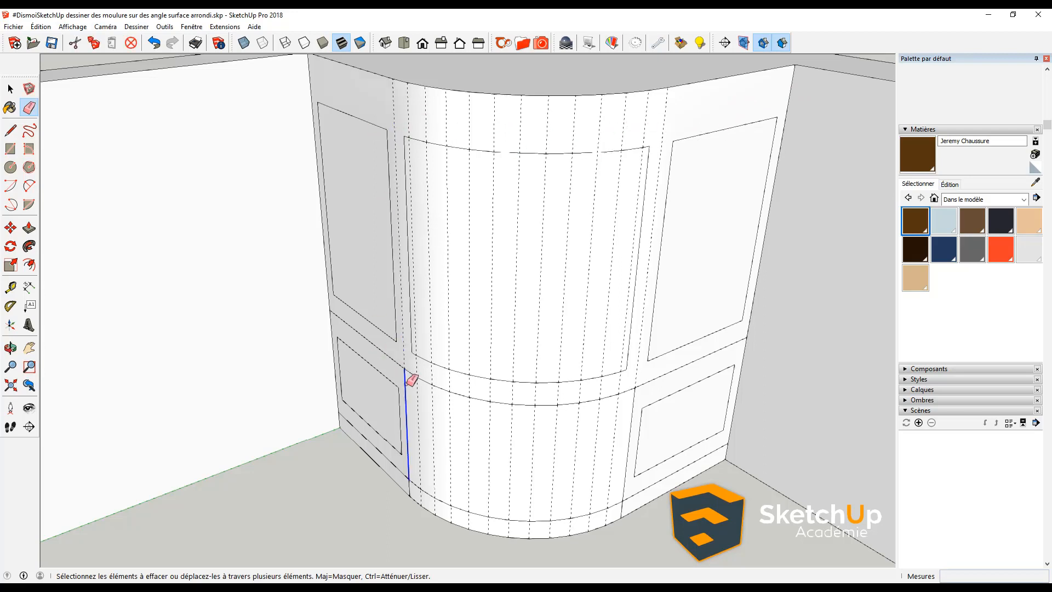
{"action": "left_click", "coordinate": [638, 404], "text": "ctrl"}
{"action": "scroll", "coordinate": [585, 419], "scroll_direction": "down", "scroll_amount": 2}
{"action": "scroll", "coordinate": [614, 505], "scroll_direction": "up", "scroll_amount": 3}
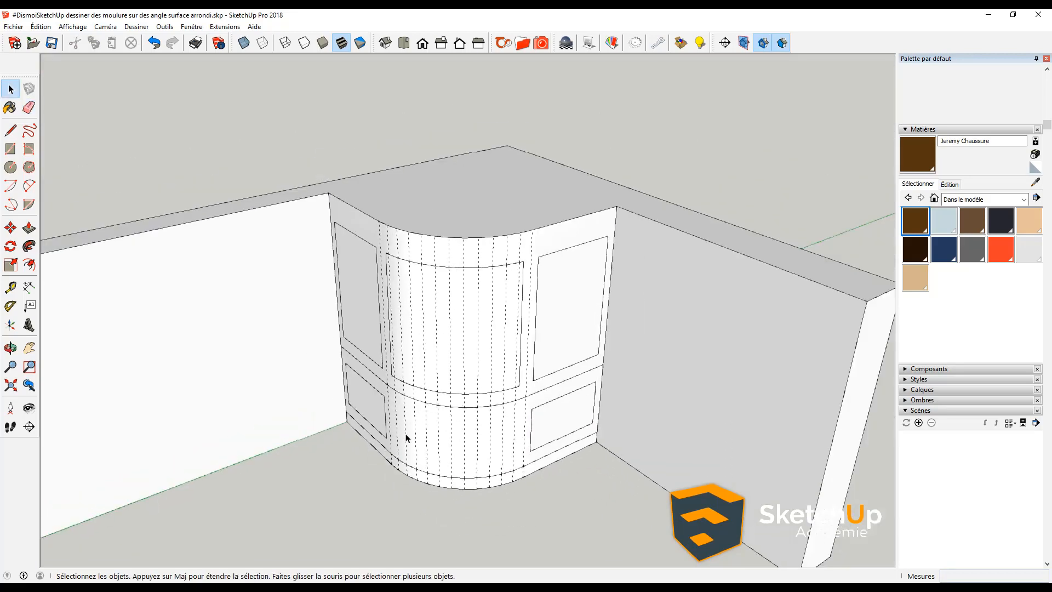
- Turn off the display of hidden geometry
{"action": "middle_click_drag", "start_coordinate": [405, 438], "coordinate": [496, 373]}
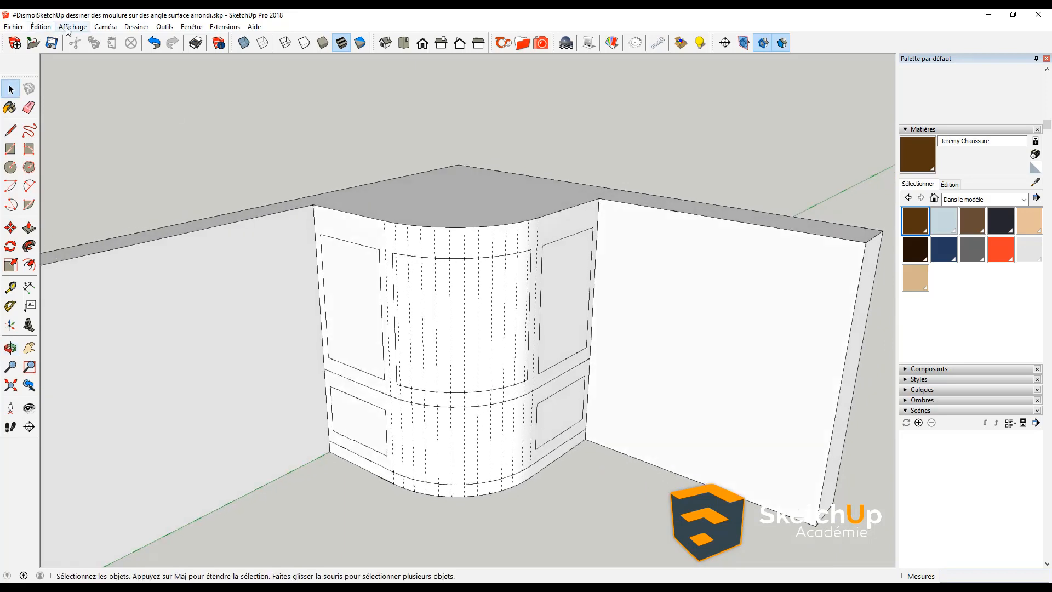
{"action": "left_click", "coordinate": [71, 27]}
{"action": "left_click", "coordinate": [84, 68]}
{"action": "middle_click_drag", "start_coordinate": [395, 293], "coordinate": [451, 334]}
- Select individual panel and surround faces and examine the curved corner's divisions from both sides
{"action": "left_click", "coordinate": [554, 354]}
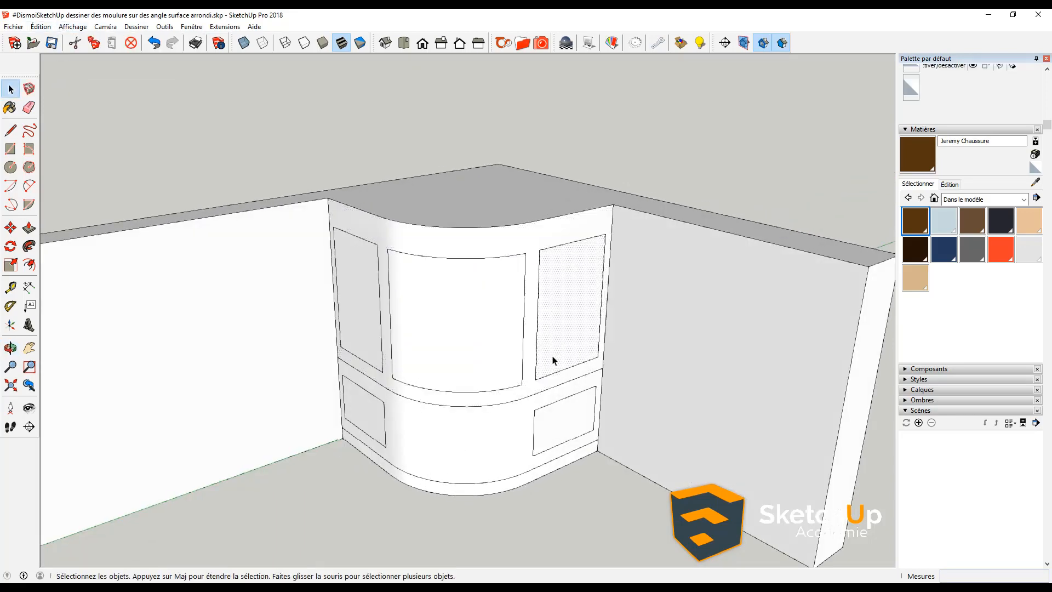
{"action": "left_click", "coordinate": [511, 456]}
{"action": "left_click", "coordinate": [552, 437]}
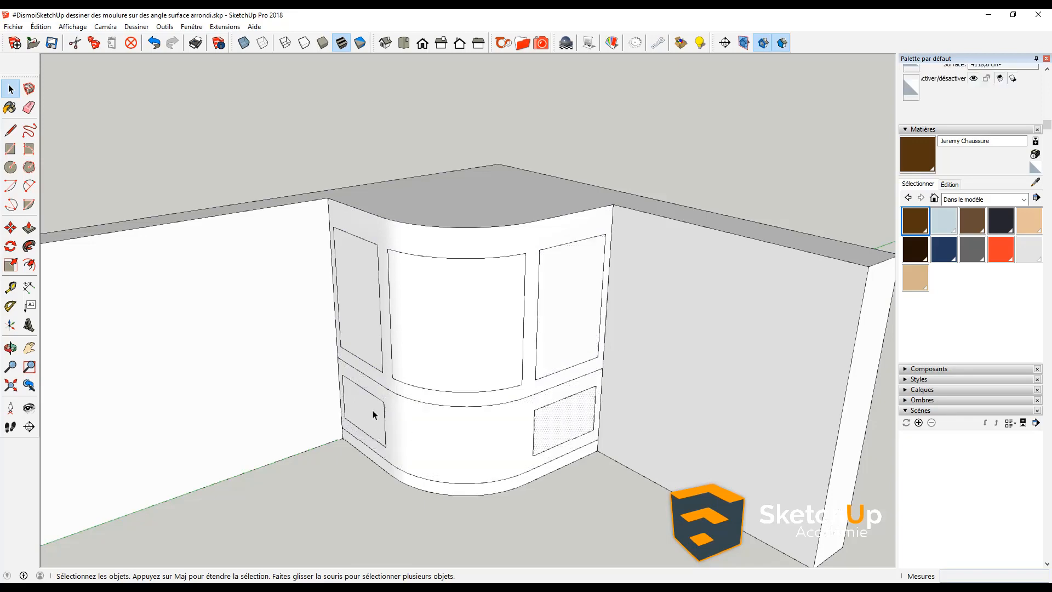
{"action": "left_click", "coordinate": [399, 350]}
{"action": "left_click", "coordinate": [545, 321]}
{"action": "middle_click_drag", "start_coordinate": [545, 320], "coordinate": [460, 289]}
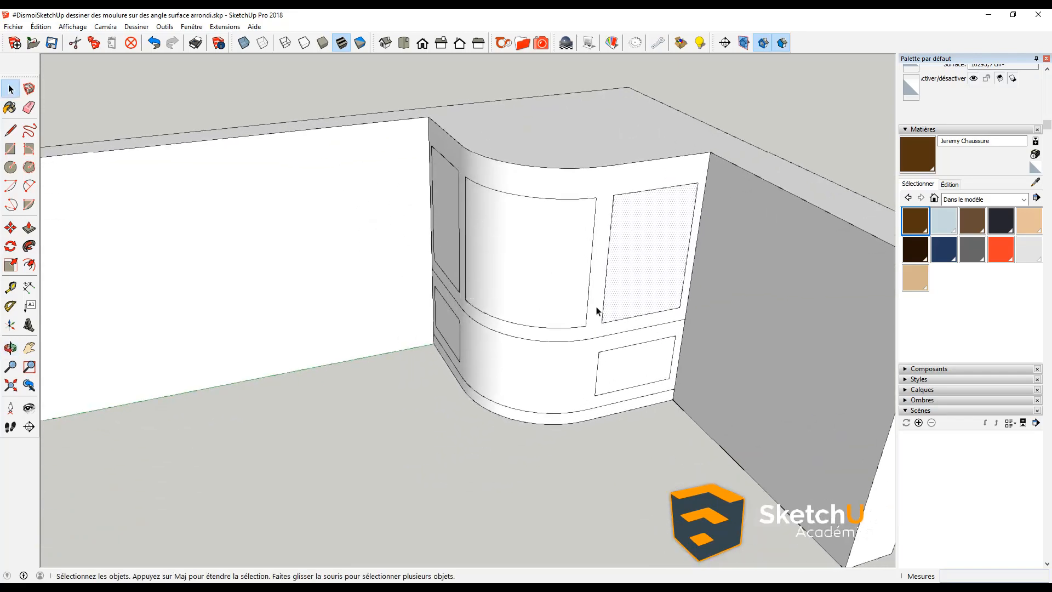
{"action": "middle_click_drag", "start_coordinate": [598, 311], "coordinate": [707, 274]}
{"action": "middle_click_drag", "start_coordinate": [265, 332], "coordinate": [368, 356]}
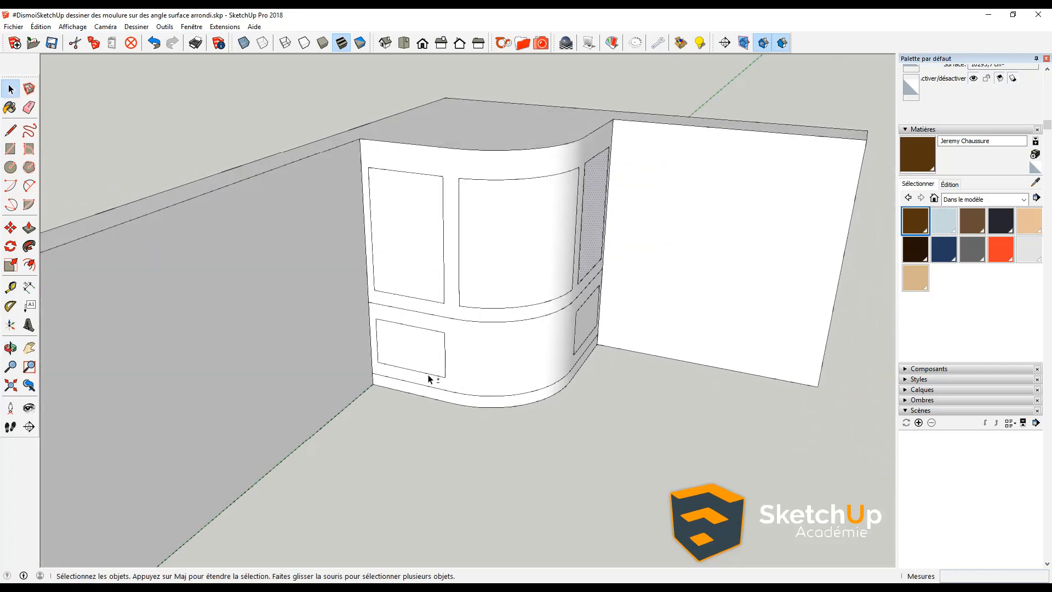
{"action": "mouse_move", "coordinate": [430, 376]}
{"action": "middle_mouse_down", "text": "shift"}
{"action": "mouse_move", "coordinate": [507, 251]}
{"action": "mouse_move", "coordinate": [481, 307]}
{"action": "mouse_move", "coordinate": [488, 387]}
{"action": "middle_mouse_up", "text": "shift"}
{"action": "scroll", "coordinate": [404, 408], "scroll_direction": "up", "scroll_amount": 2}
{"action": "key", "text": "r"}
{"action": "middle_click_drag", "start_coordinate": [411, 424], "coordinate": [348, 343]}
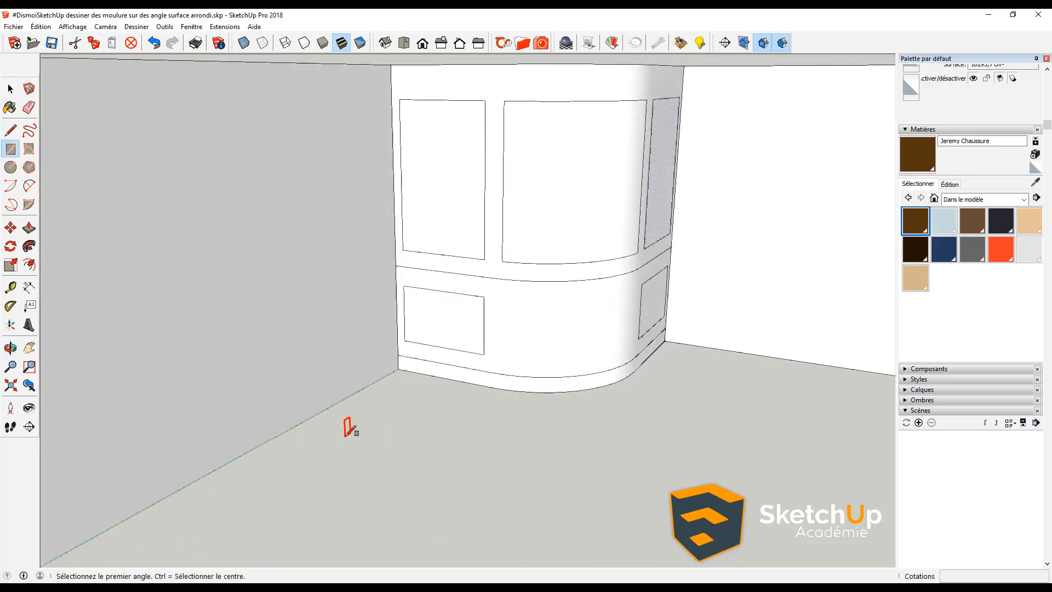
{"action": "middle_click_drag", "start_coordinate": [352, 434], "coordinate": [274, 378]}
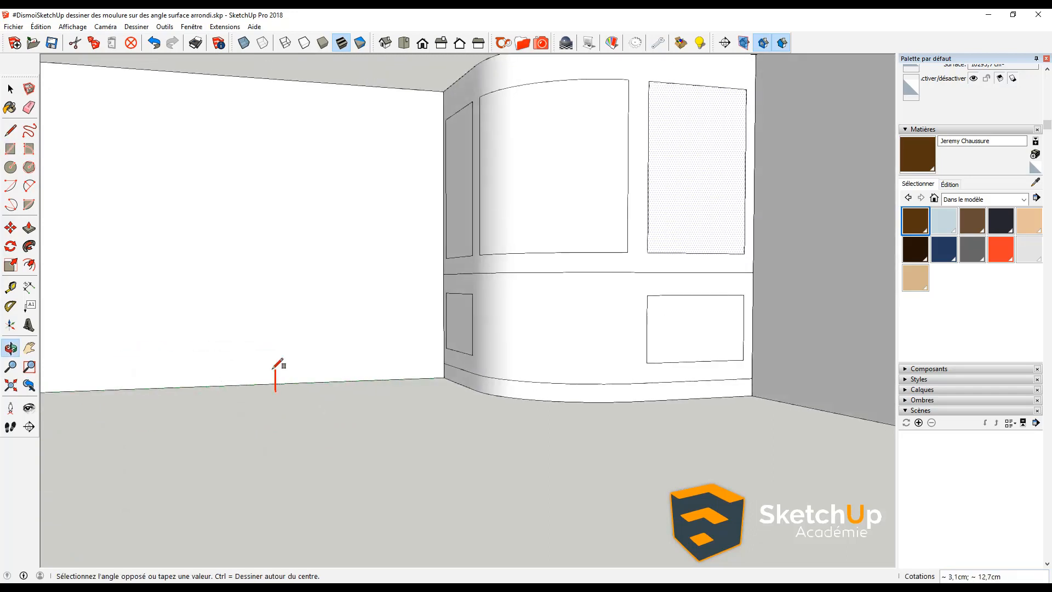
{"action": "left_click", "coordinate": [277, 391]}
{"action": "middle_click_drag", "start_coordinate": [355, 380], "coordinate": [447, 364]}
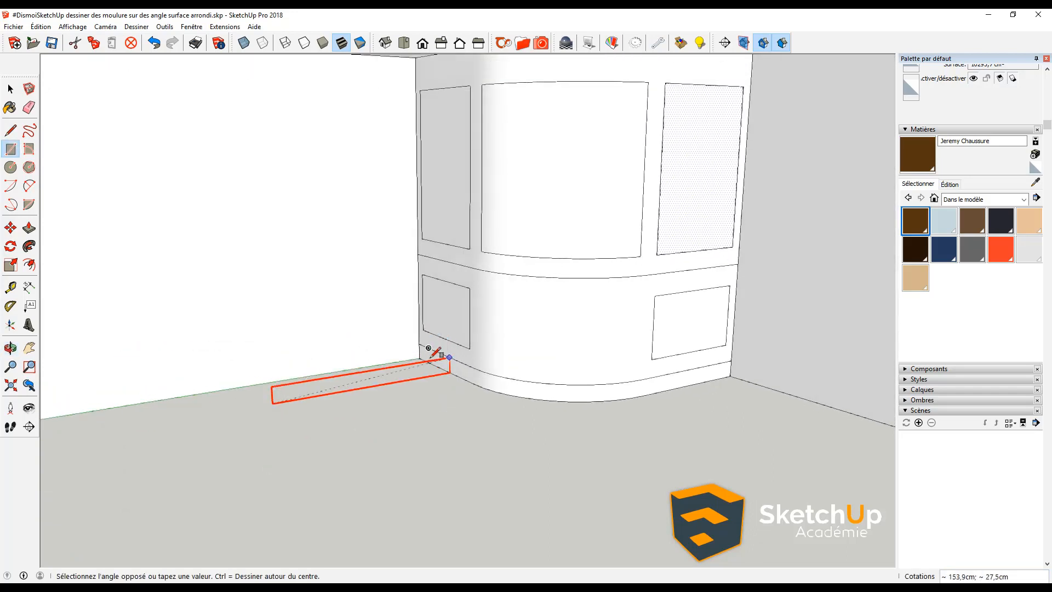
{"action": "key", "text": "Escape"}
- Draw a rectangle about 13.2 cm high and 3.8 cm wide on the left wall, in the floor corner beside the baseboard strip
{"action": "scroll", "coordinate": [439, 355], "scroll_direction": "up", "scroll_amount": 5}
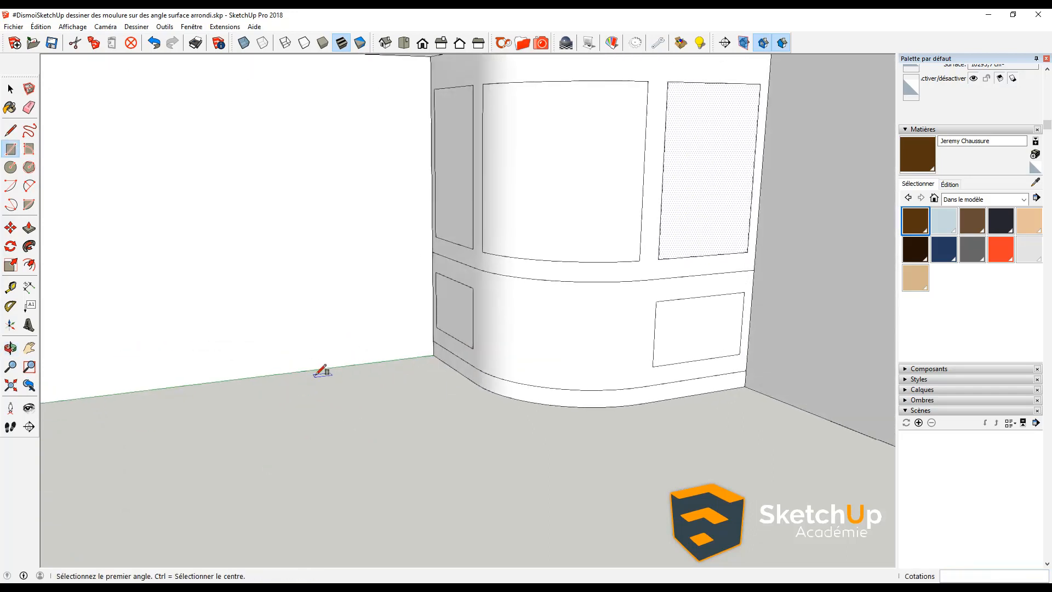
{"action": "left_click", "coordinate": [459, 348]}
{"action": "scroll", "coordinate": [455, 328], "scroll_direction": "up", "scroll_amount": 5}
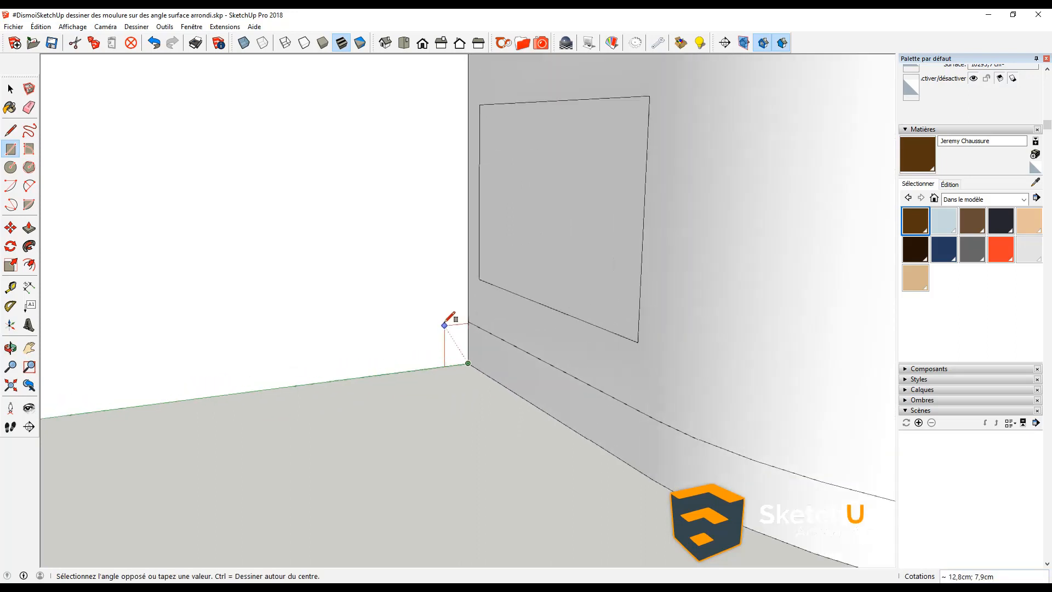
{"action": "scroll", "coordinate": [470, 322], "scroll_direction": "up", "scroll_amount": 2}
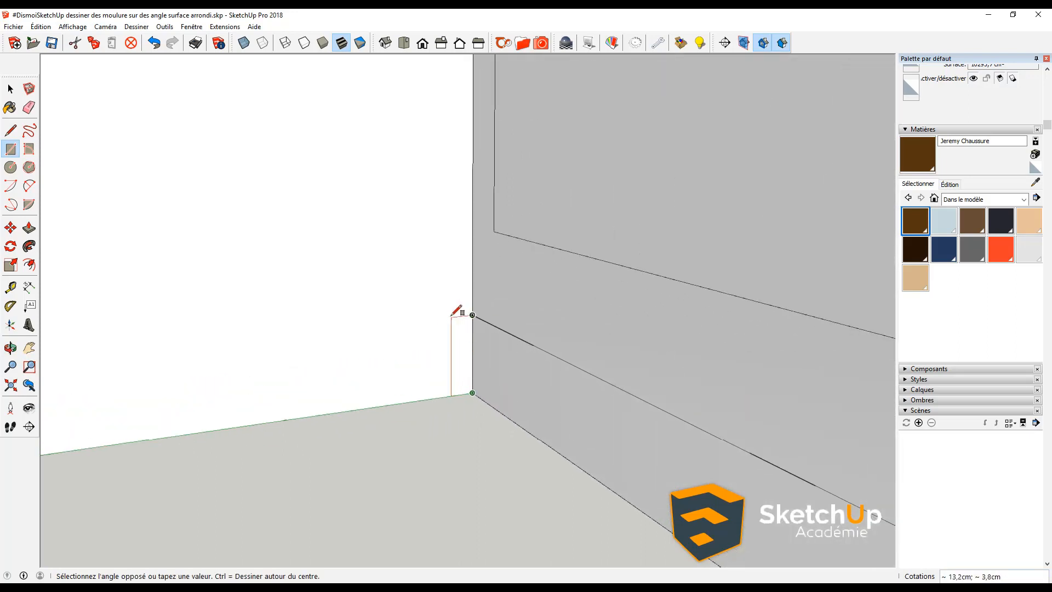
{"action": "left_click", "coordinate": [455, 314]}
{"action": "key", "text": "space"}
- Draw a short vertical line about 0.9 cm long down from the baseboard rectangle's upper edge, close to the wall corner
{"action": "scroll", "coordinate": [454, 334], "scroll_direction": "up", "scroll_amount": 3}
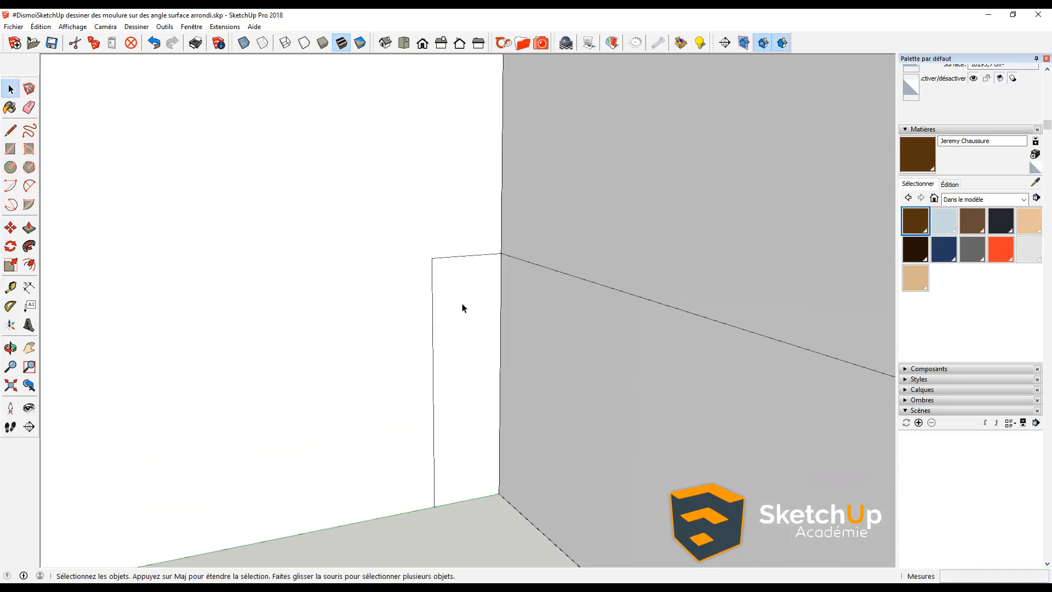
{"action": "key", "text": "l"}
{"action": "left_click", "coordinate": [483, 254]}
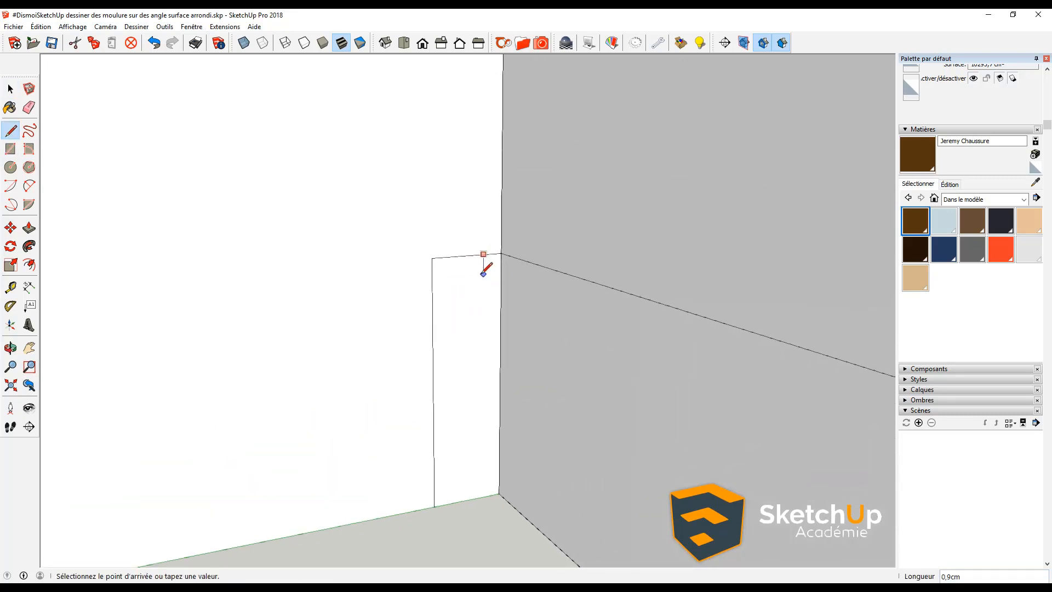
{"action": "left_click", "coordinate": [483, 271]}
{"action": "key", "text": "space"}
- Try to draw an arc from the short line's lower end and an opposing arc branching off it
{"action": "key", "text": "a"}
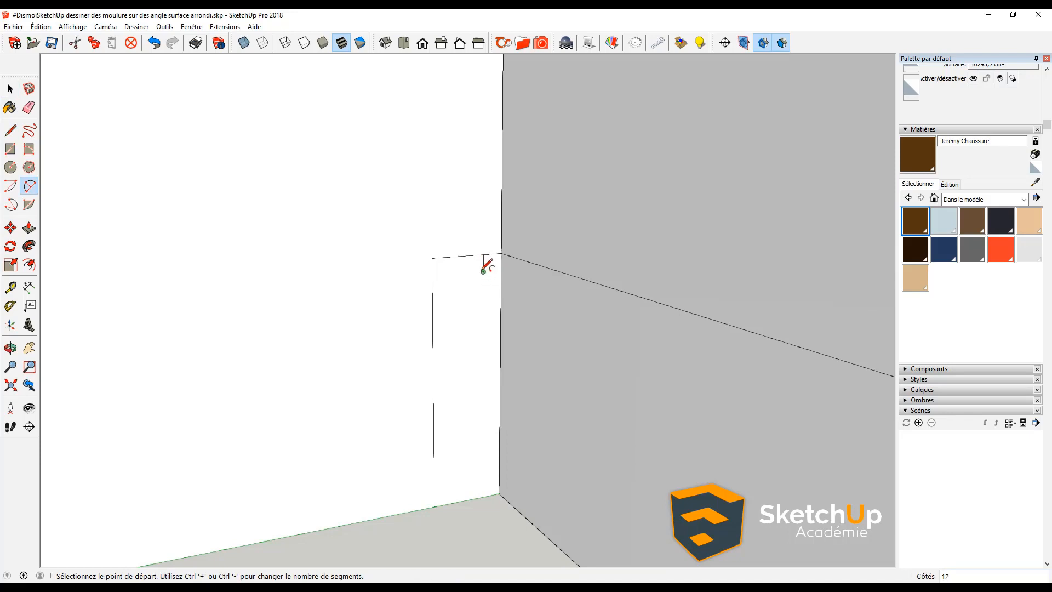
{"action": "left_click", "coordinate": [483, 271]}
{"action": "left_click", "coordinate": [454, 311]}
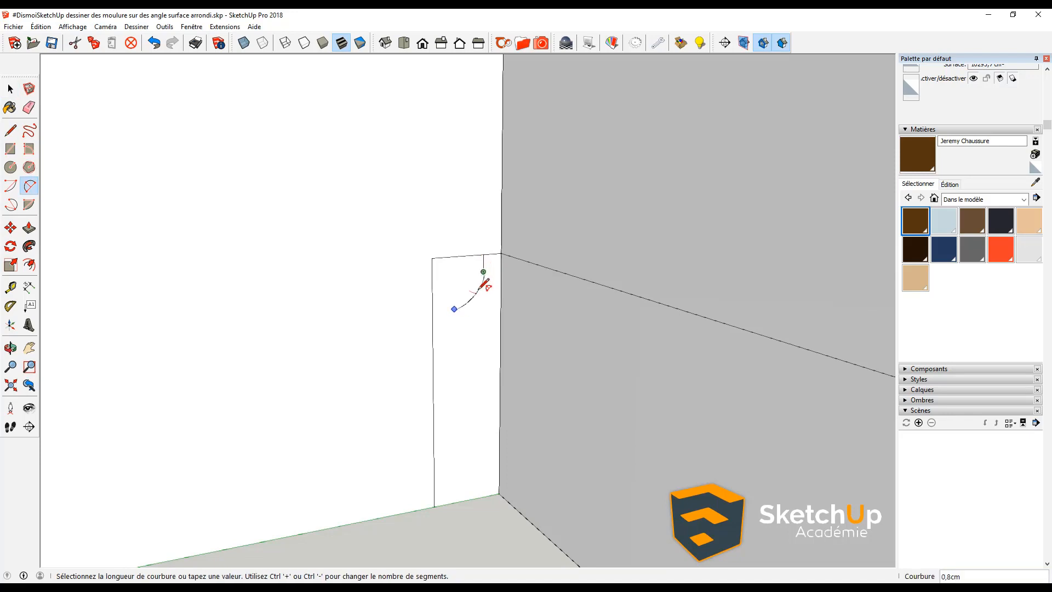
{"action": "left_click", "coordinate": [477, 290]}
{"action": "left_click", "coordinate": [468, 300]}
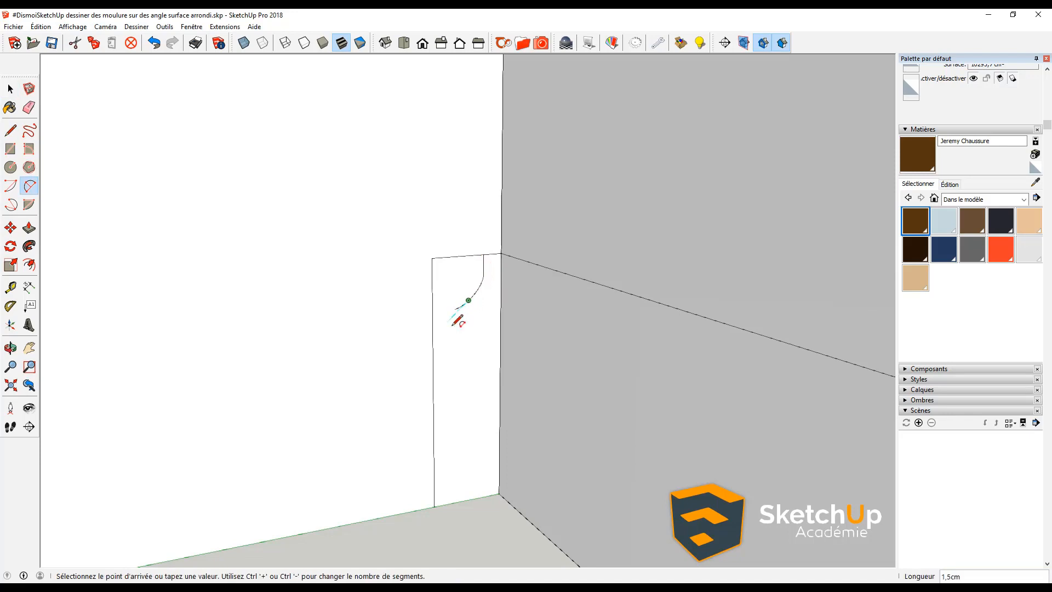
{"action": "left_click", "coordinate": [455, 330]}
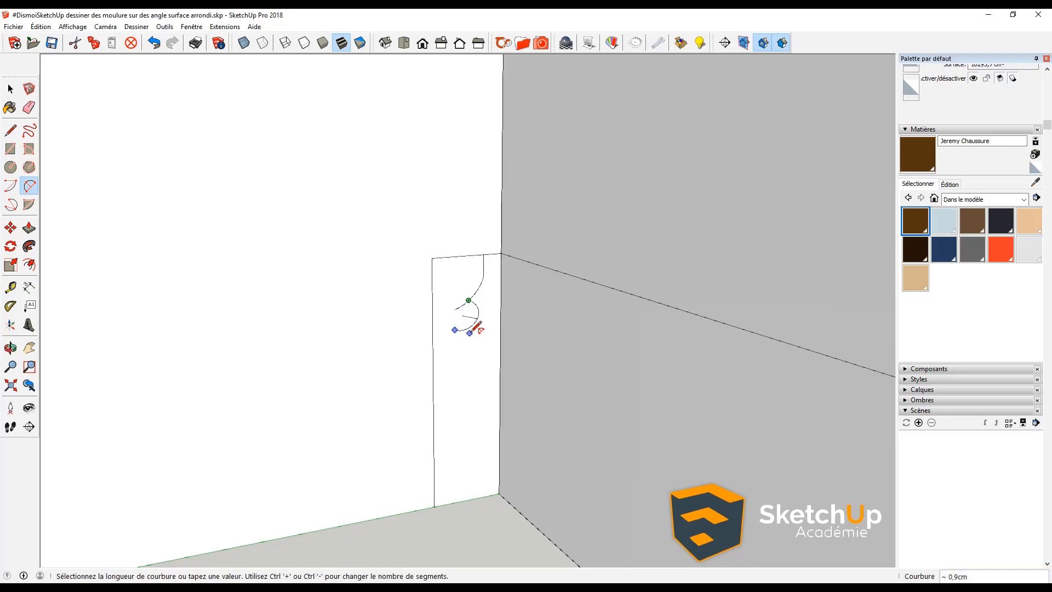
{"action": "scroll", "coordinate": [460, 315], "scroll_direction": "up", "scroll_amount": 3}
{"action": "key", "text": "Escape"}
{"action": "left_click", "coordinate": [476, 286]}
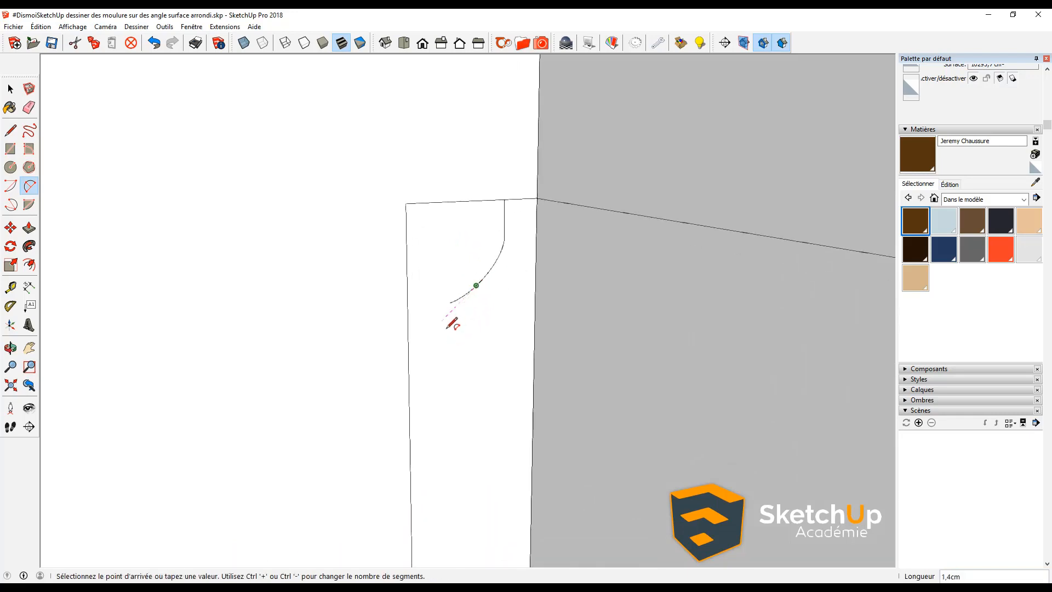
{"action": "scroll", "coordinate": [453, 334], "scroll_direction": "up", "scroll_amount": 3}
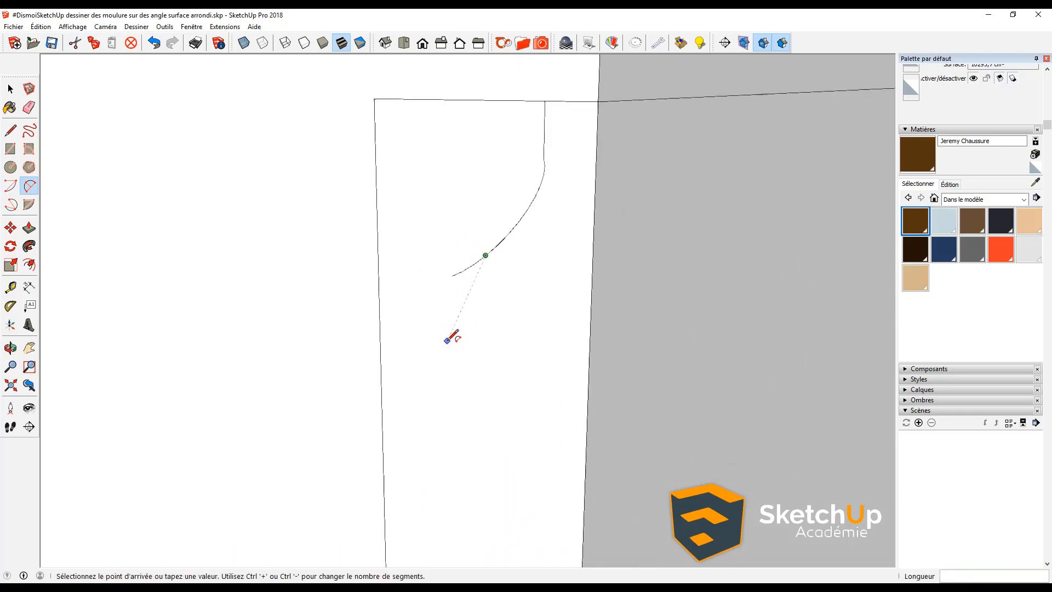
{"action": "middle_click_drag", "start_coordinate": [547, 304], "coordinate": [581, 275]}
{"action": "scroll", "coordinate": [581, 275], "scroll_direction": "down", "scroll_amount": 1}
{"action": "key", "text": "ctrl+z"}
- Draw an arc from the short line's lower end toward the outer edge, with an opposing arc continuing downward from it as an S-curve
{"action": "left_click", "coordinate": [519, 179]}
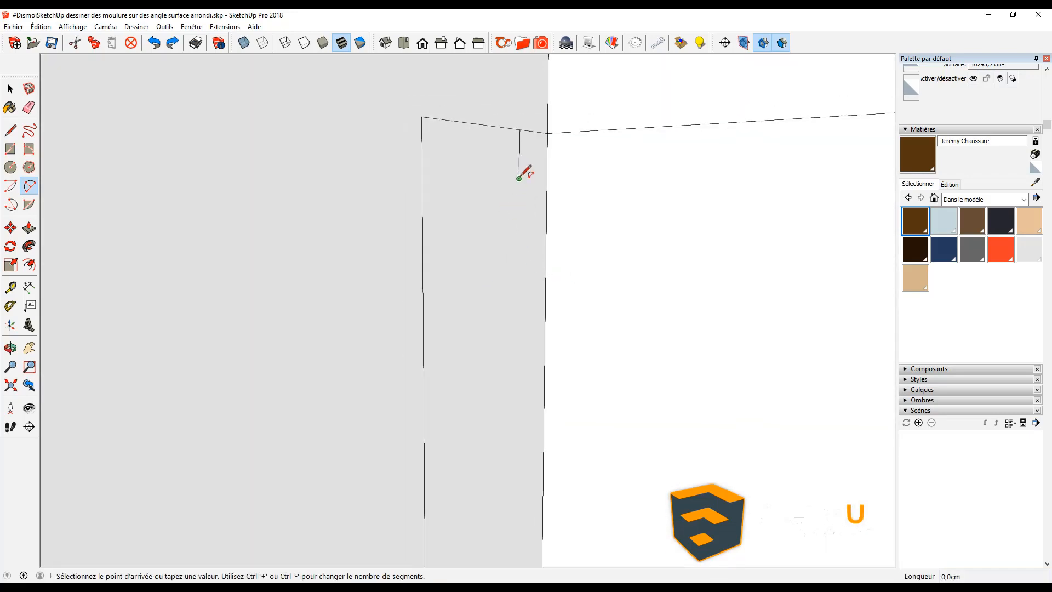
{"action": "left_click", "coordinate": [462, 282]}
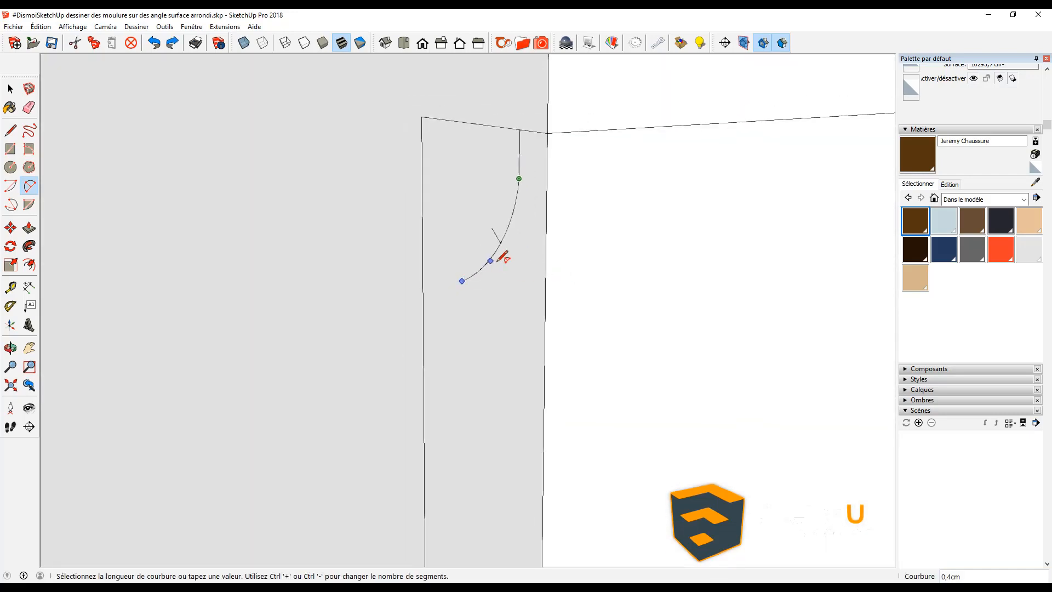
{"action": "left_click", "coordinate": [516, 263]}
{"action": "mouse_move", "coordinate": [517, 261]}
{"action": "middle_mouse_down"}
{"action": "mouse_move", "coordinate": [296, 265]}
{"action": "mouse_move", "coordinate": [460, 289]}
{"action": "middle_mouse_up"}
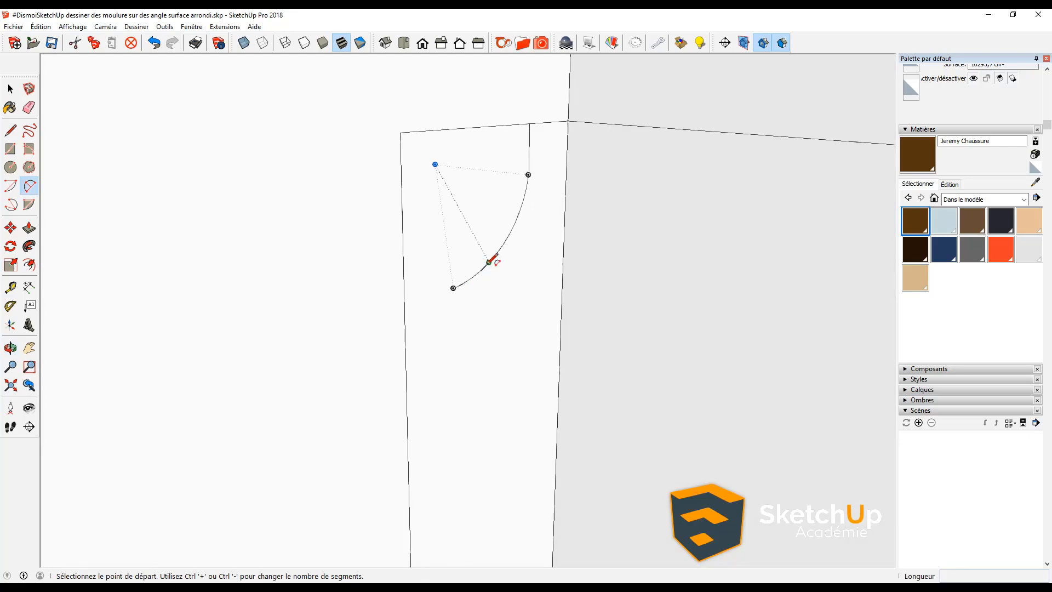
{"action": "left_click", "coordinate": [489, 262]}
{"action": "double_click", "coordinate": [448, 349]}
- Draw a vertical line from the lower arc's end to the floor and erase the surplus edges outside the baseboard profile
{"action": "scroll", "coordinate": [451, 343], "scroll_direction": "down", "scroll_amount": 3}
{"action": "key", "text": "l"}
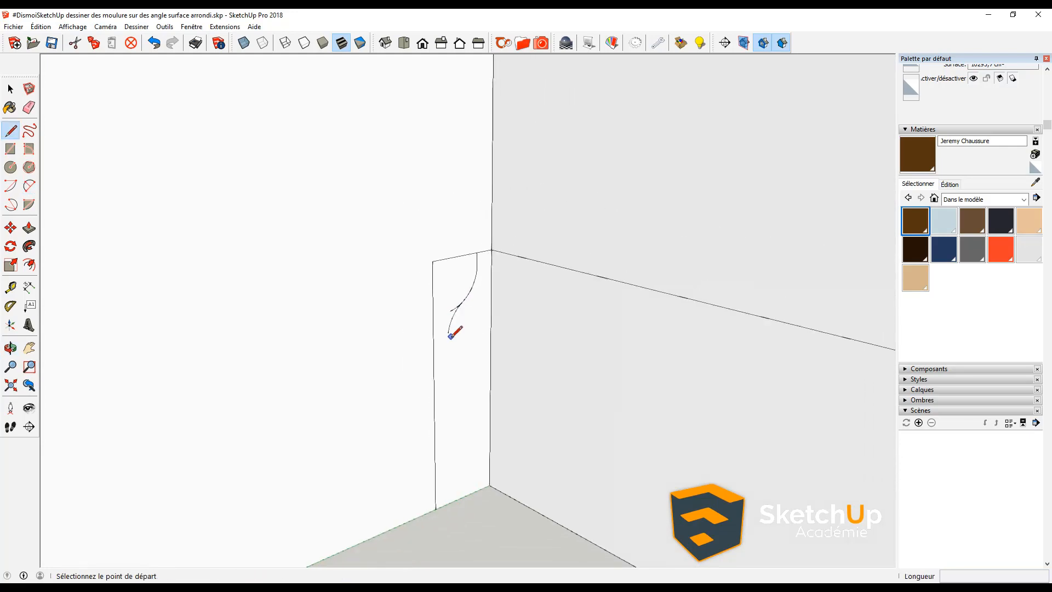
{"action": "left_click", "coordinate": [447, 333]}
{"action": "left_click", "coordinate": [449, 503]}
{"action": "key", "text": "e"}
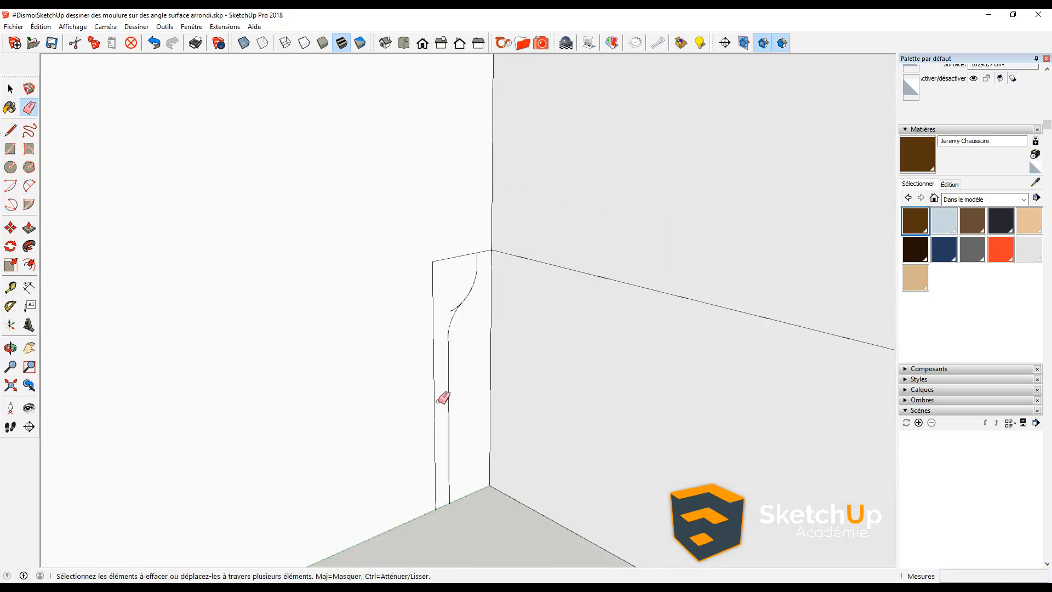
- Examine the panelled curved corner and the upper edges of the walls as far as the long wall's free end
{"action": "mouse_move", "coordinate": [446, 258]}
{"action": "middle_mouse_down"}
{"action": "mouse_move", "coordinate": [425, 301]}
{"action": "mouse_move", "coordinate": [479, 332]}
{"action": "mouse_move", "coordinate": [471, 348]}
{"action": "mouse_move", "coordinate": [386, 340]}
{"action": "mouse_move", "coordinate": [540, 414]}
{"action": "mouse_move", "coordinate": [493, 380]}
{"action": "mouse_move", "coordinate": [403, 356]}
{"action": "middle_mouse_up"}
{"action": "scroll", "coordinate": [405, 355], "scroll_direction": "down", "scroll_amount": 5}
{"action": "key", "text": "space"}
{"action": "scroll", "coordinate": [504, 354], "scroll_direction": "down", "scroll_amount": 2}
{"action": "scroll", "coordinate": [482, 350], "scroll_direction": "down", "scroll_amount": 3}
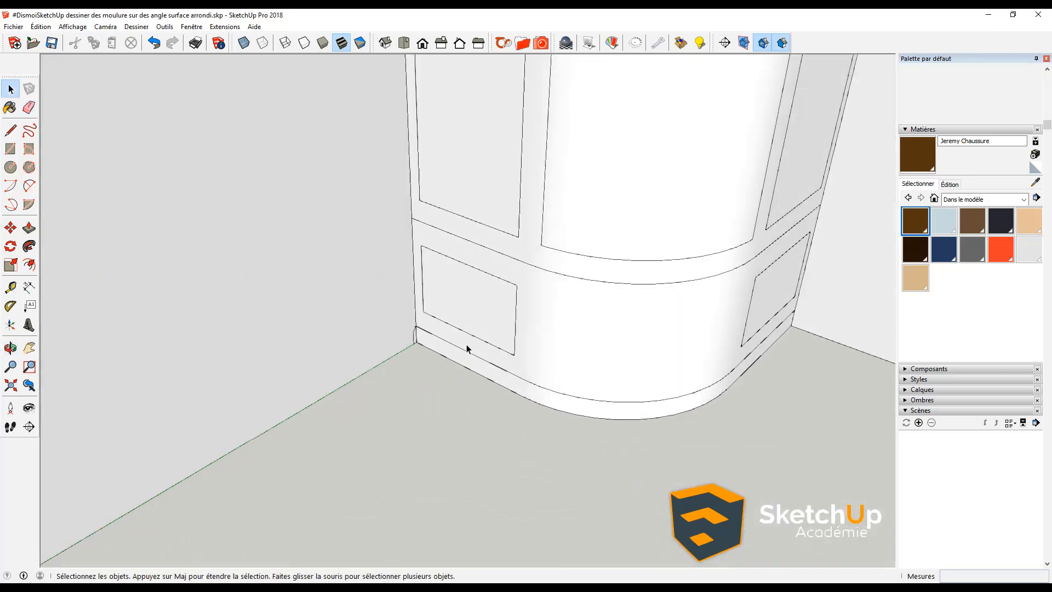
{"action": "middle_click_drag", "start_coordinate": [466, 345], "coordinate": [469, 369]}
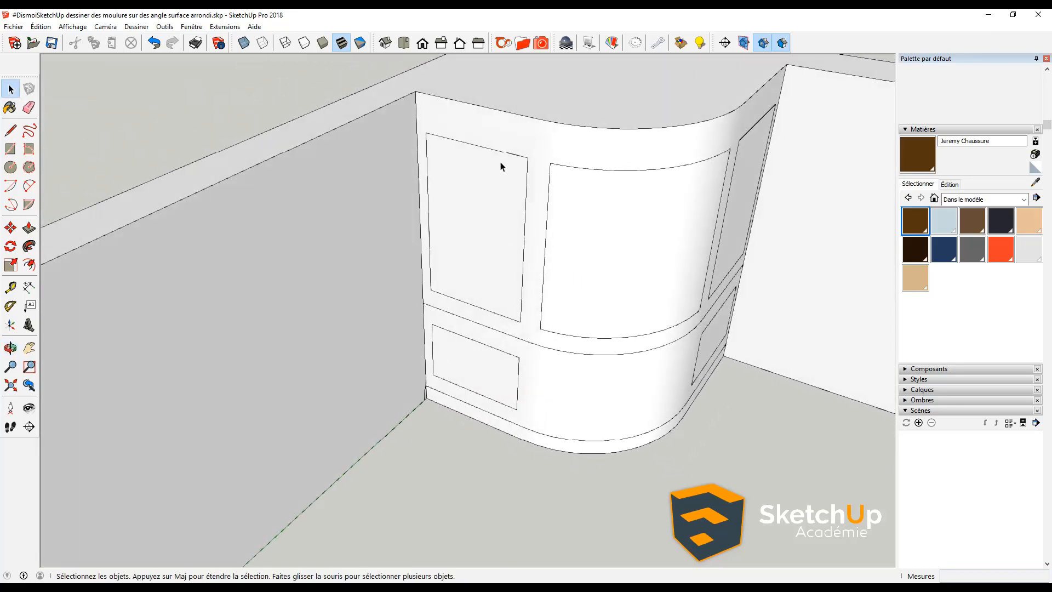
{"action": "middle_click_drag", "start_coordinate": [538, 235], "coordinate": [530, 206]}
{"action": "scroll", "coordinate": [417, 95], "scroll_direction": "up", "scroll_amount": 4}
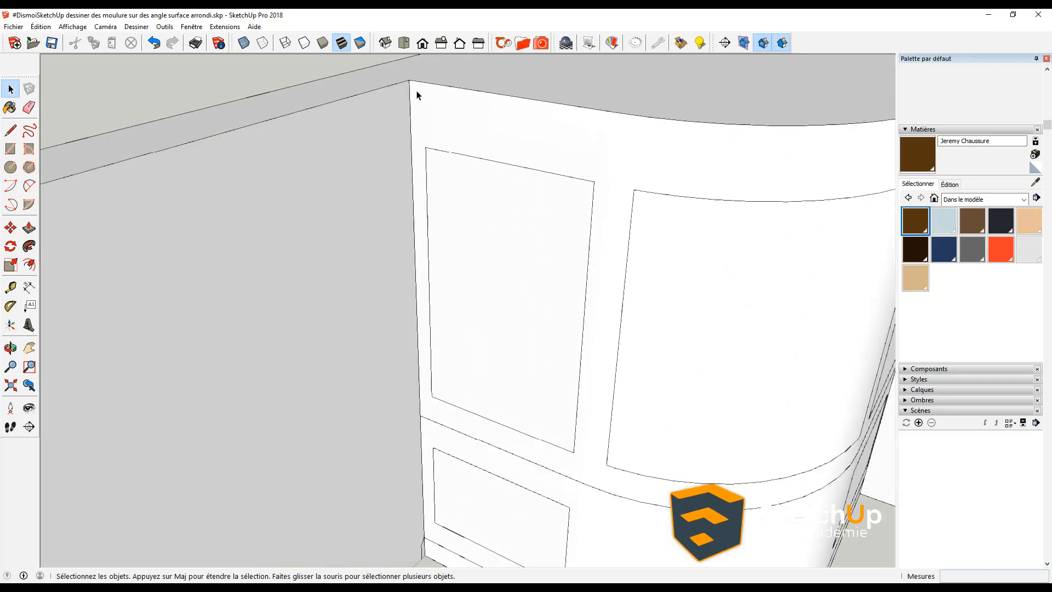
{"action": "middle_click_drag", "start_coordinate": [413, 94], "coordinate": [415, 118]}
{"action": "scroll", "coordinate": [416, 120], "scroll_direction": "down", "scroll_amount": 5}
{"action": "scroll", "coordinate": [459, 165], "scroll_direction": "down", "scroll_amount": 6}
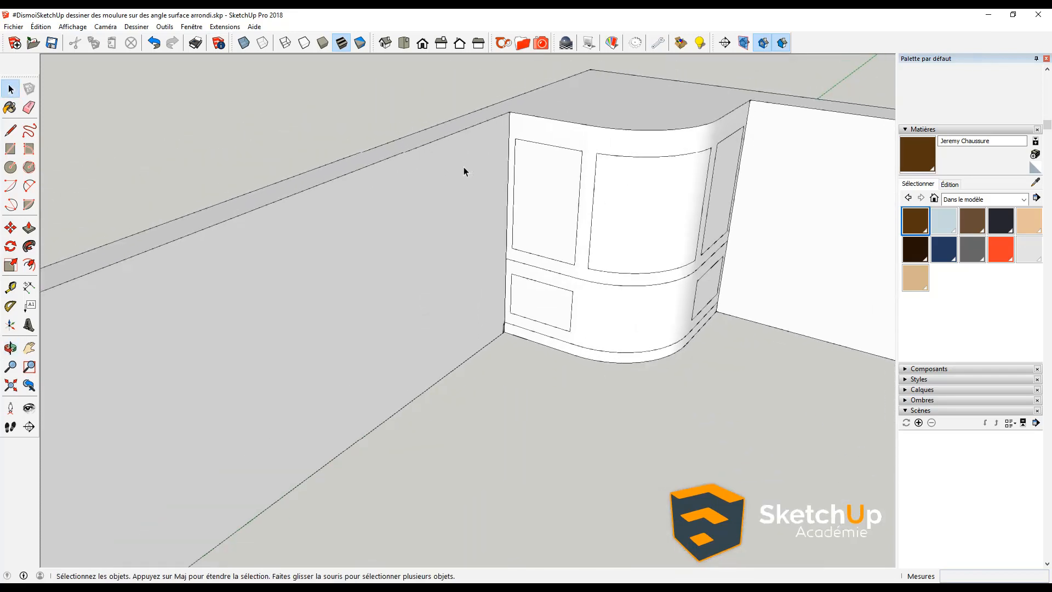
{"action": "middle_click_drag", "start_coordinate": [458, 188], "coordinate": [449, 215]}
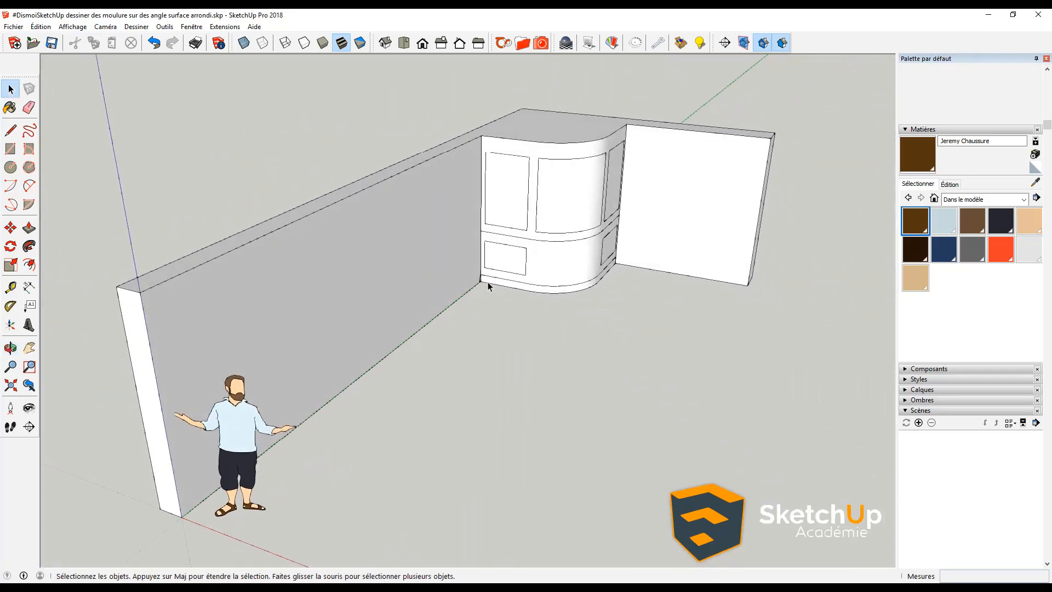
{"action": "middle_click_drag", "start_coordinate": [389, 229], "coordinate": [281, 228]}
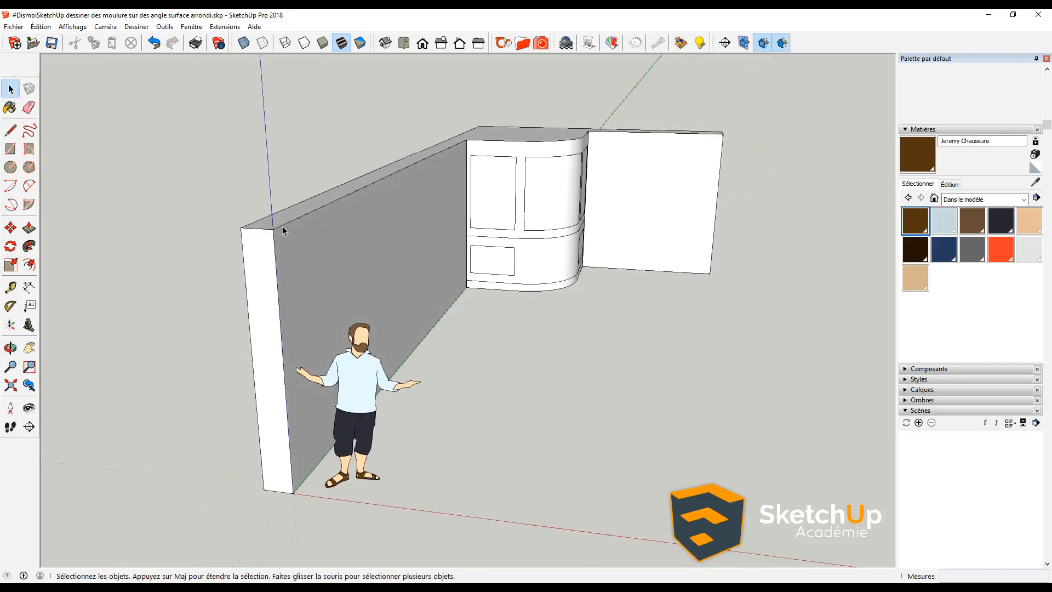
- Draw a vertical rectangle about 126.6 by 179.7 cm, perpendicular to the long wall, from its top edge near the free end
{"action": "scroll", "coordinate": [282, 229], "scroll_direction": "up", "scroll_amount": 4}
{"action": "key", "text": "r"}
{"action": "scroll", "coordinate": [270, 239], "scroll_direction": "up", "scroll_amount": 2}
{"action": "left_click", "coordinate": [276, 224]}
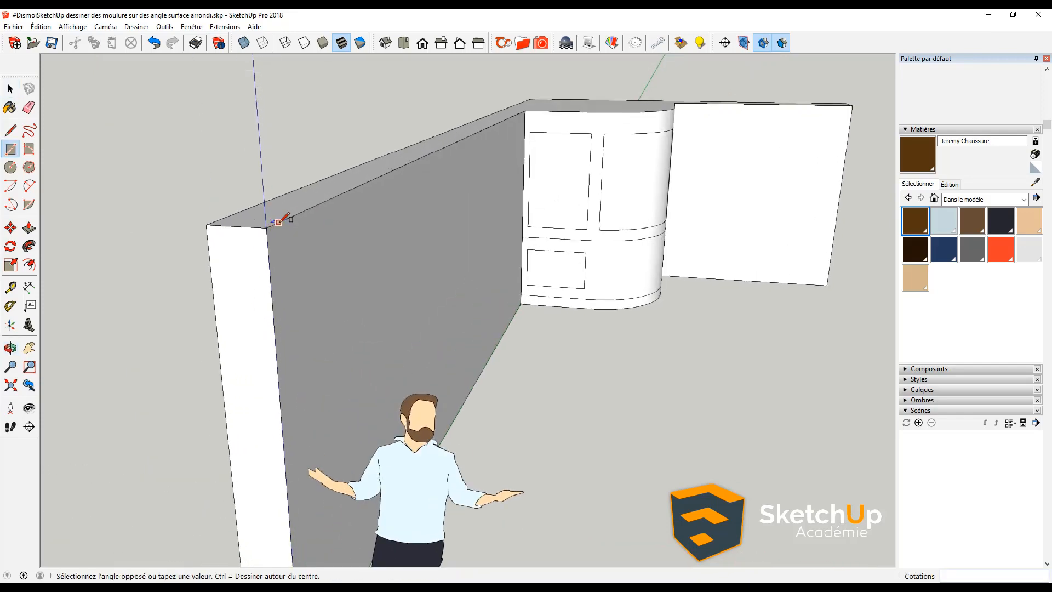
{"action": "middle_click_drag", "start_coordinate": [309, 257], "coordinate": [330, 254]}
{"action": "scroll", "coordinate": [331, 254], "scroll_direction": "down", "scroll_amount": 3}
{"action": "middle_click_drag", "start_coordinate": [374, 310], "coordinate": [494, 407]}
{"action": "left_click", "coordinate": [598, 476]}
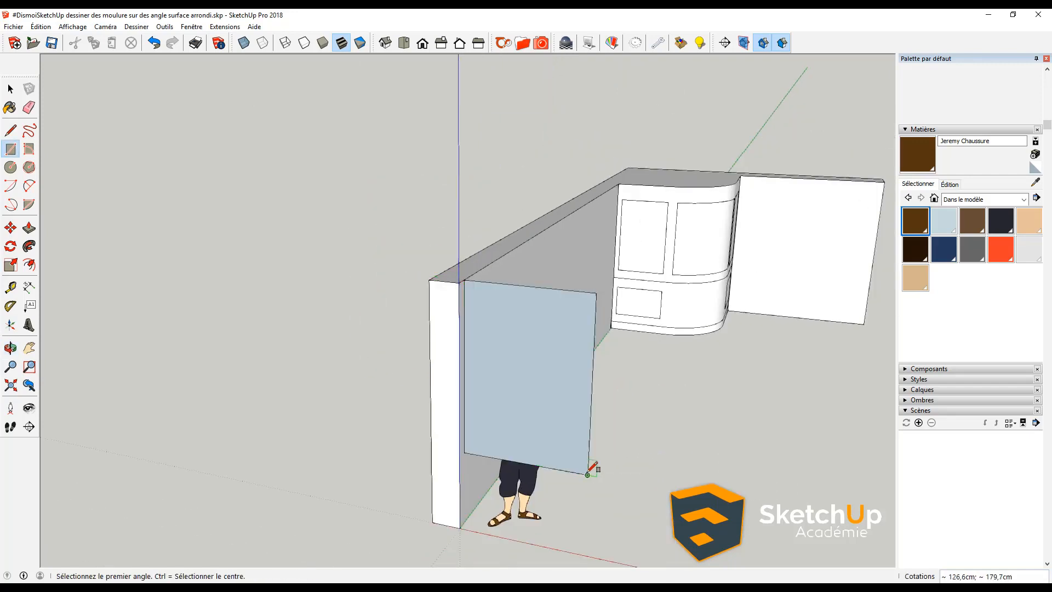
- Draw a square about 12.9 cm on each side in the large rectangle's upper corner next to the wall
{"action": "scroll", "coordinate": [490, 291], "scroll_direction": "up", "scroll_amount": 3}
{"action": "key", "text": "space"}
{"action": "scroll", "coordinate": [479, 279], "scroll_direction": "up", "scroll_amount": 2}
{"action": "key", "text": "r"}
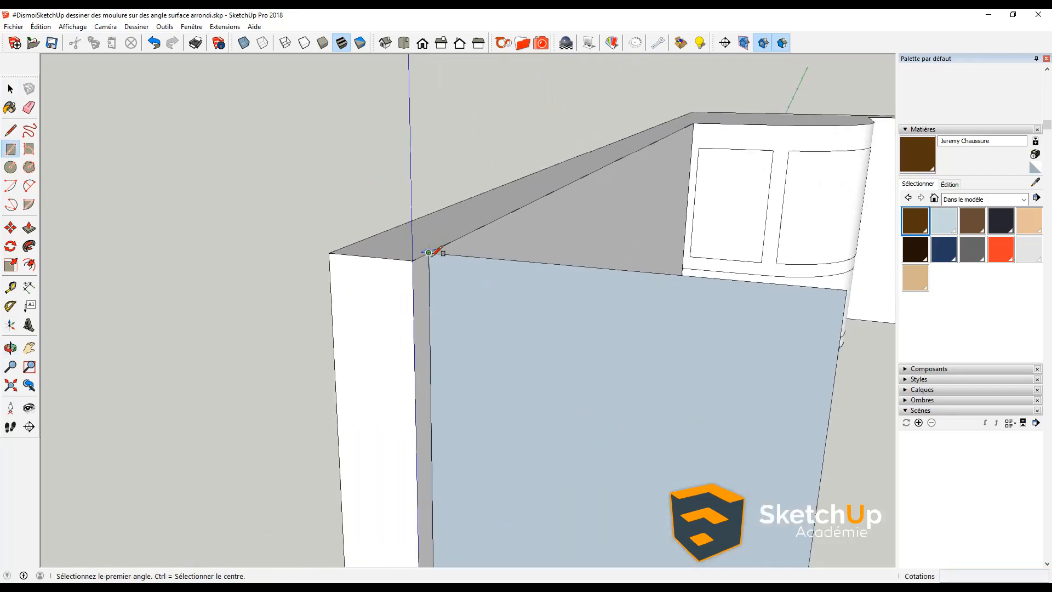
{"action": "left_click", "coordinate": [428, 253]}
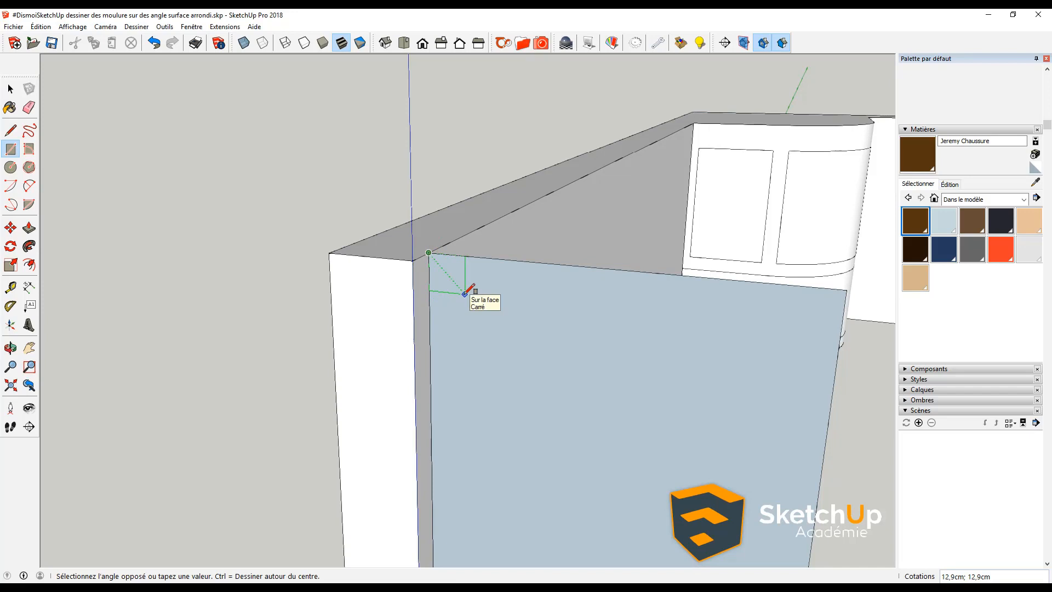
{"action": "left_click", "coordinate": [466, 293]}
{"action": "scroll", "coordinate": [444, 288], "scroll_direction": "up", "scroll_amount": 4}
{"action": "key", "text": "space"}
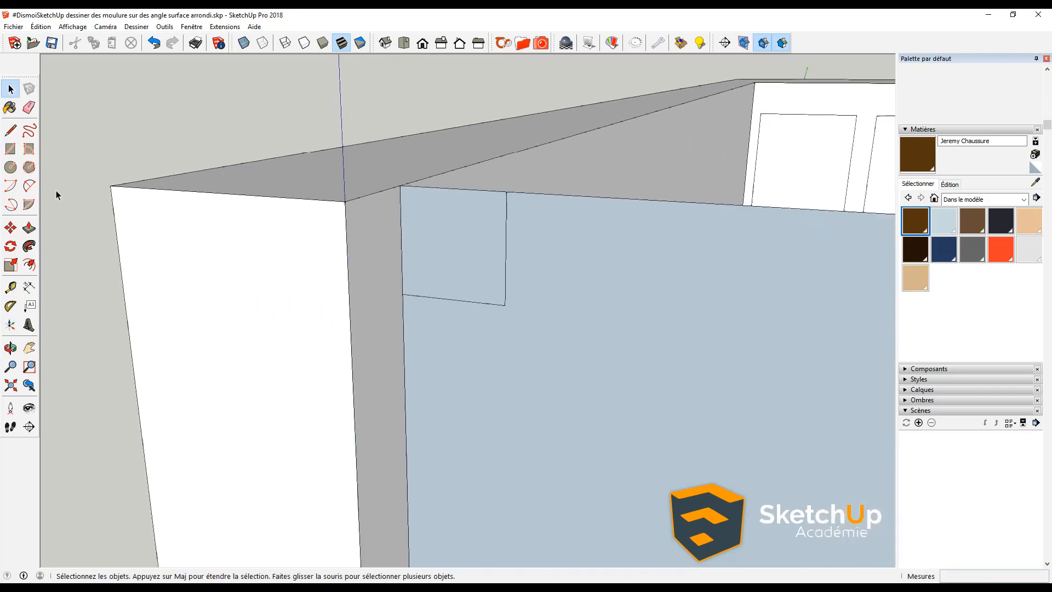
- Try to draw a short vertical line up from the square's lower edge beside the wall
{"action": "key", "text": "l"}
{"action": "left_click", "coordinate": [411, 295]}
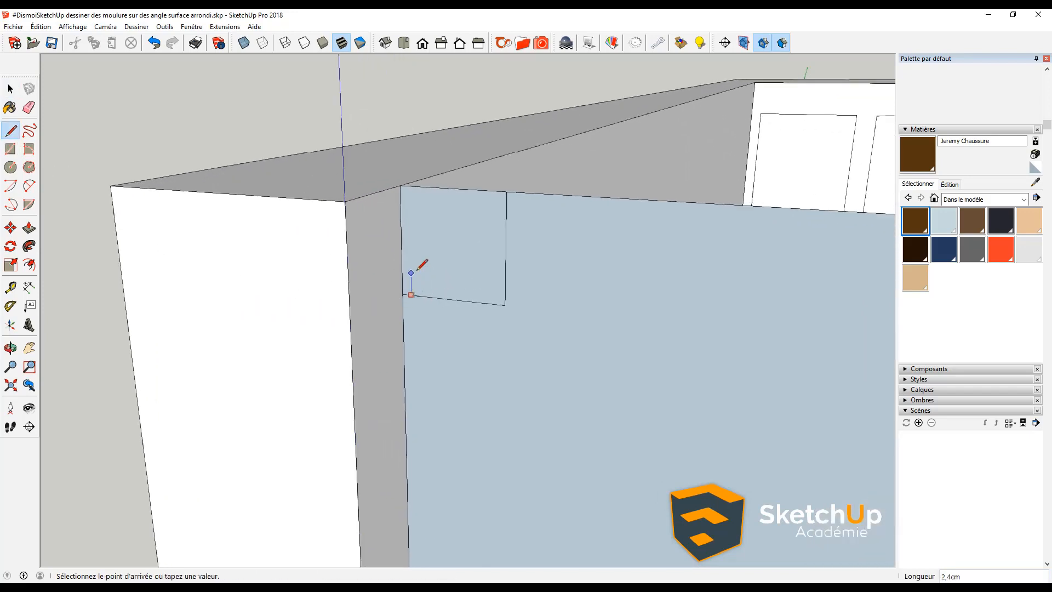
{"action": "left_click", "coordinate": [411, 281]}
{"action": "key", "text": "Escape"}
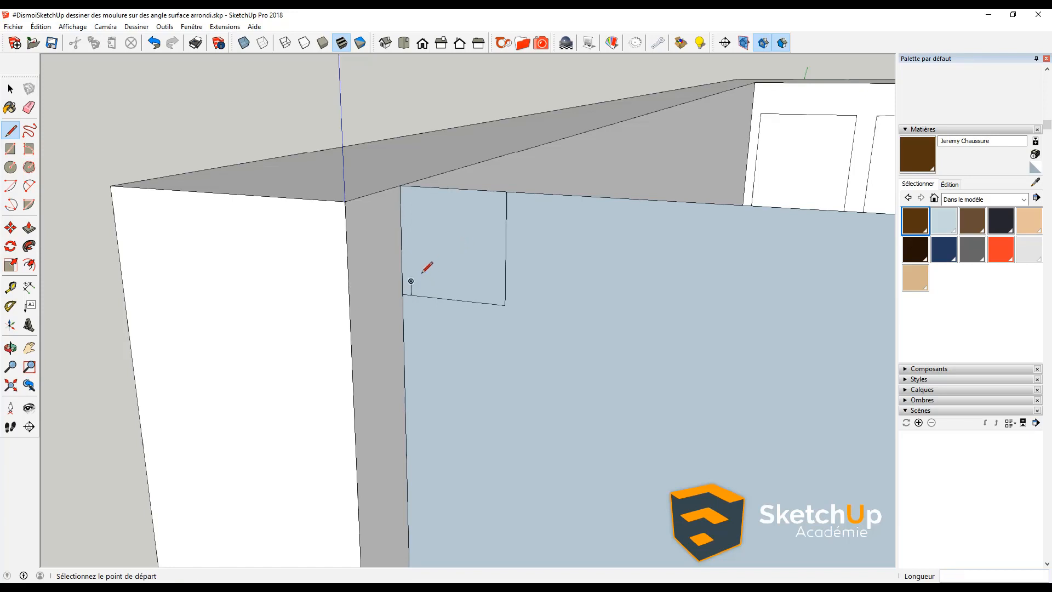
{"action": "key", "text": "e"}
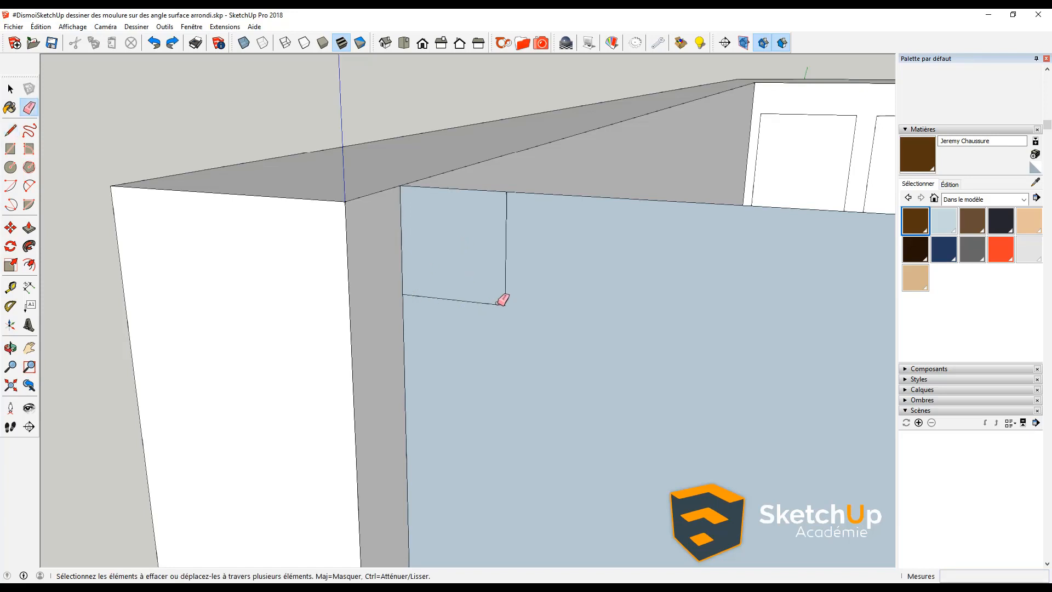
- Draw a smaller rectangle from the square's lower outer corner inward, and a quarter-circle arc centred on its corner nearest the wall top
{"action": "key", "text": "r"}
{"action": "left_click", "coordinate": [505, 304]}
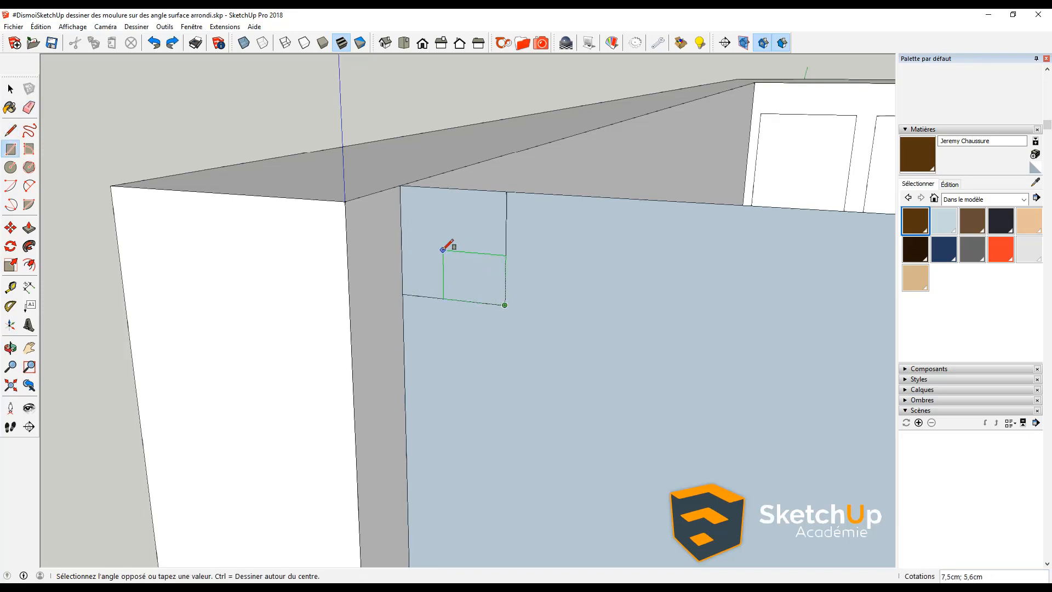
{"action": "left_click", "coordinate": [425, 210]}
{"action": "left_click", "coordinate": [11, 186]}
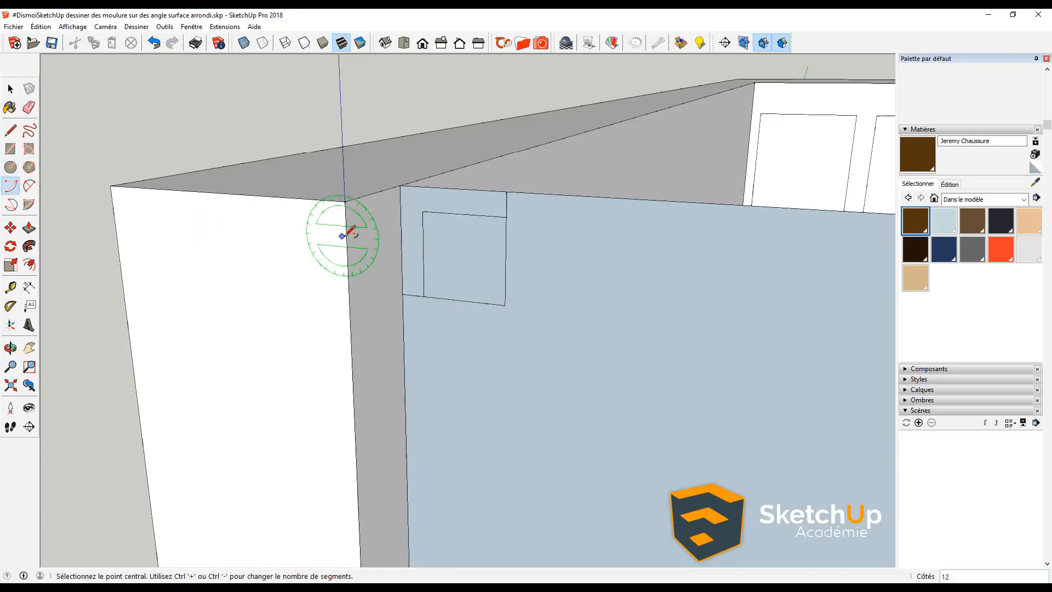
{"action": "left_click", "coordinate": [422, 212]}
{"action": "left_click", "coordinate": [424, 285]}
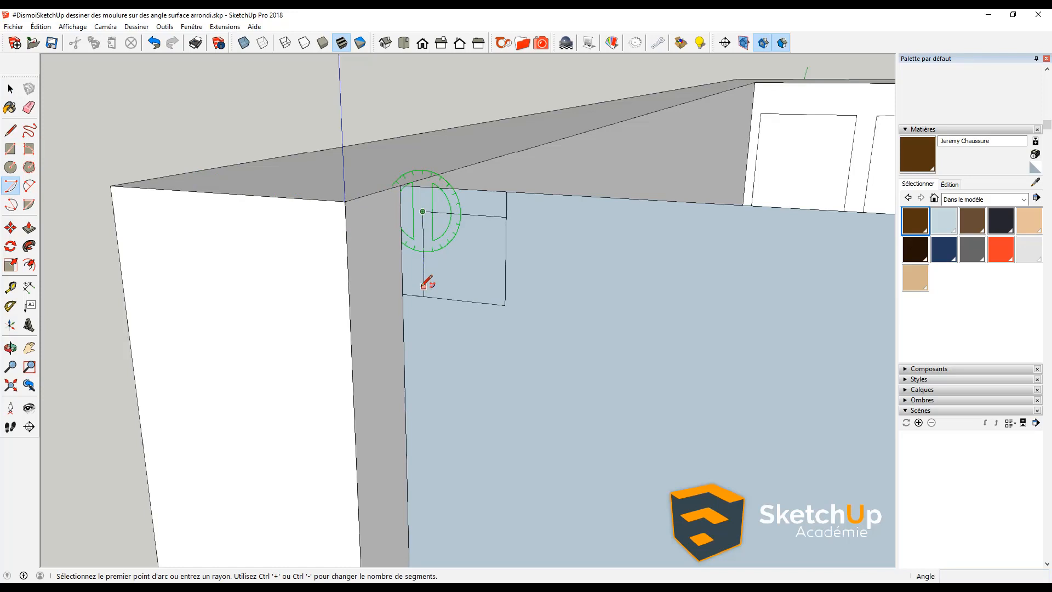
{"action": "left_click", "coordinate": [496, 217]}
- Erase the surplus construction edges around the cornice profile and the large support rectangle
{"action": "key", "text": "e"}
{"action": "left_click", "coordinate": [504, 238]}
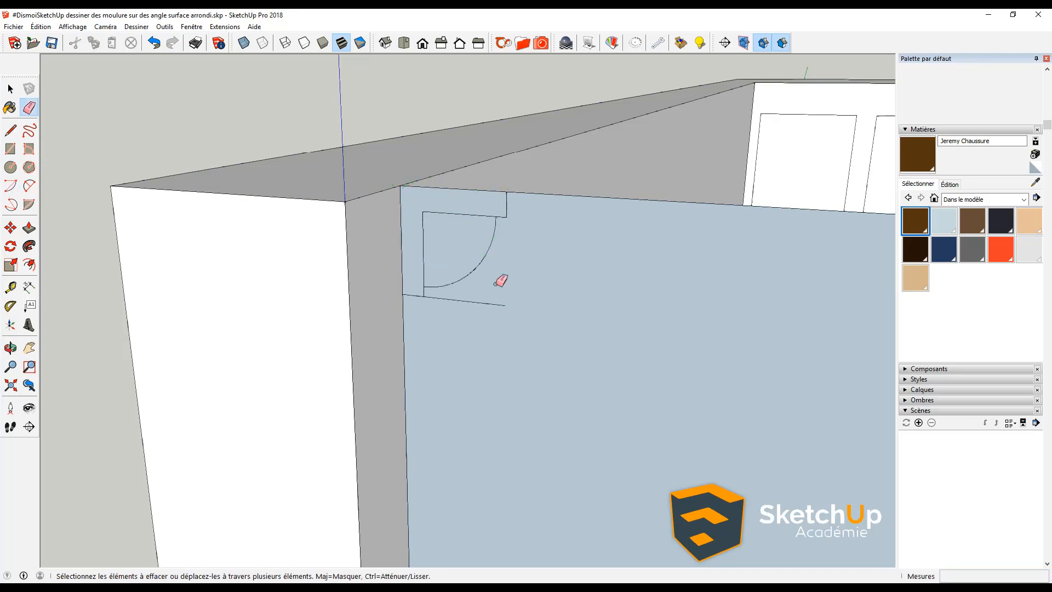
{"action": "mouse_move", "coordinate": [433, 239]}
{"action": "left_mouse_down"}
{"action": "mouse_move", "coordinate": [430, 204]}
{"action": "mouse_move", "coordinate": [484, 307]}
{"action": "left_mouse_up"}
{"action": "scroll", "coordinate": [480, 271], "scroll_direction": "down", "scroll_amount": 3}
{"action": "mouse_move", "coordinate": [449, 228]}
{"action": "middle_mouse_down"}
{"action": "mouse_move", "coordinate": [470, 286]}
{"action": "mouse_move", "coordinate": [506, 212]}
{"action": "mouse_move", "coordinate": [472, 298]}
{"action": "mouse_move", "coordinate": [620, 235]}
{"action": "mouse_move", "coordinate": [555, 242]}
{"action": "middle_mouse_up"}
{"action": "key", "text": "e"}
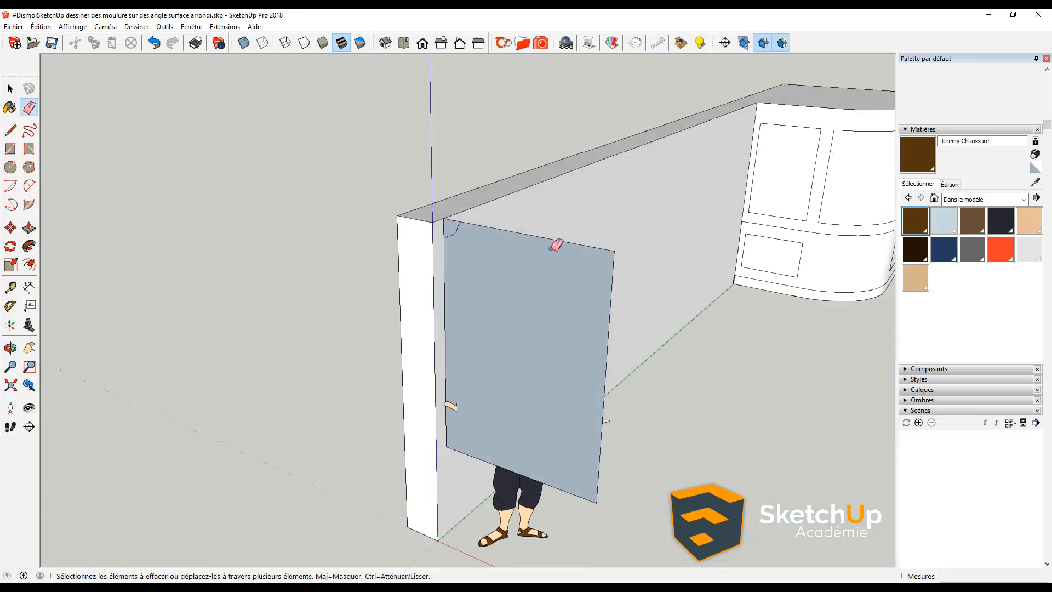
{"action": "key", "text": "Delete"}
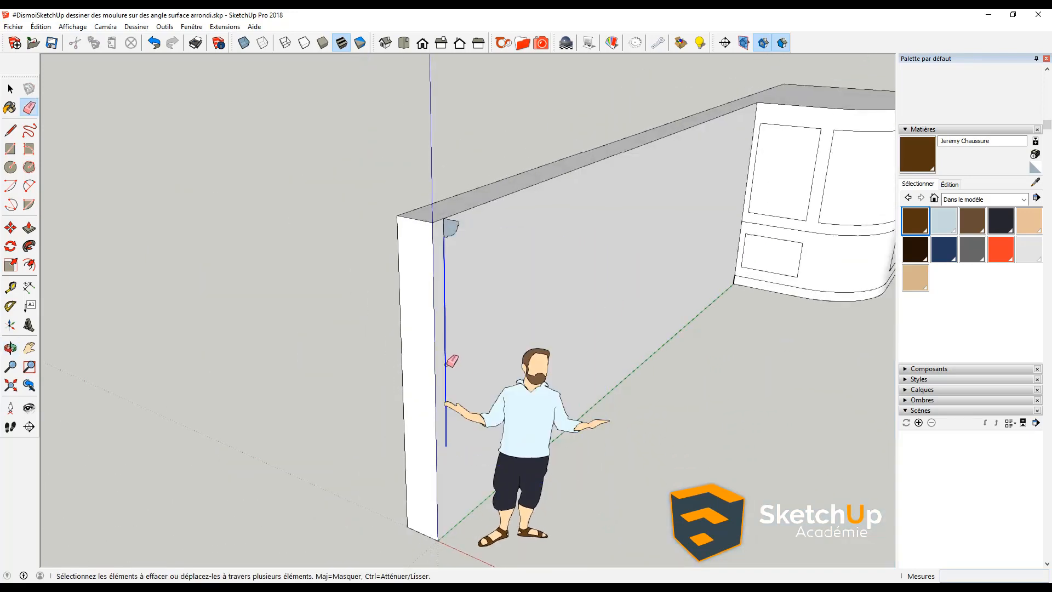
{"action": "middle_click_drag", "start_coordinate": [454, 363], "coordinate": [640, 284]}
{"action": "scroll", "coordinate": [601, 306], "scroll_direction": "up", "scroll_amount": 6}
{"action": "key", "text": "r"}
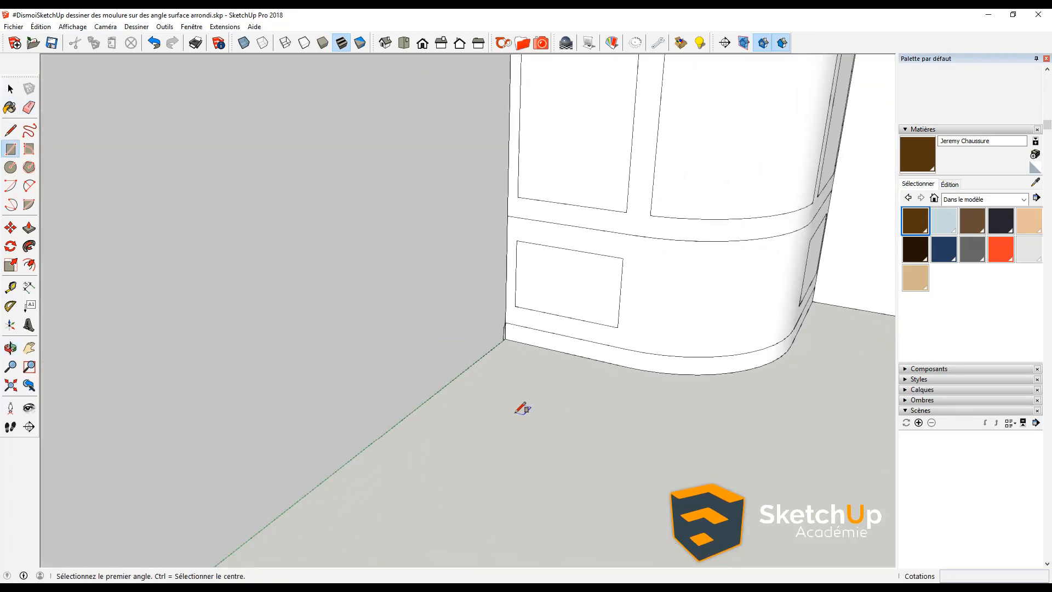
{"action": "middle_click_drag", "start_coordinate": [514, 402], "coordinate": [428, 474]}
{"action": "left_click", "coordinate": [435, 436]}
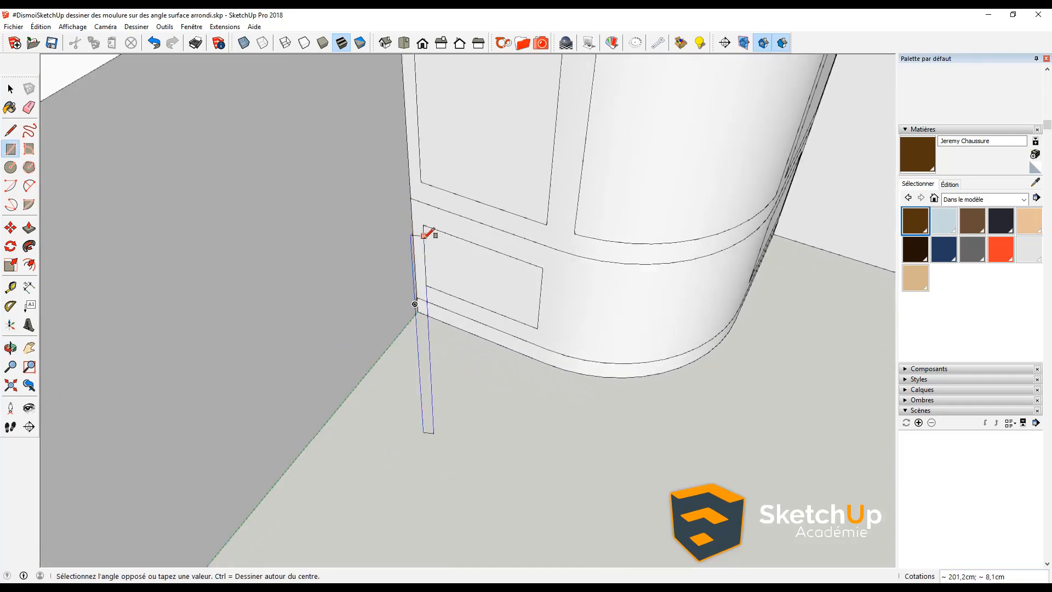
{"action": "key", "text": "space"}
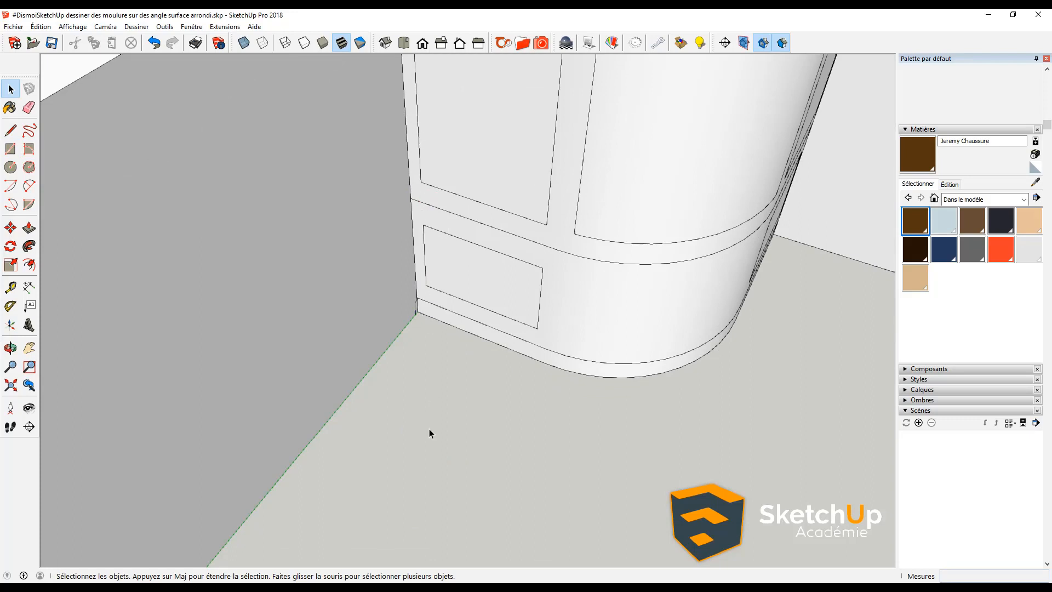
- Draw a small rectangle flat on the floor in front of the corner between the plain wall and the panelled wall
{"action": "key", "text": "r"}
{"action": "left_click", "coordinate": [452, 425]}
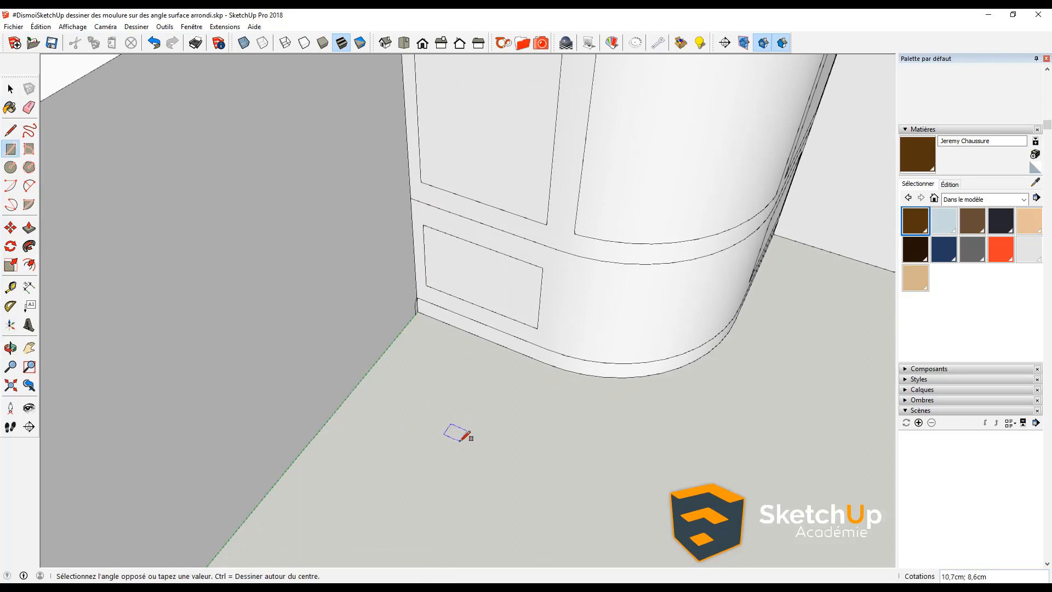
{"action": "scroll", "coordinate": [461, 438], "scroll_direction": "up", "scroll_amount": 1}
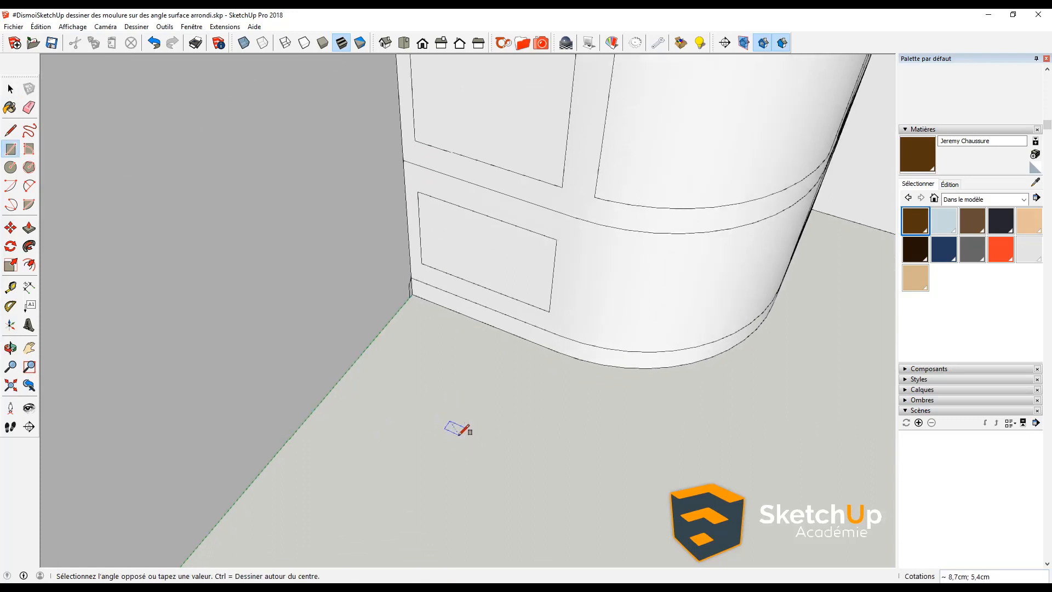
{"action": "scroll", "coordinate": [463, 436], "scroll_direction": "up", "scroll_amount": 2}
{"action": "scroll", "coordinate": [467, 431], "scroll_direction": "down", "scroll_amount": 2}
{"action": "left_click", "coordinate": [475, 436]}
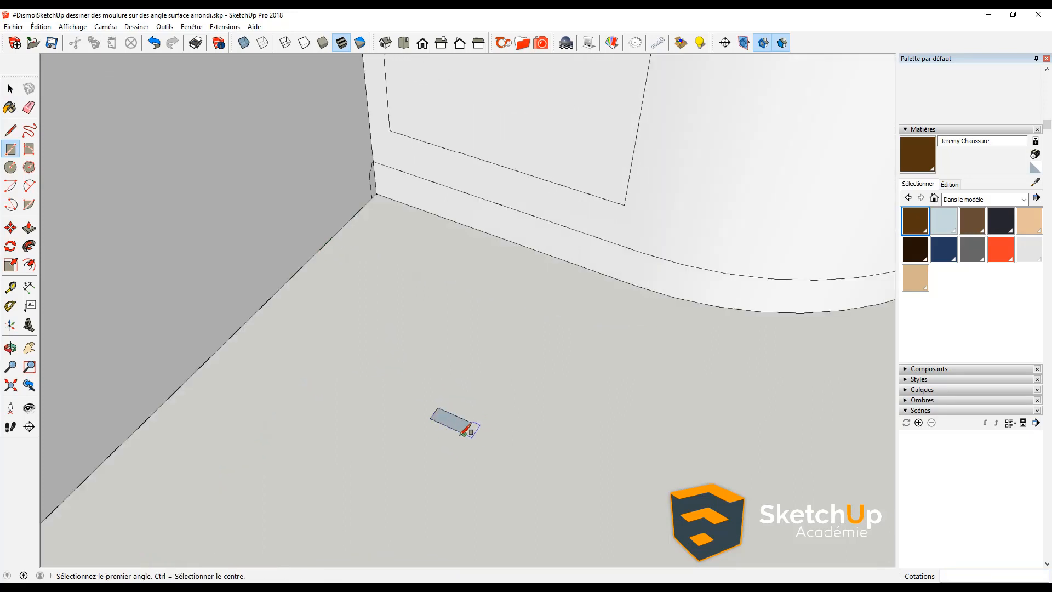
{"action": "key", "text": "space"}
- Draw a short line into the floor rectangle from its long outer edge, near the end closest to the plain wall
{"action": "scroll", "coordinate": [449, 423], "scroll_direction": "up", "scroll_amount": 4}
{"action": "key", "text": "l"}
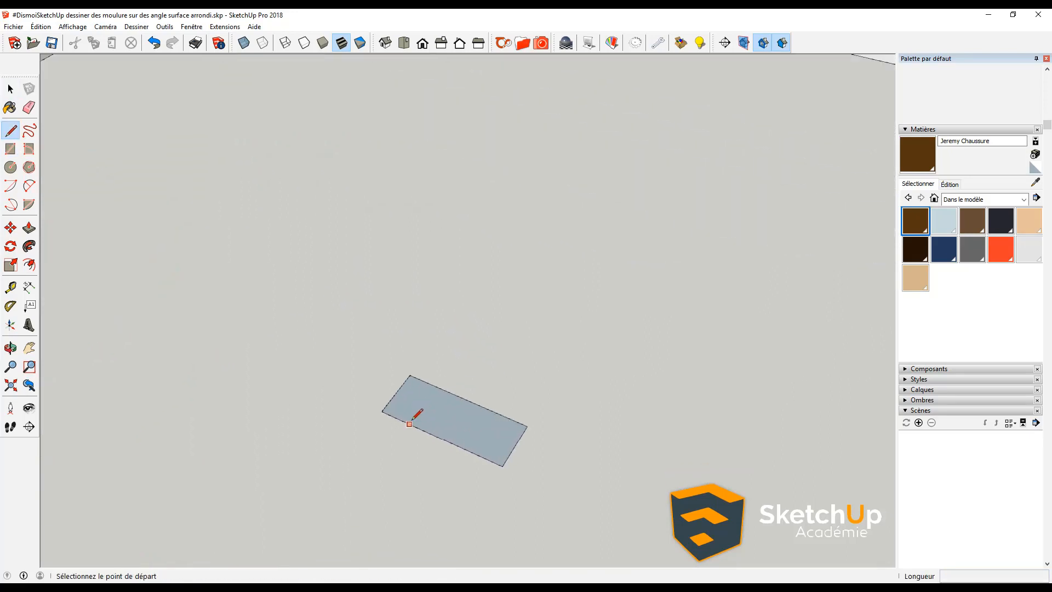
{"action": "left_click", "coordinate": [402, 419]}
{"action": "scroll", "coordinate": [421, 416], "scroll_direction": "up", "scroll_amount": 1}
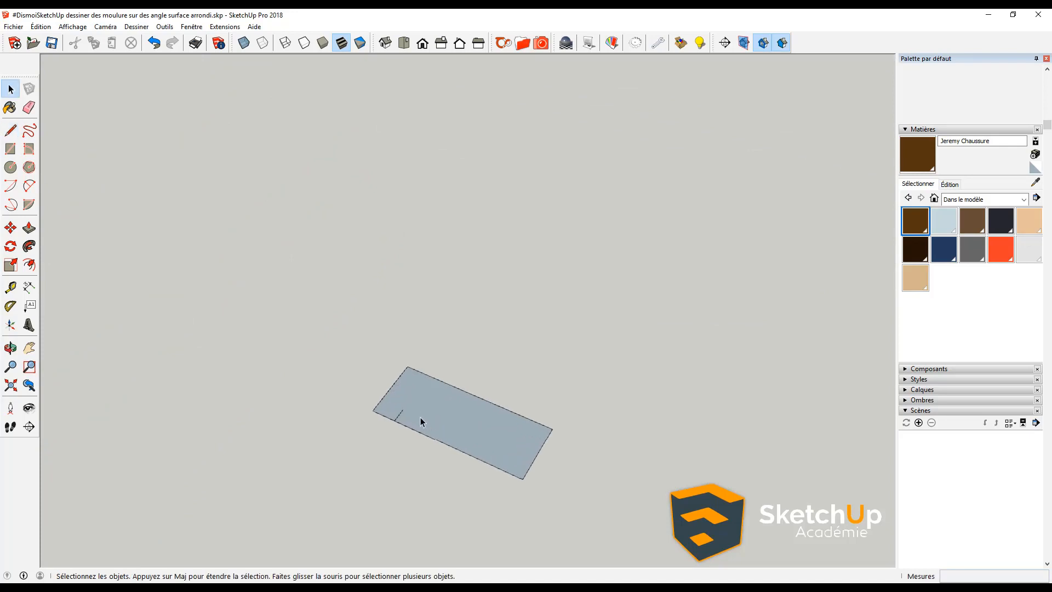
- Try to draw an arc from the short line's inner end along the rectangle
{"action": "key", "text": "a"}
{"action": "left_click", "coordinate": [407, 410]}
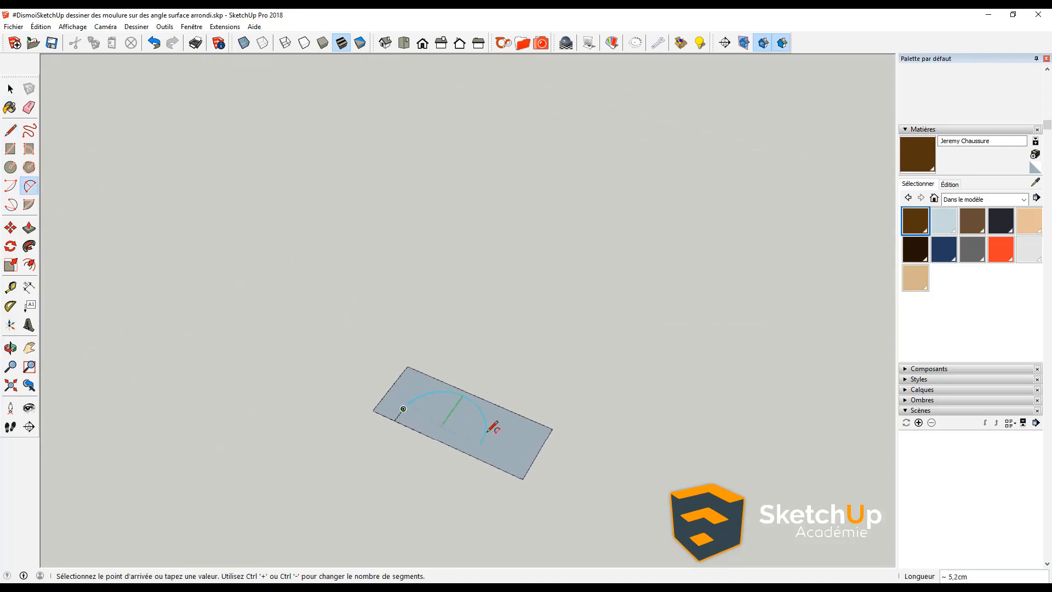
{"action": "left_click", "coordinate": [490, 433]}
{"action": "left_click", "coordinate": [444, 403]}
{"action": "middle_click_drag", "start_coordinate": [532, 433], "coordinate": [520, 387]}
{"action": "key", "text": "ctrl+z"}
- Draw a small arc from the short line's inner end and continue it with a longer tangent arc toward the rectangle's far end
{"action": "scroll", "coordinate": [402, 413], "scroll_direction": "up", "scroll_amount": 2}
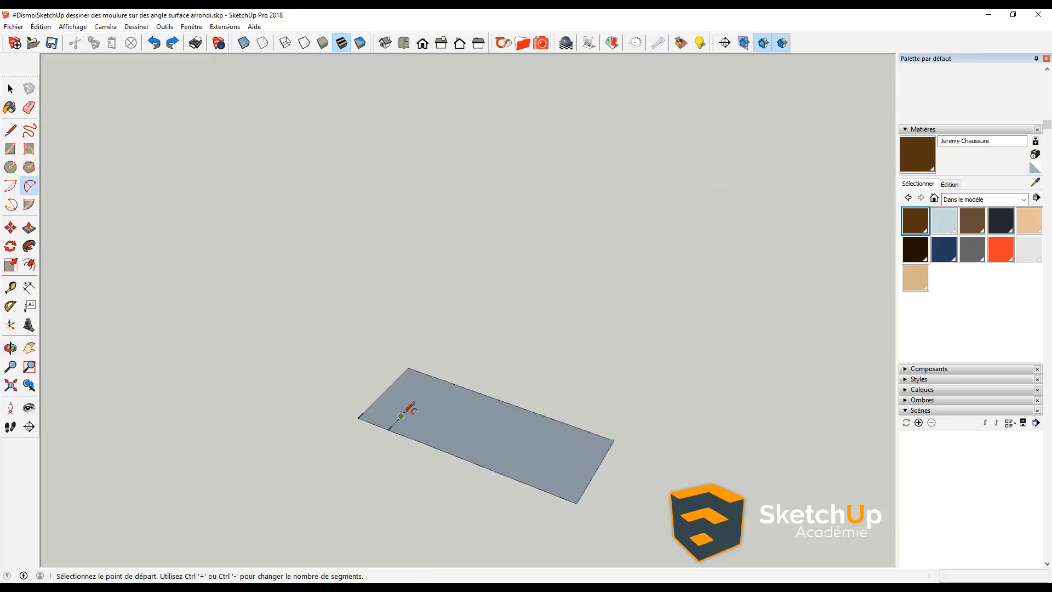
{"action": "left_click", "coordinate": [401, 416]}
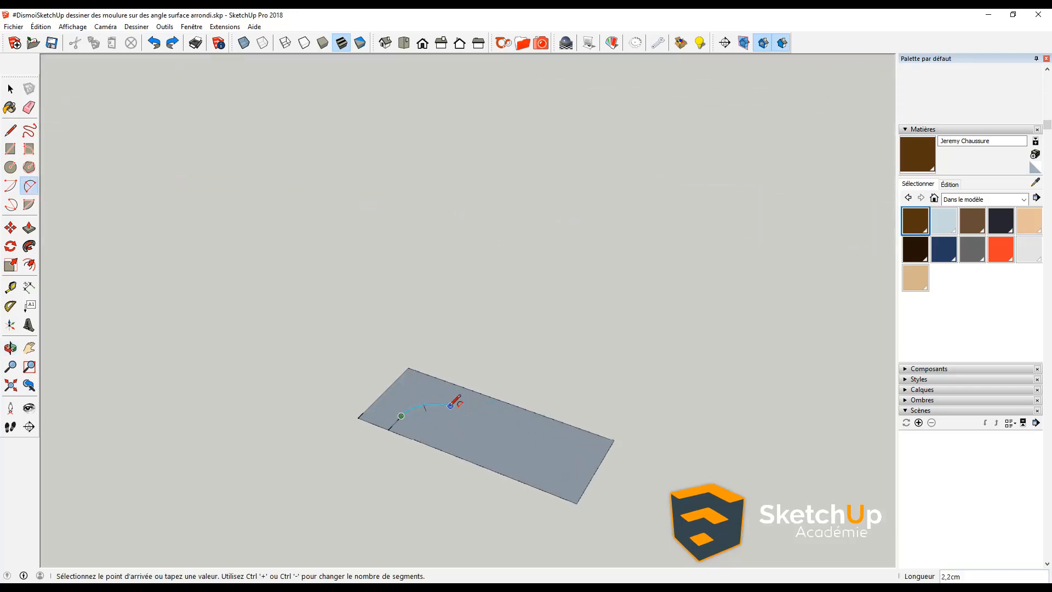
{"action": "left_click", "coordinate": [434, 413]}
{"action": "left_click", "coordinate": [436, 408]}
{"action": "double_click", "coordinate": [552, 438]}
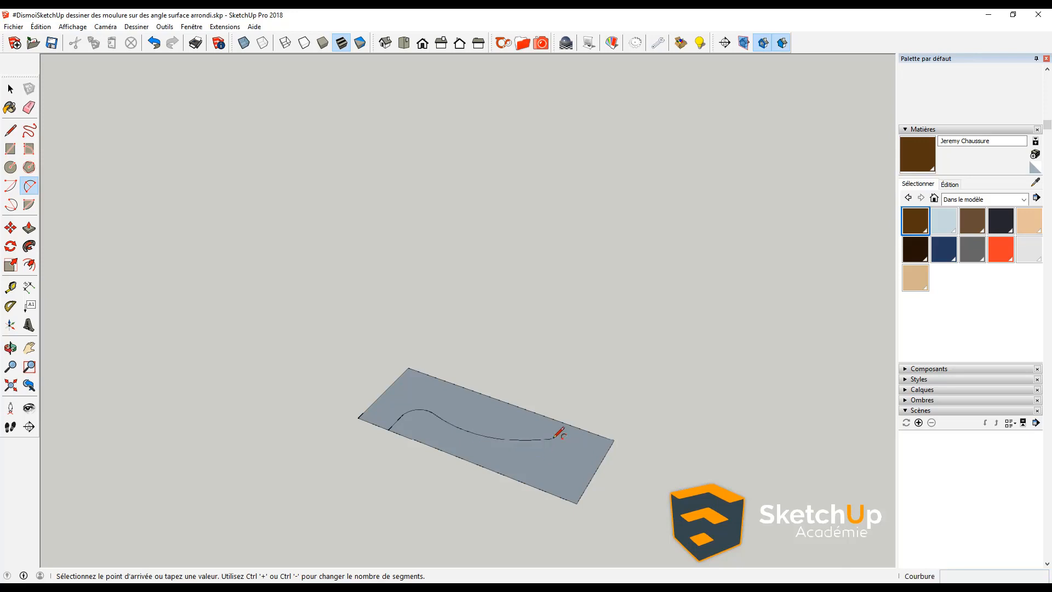
{"action": "key", "text": "Escape"}
- Draw a stepped line from the end of the long arc to the rectangle's inner long edge, near its far corner
{"action": "scroll", "coordinate": [551, 438], "scroll_direction": "up", "scroll_amount": 2}
{"action": "key", "text": "l"}
{"action": "left_click", "coordinate": [551, 437]}
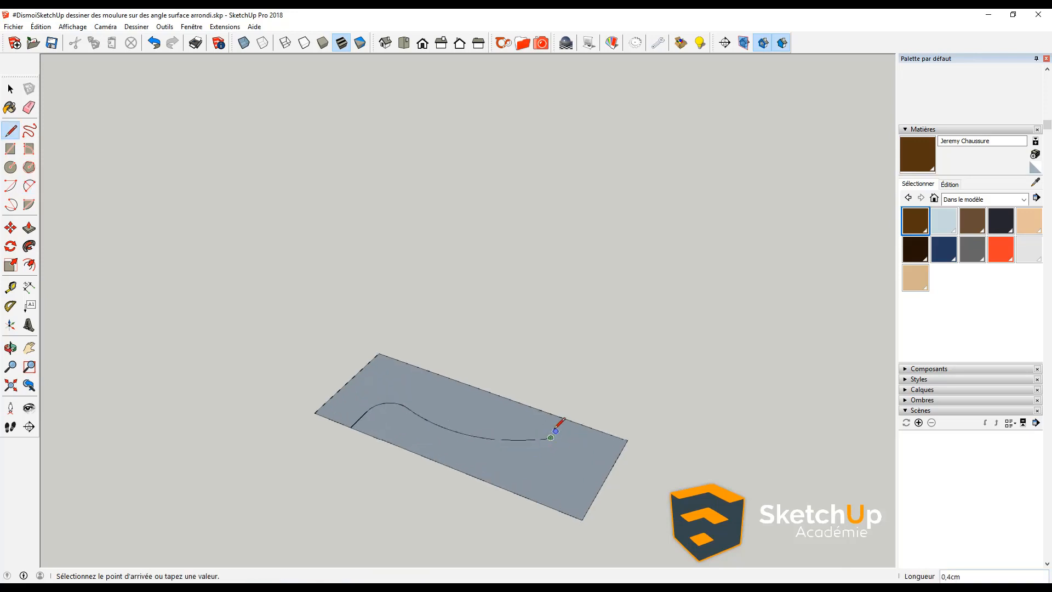
{"action": "left_click", "coordinate": [583, 438]}
{"action": "left_click", "coordinate": [616, 436]}
{"action": "key", "text": "space"}
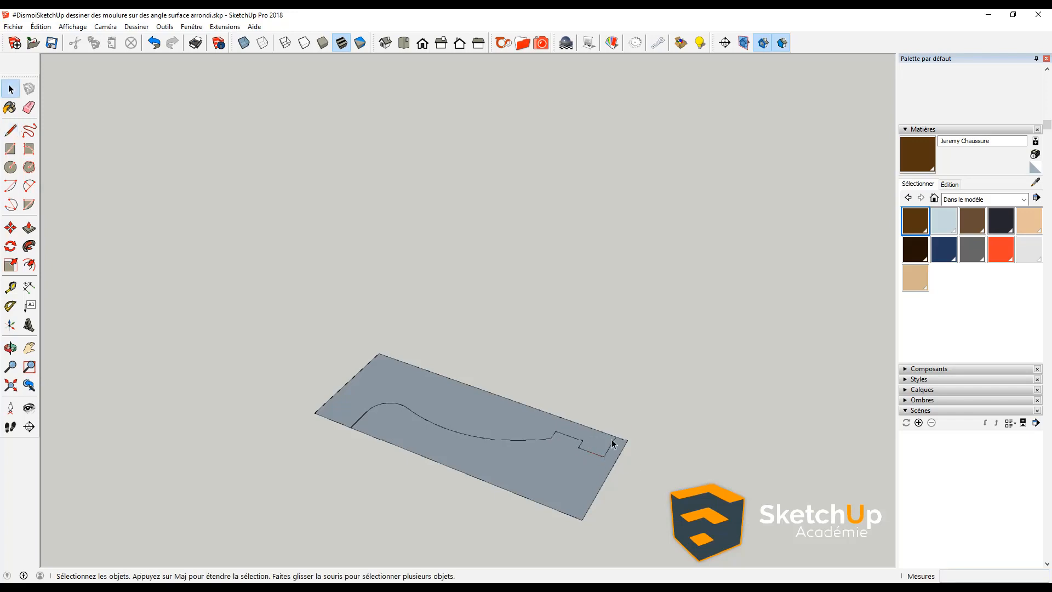
- Erase the surplus rectangle edges outside the curved outline, leaving only the frame moulding profile
{"action": "scroll", "coordinate": [610, 445], "scroll_direction": "down", "scroll_amount": 2}
{"action": "key", "text": "e"}
{"action": "left_click_drag", "start_coordinate": [608, 460], "coordinate": [620, 437]}
{"action": "left_click_drag", "start_coordinate": [543, 466], "coordinate": [538, 475]}
{"action": "scroll", "coordinate": [493, 427], "scroll_direction": "down", "scroll_amount": 3}
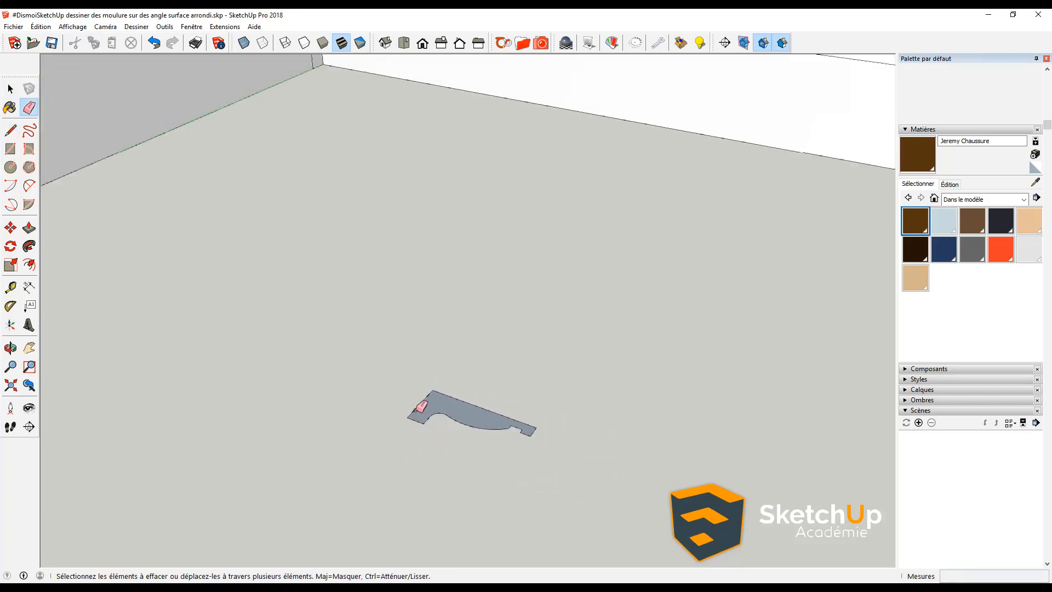
{"action": "key", "text": "space"}
- Copy the floor profile by its back corner onto the side edge of the lower panel frame nearest the plain wall
{"action": "scroll", "coordinate": [462, 410], "scroll_direction": "down", "scroll_amount": 2}
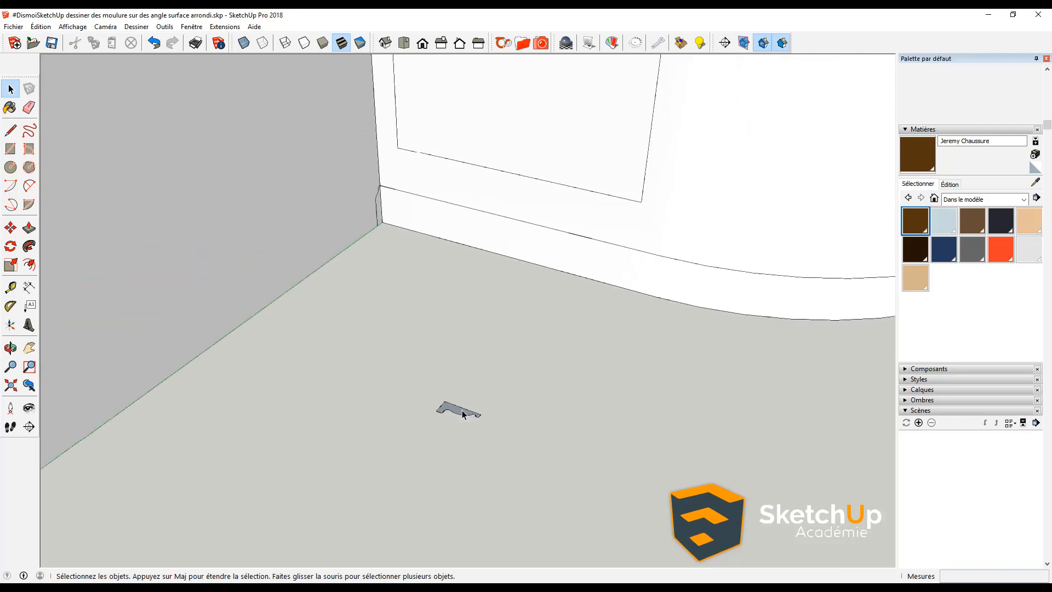
{"action": "left_click", "coordinate": [462, 411]}
{"action": "key", "text": "m"}
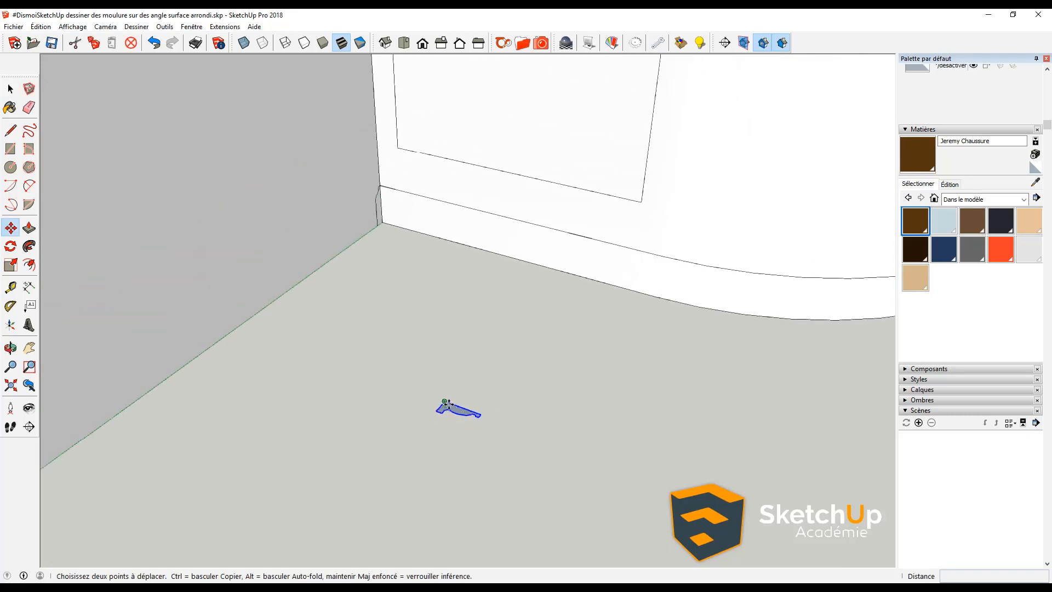
{"action": "left_click", "coordinate": [446, 402]}
{"action": "key", "text": "ctrl"}
{"action": "scroll", "coordinate": [446, 403], "scroll_direction": "down", "scroll_amount": 3}
{"action": "left_click", "coordinate": [420, 226]}
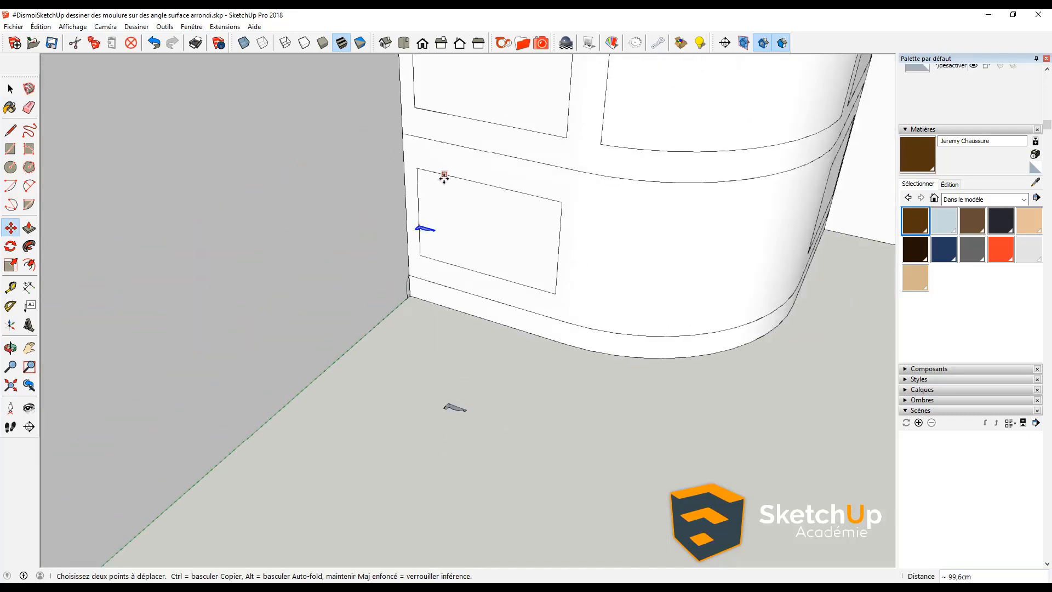
- Copy the profile from the lower frame about 114 cm straight up onto the side edge of the upper panel frame
{"action": "scroll", "coordinate": [417, 370], "scroll_direction": "up", "scroll_amount": 3}
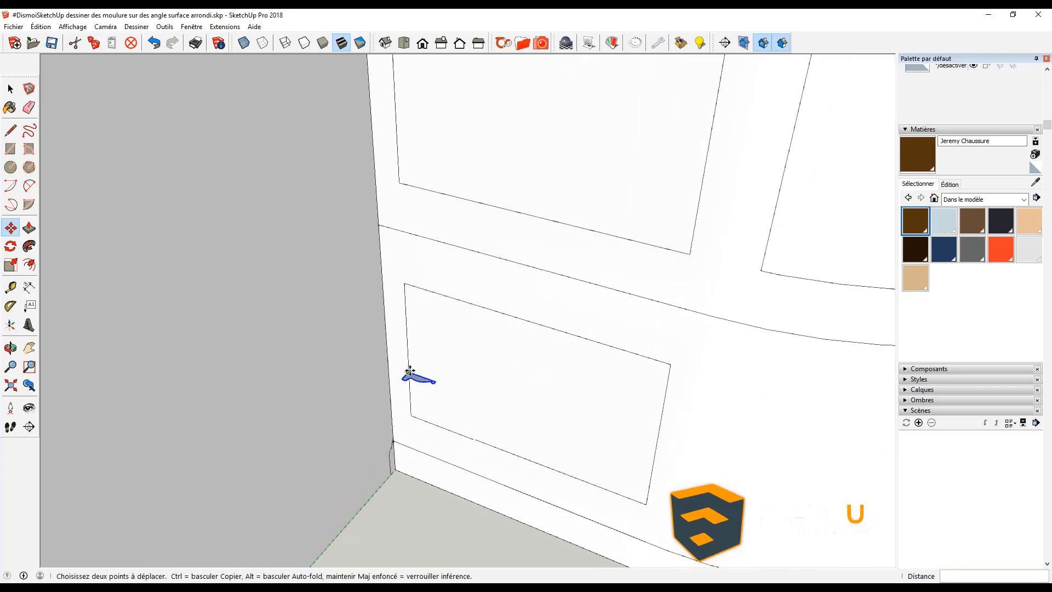
{"action": "scroll", "coordinate": [409, 372], "scroll_direction": "down", "scroll_amount": 3}
{"action": "left_click", "coordinate": [418, 382]}
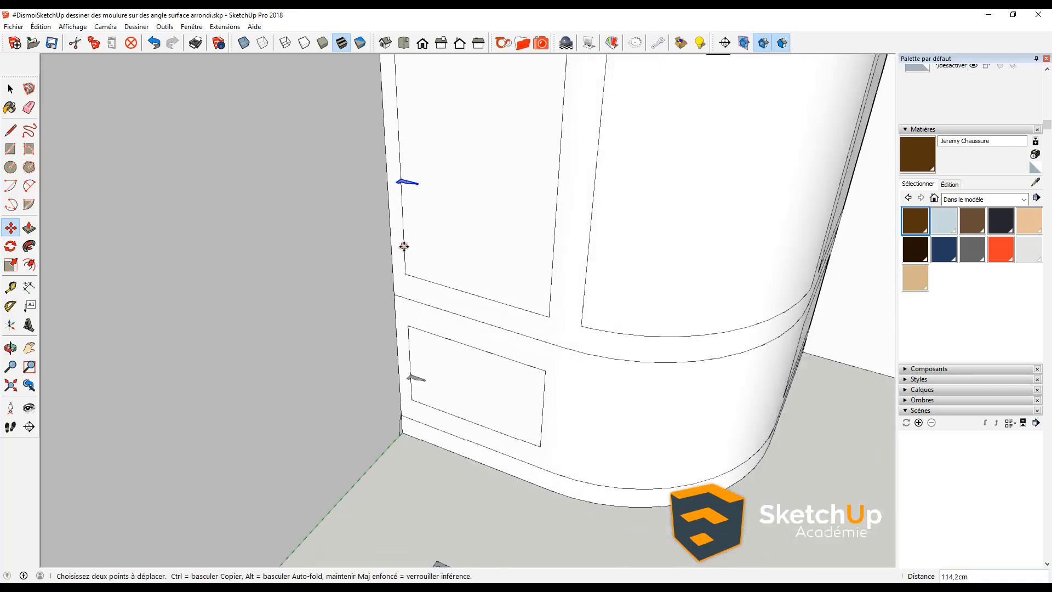
{"action": "middle_click_drag", "start_coordinate": [404, 246], "coordinate": [401, 302], "text": "shift"}
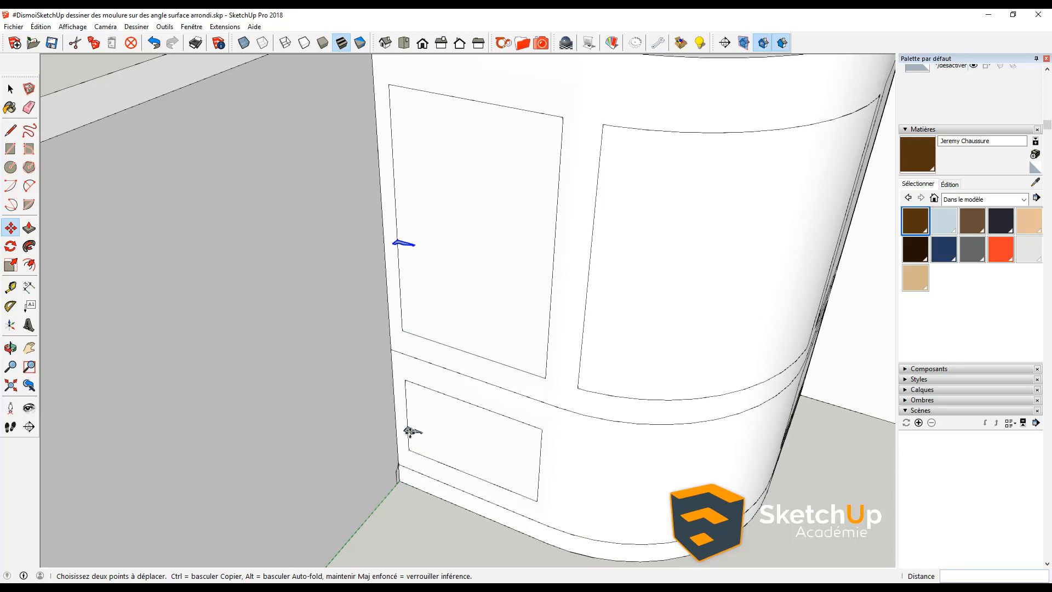
{"action": "middle_click_drag", "start_coordinate": [420, 416], "coordinate": [401, 258]}
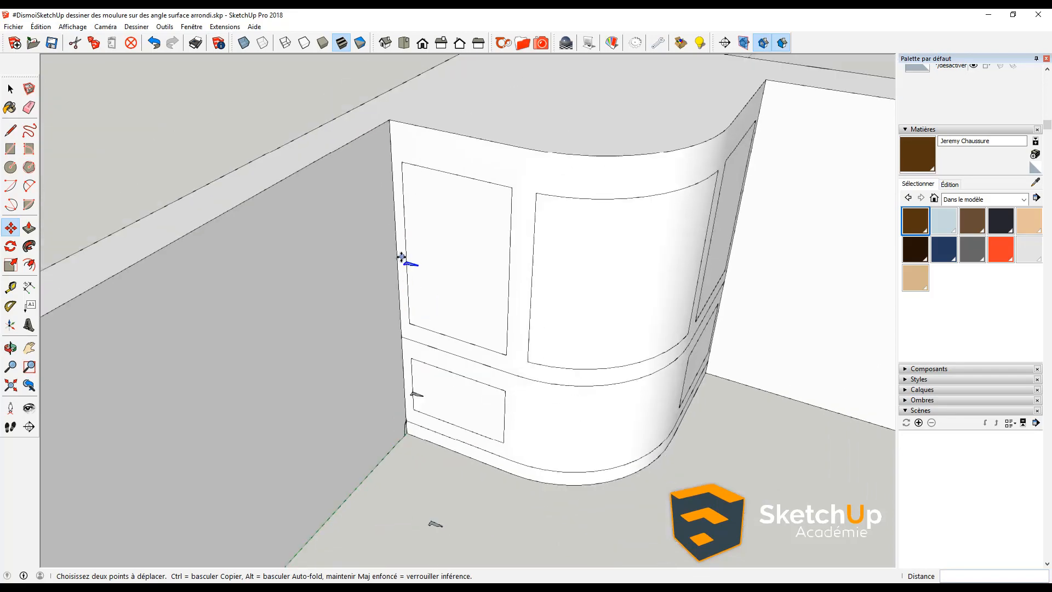
{"action": "middle_click_drag", "start_coordinate": [499, 299], "coordinate": [442, 315]}
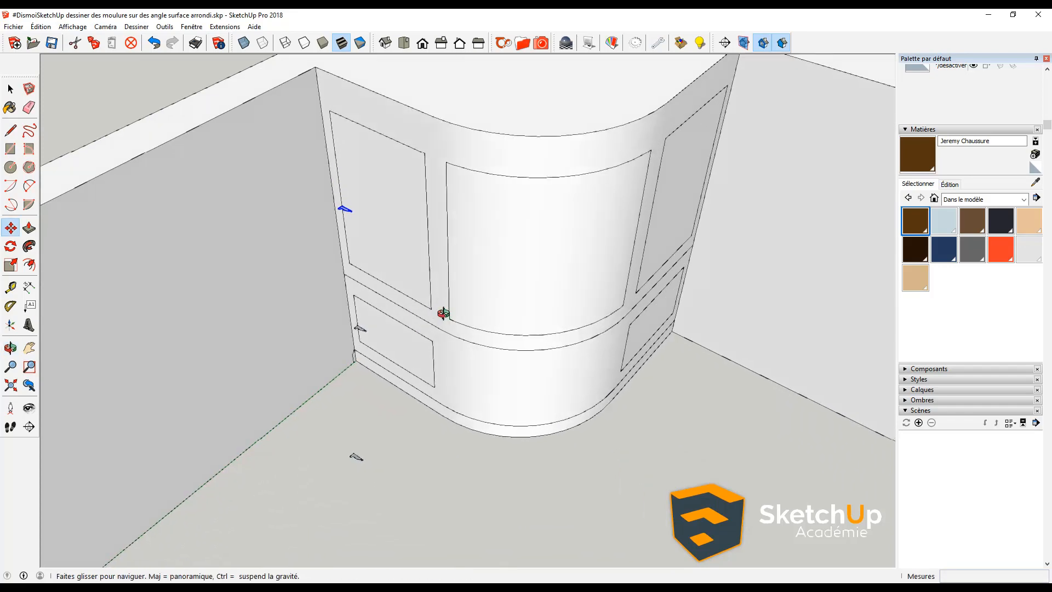
- Select the floor profile and rotate it horizontally about its back corner to suit the panels beyond the curved corner
{"action": "key", "text": "space"}
{"action": "scroll", "coordinate": [360, 461], "scroll_direction": "up", "scroll_amount": 1}
{"action": "left_click_drag", "start_coordinate": [327, 431], "coordinate": [393, 478]}
{"action": "scroll", "coordinate": [360, 458], "scroll_direction": "up", "scroll_amount": 5}
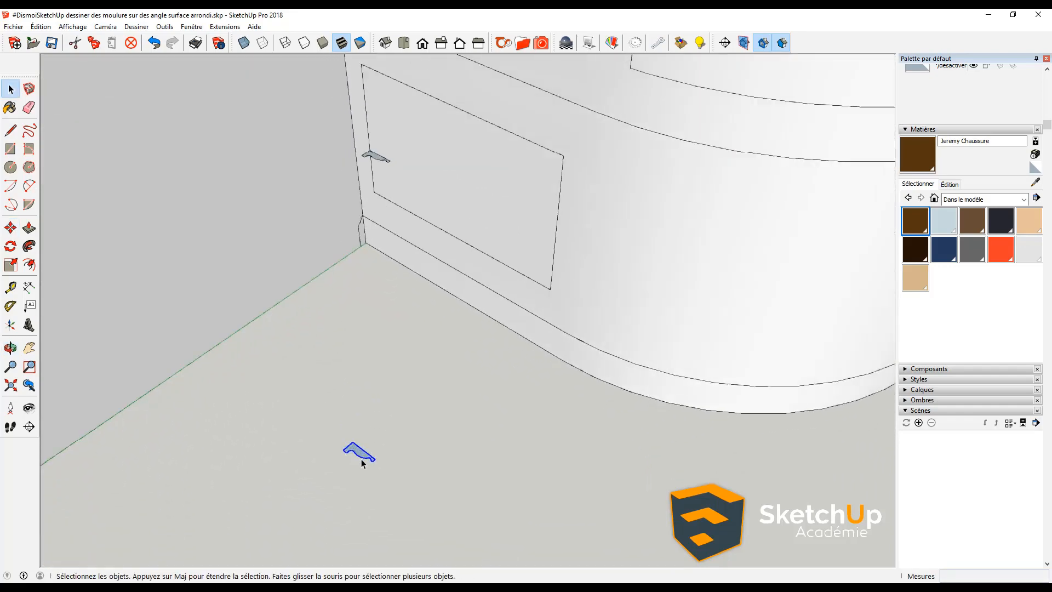
{"action": "key", "text": "q"}
{"action": "left_click", "coordinate": [351, 440]}
{"action": "left_click", "coordinate": [387, 455]}
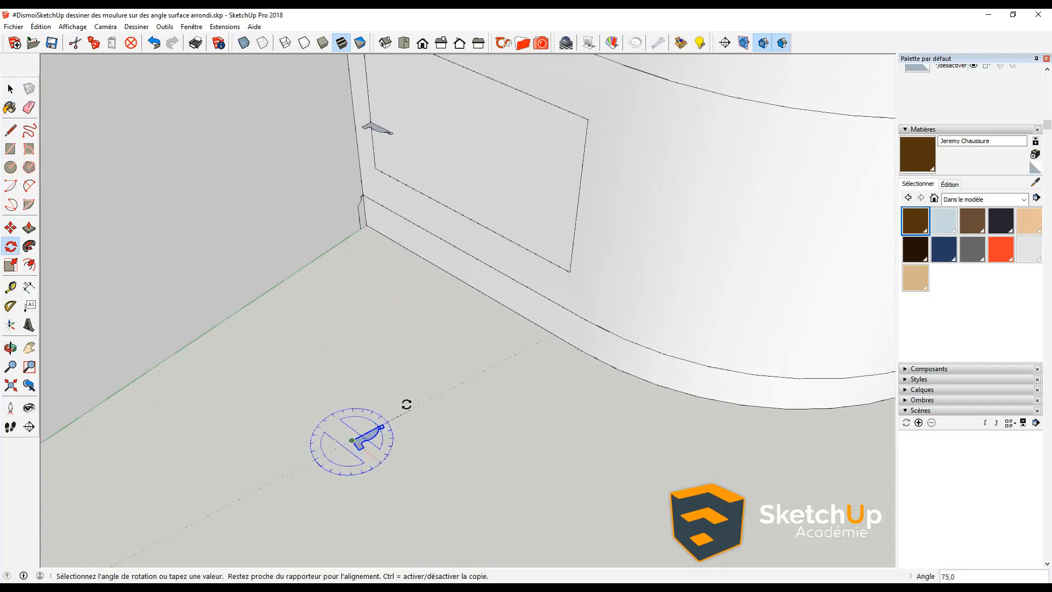
{"action": "left_click", "coordinate": [404, 400]}
- Copy the rotated floor profile onto the side edge of the lower panel frame beyond the curved corner
{"action": "key", "text": "m"}
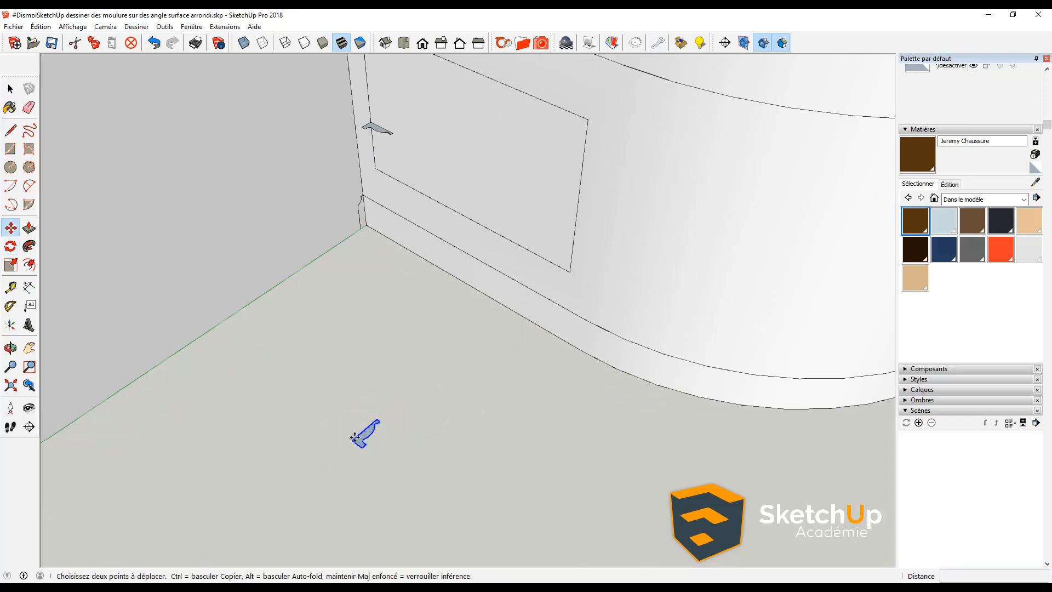
{"action": "scroll", "coordinate": [355, 438], "scroll_direction": "down", "scroll_amount": 3}
{"action": "key", "text": "ctrl"}
{"action": "left_click", "coordinate": [367, 440]}
{"action": "middle_click_drag", "start_coordinate": [640, 416], "coordinate": [486, 413]}
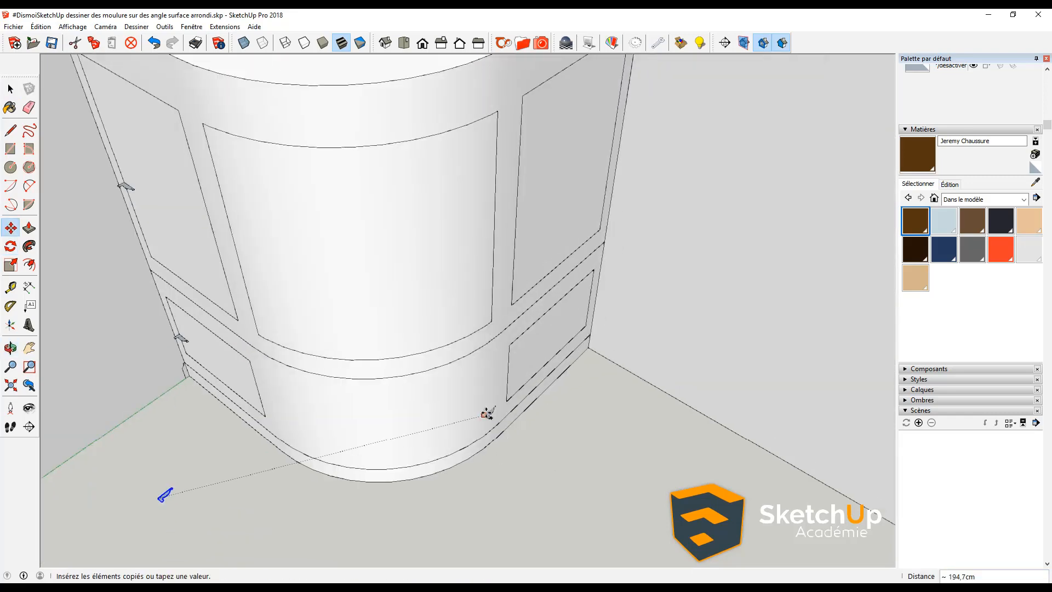
{"action": "left_click", "coordinate": [510, 372]}
- Copy that profile 110 cm straight up onto the side edge of the upper panel frame beyond the curve
{"action": "key", "text": "ctrl"}
{"action": "left_click", "coordinate": [510, 373]}
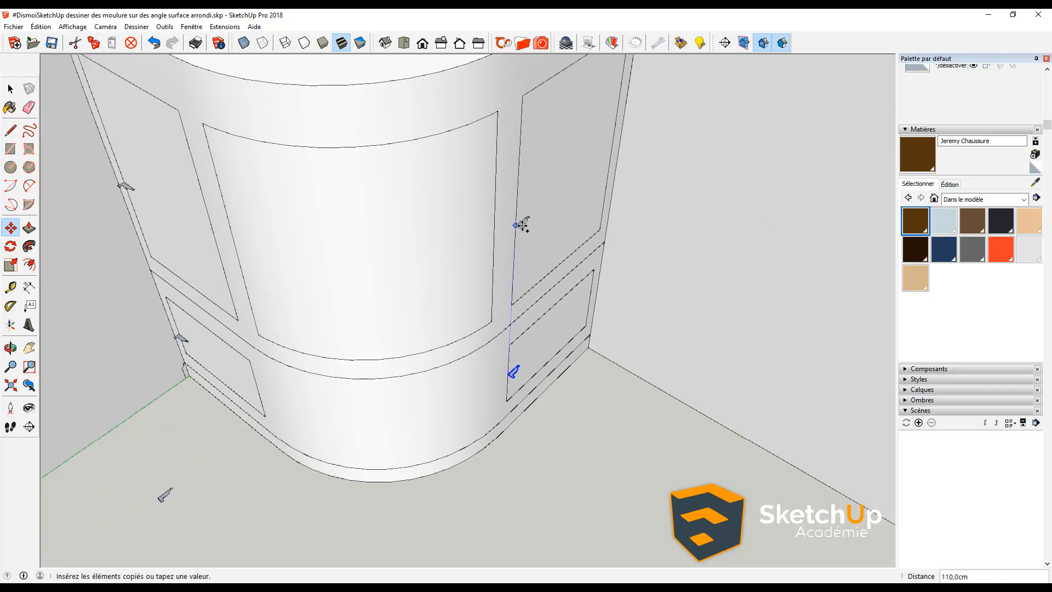
{"action": "left_click", "coordinate": [516, 225]}
{"action": "key", "text": "space"}
- Delete the original profile lying on the floor
{"action": "scroll", "coordinate": [413, 285], "scroll_direction": "down", "scroll_amount": 3}
{"action": "middle_click_drag", "start_coordinate": [413, 284], "coordinate": [299, 418]}
{"action": "scroll", "coordinate": [308, 435], "scroll_direction": "up", "scroll_amount": 5}
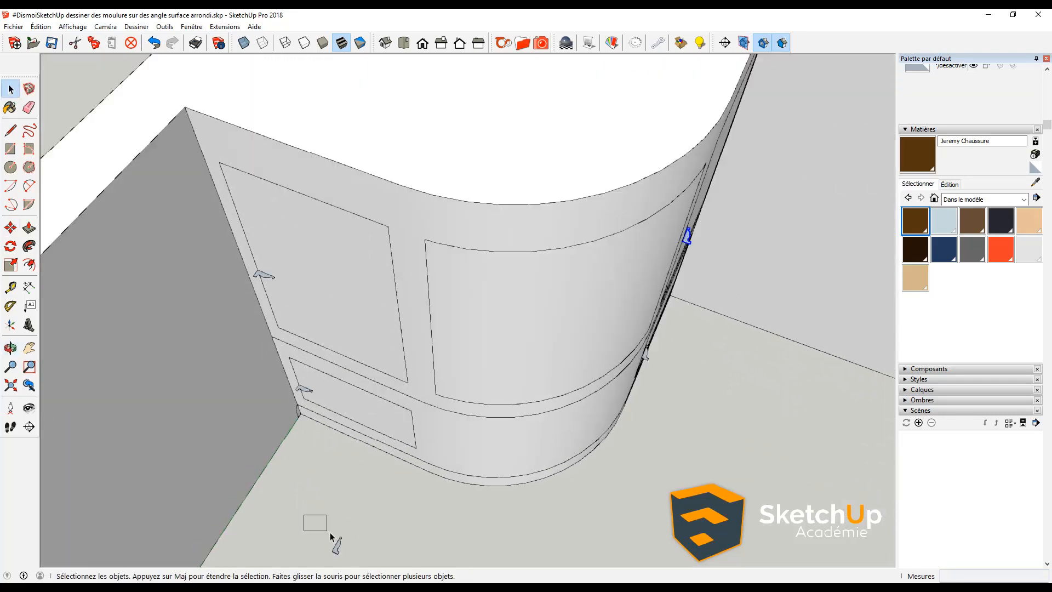
{"action": "left_click_drag", "start_coordinate": [330, 533], "coordinate": [368, 552]}
{"action": "key", "text": "Delete"}
- Copy the profile from the upper flat panel frame about 94 cm across onto the side edge of the curved panel frame
{"action": "scroll", "coordinate": [266, 273], "scroll_direction": "up", "scroll_amount": 5}
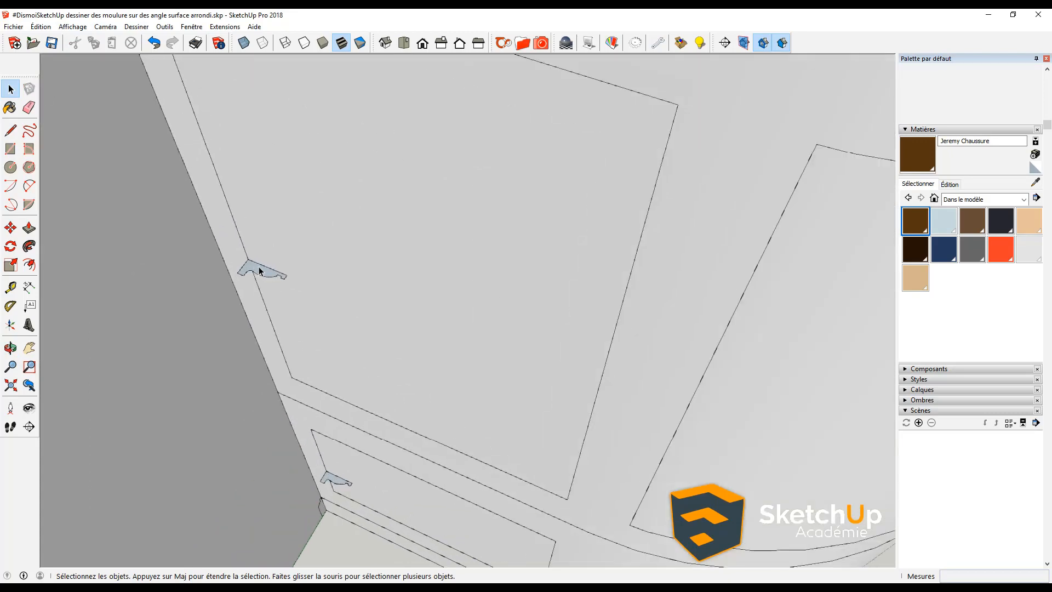
{"action": "scroll", "coordinate": [258, 268], "scroll_direction": "up", "scroll_amount": 1}
{"action": "key", "text": "m"}
{"action": "left_click", "coordinate": [246, 258]}
{"action": "key", "text": "ctrl"}
{"action": "scroll", "coordinate": [260, 271], "scroll_direction": "down", "scroll_amount": 5}
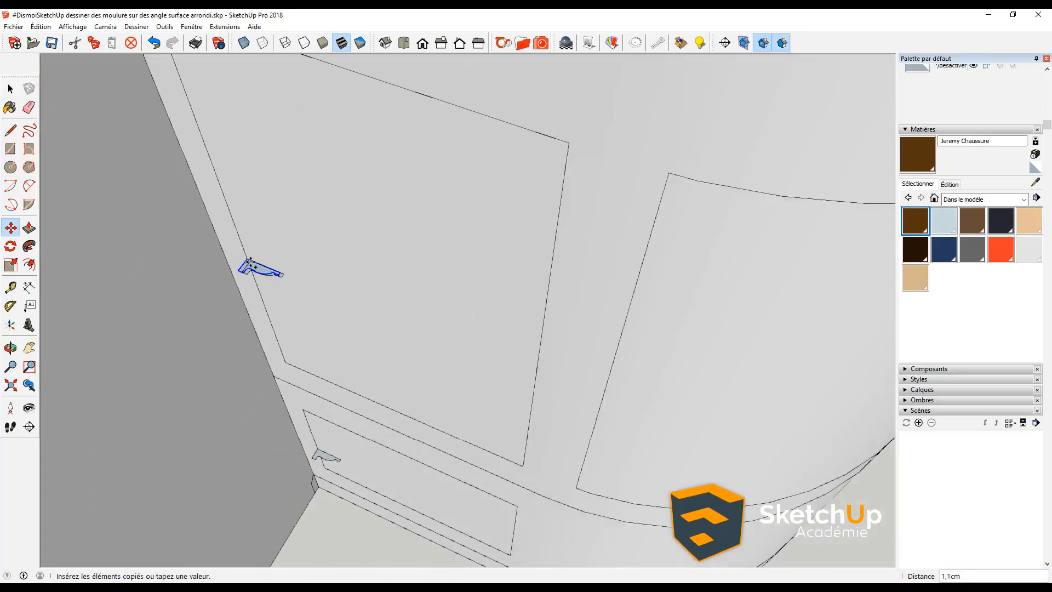
{"action": "left_click", "coordinate": [442, 328]}
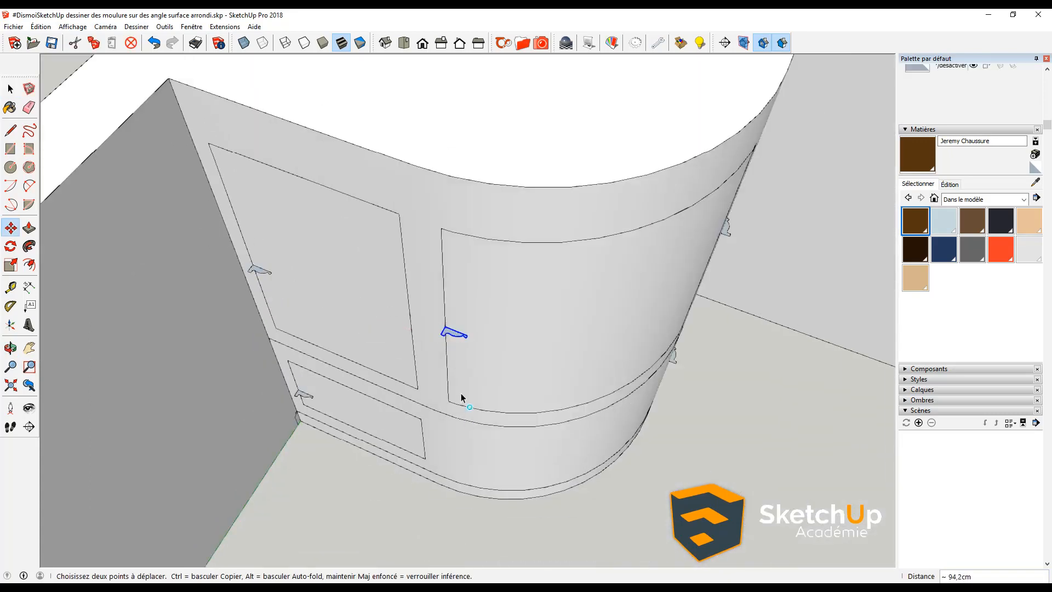
{"action": "key", "text": "space"}
- Rotate the profile on the curved panel frame about its wall-side corner, aligning its back with the first segment of the curved edge
{"action": "scroll", "coordinate": [445, 341], "scroll_direction": "up", "scroll_amount": 3}
{"action": "scroll", "coordinate": [446, 325], "scroll_direction": "down", "scroll_amount": 2}
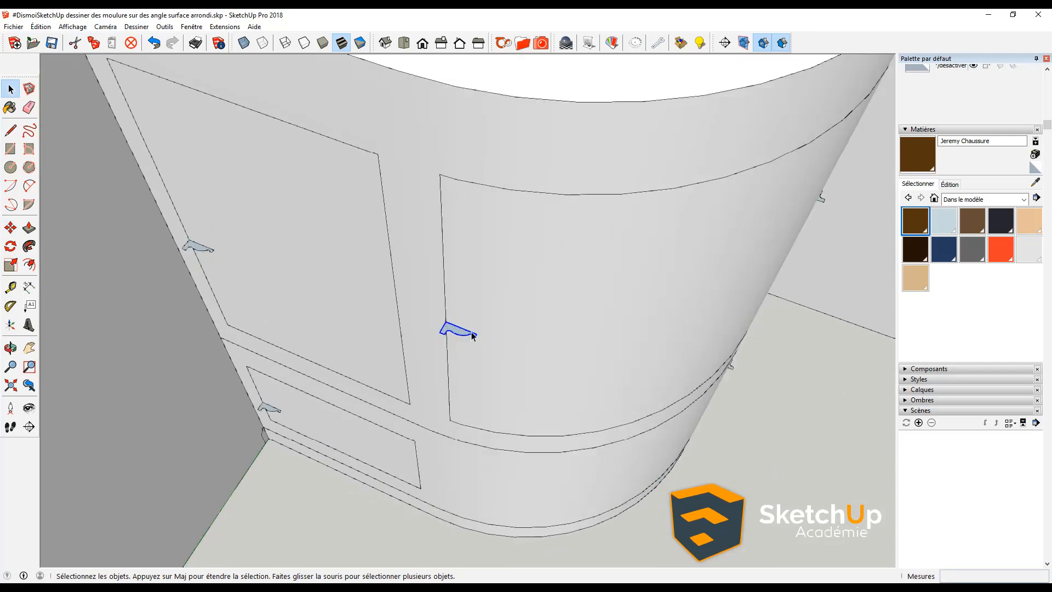
{"action": "middle_click_drag", "start_coordinate": [471, 335], "coordinate": [503, 455]}
{"action": "scroll", "coordinate": [446, 405], "scroll_direction": "up", "scroll_amount": 2}
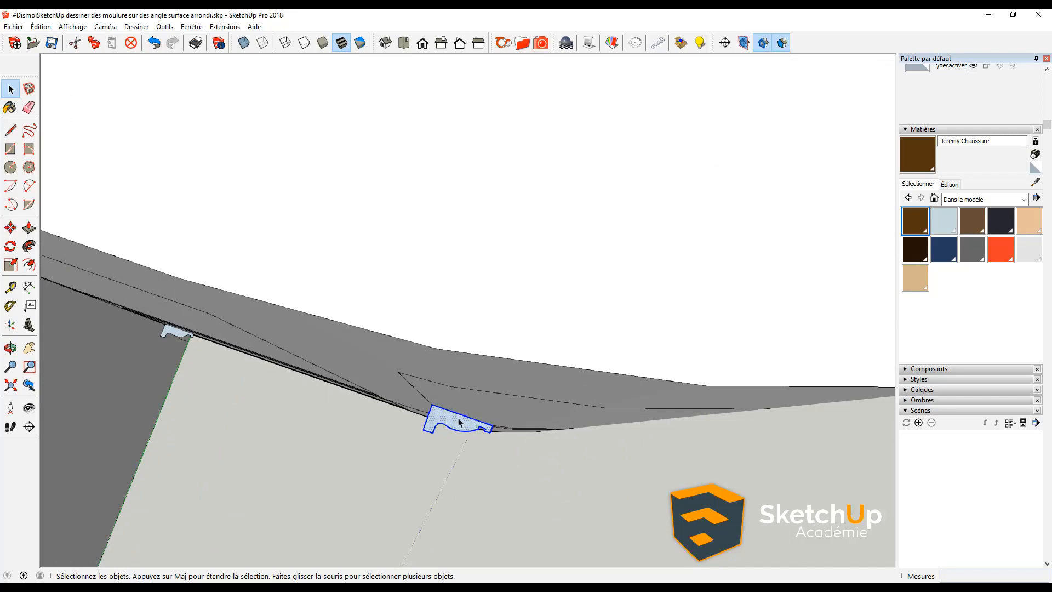
{"action": "left_click", "coordinate": [439, 383]}
{"action": "middle_click_drag", "start_coordinate": [439, 383], "coordinate": [444, 422]}
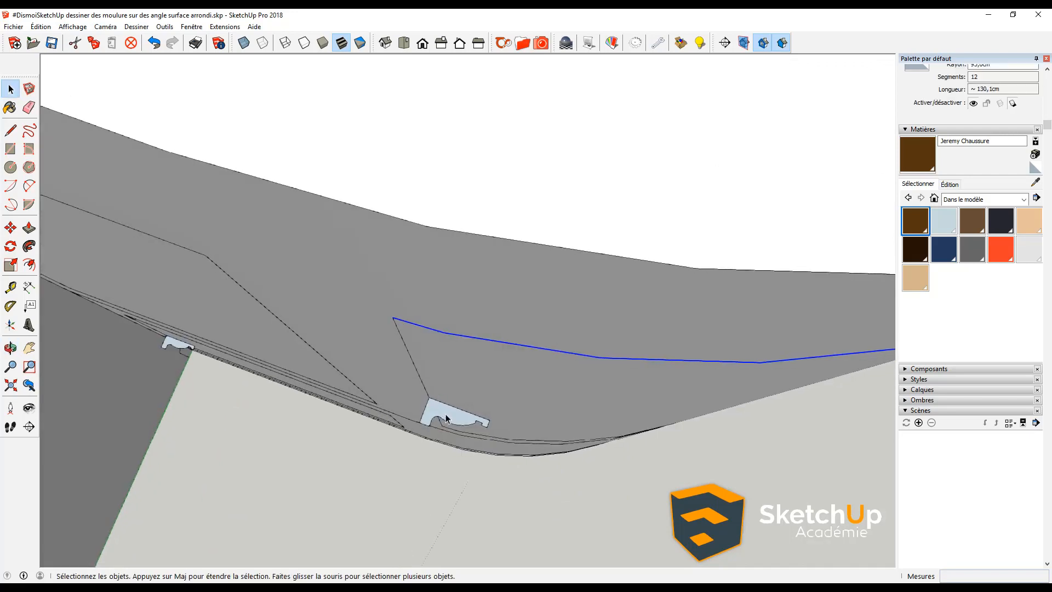
{"action": "left_click", "coordinate": [446, 419]}
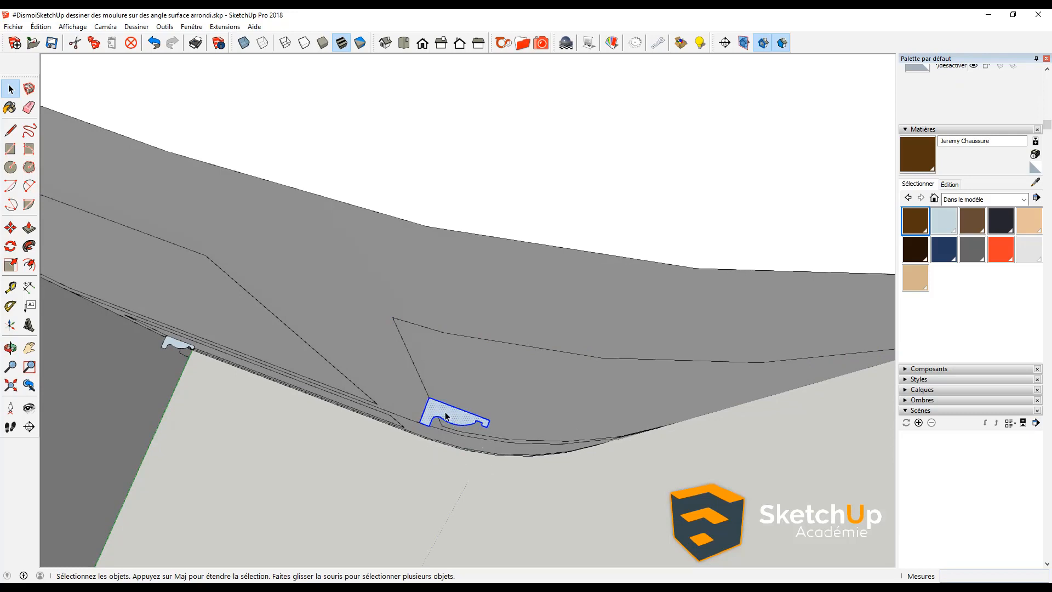
{"action": "key", "text": "q"}
{"action": "middle_click_drag", "start_coordinate": [446, 421], "coordinate": [435, 417]}
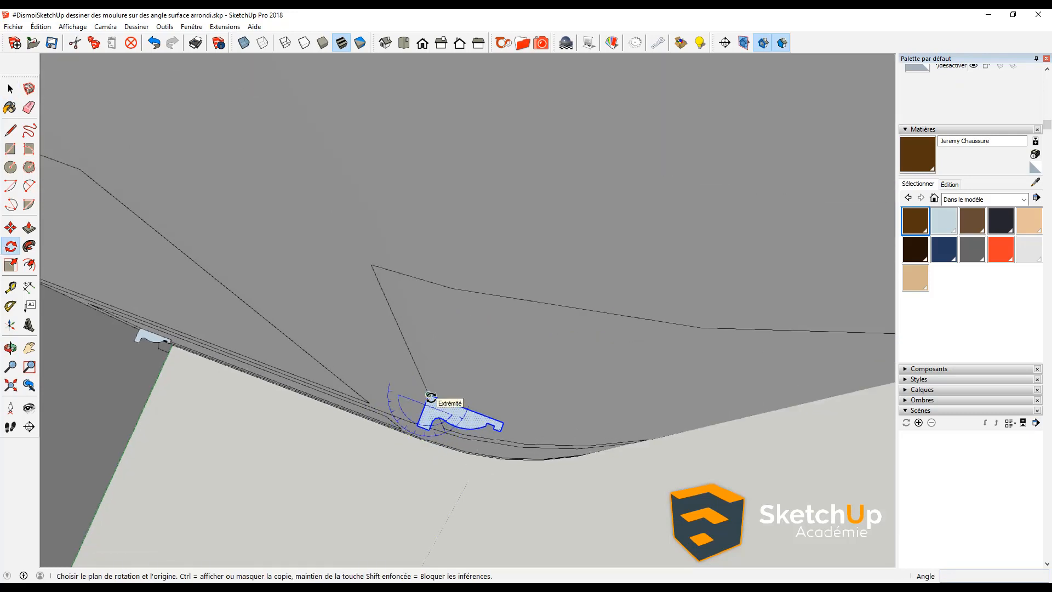
{"action": "left_click", "coordinate": [429, 395]}
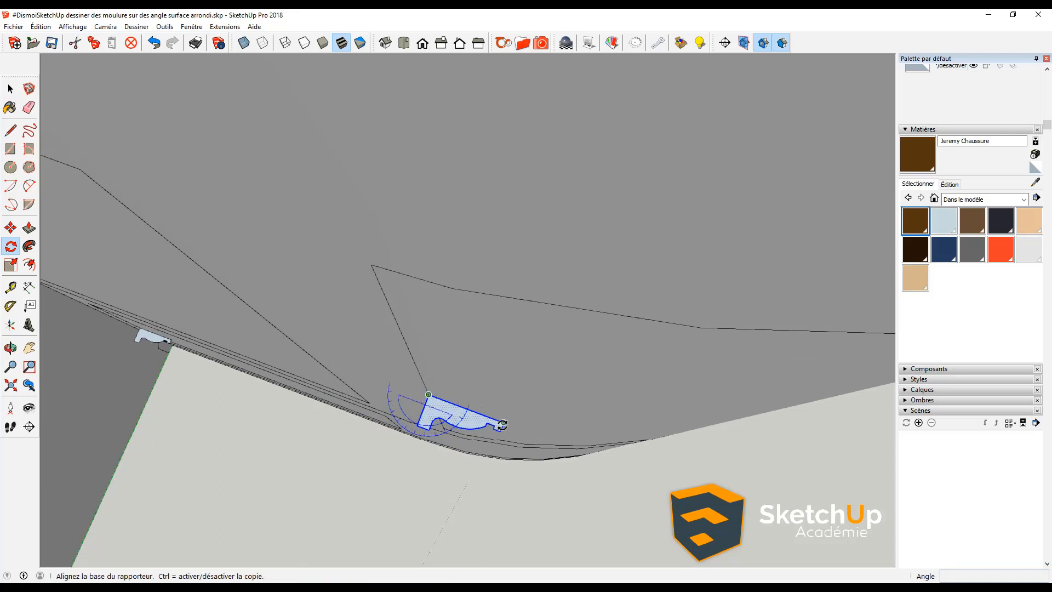
{"action": "left_click", "coordinate": [503, 422]}
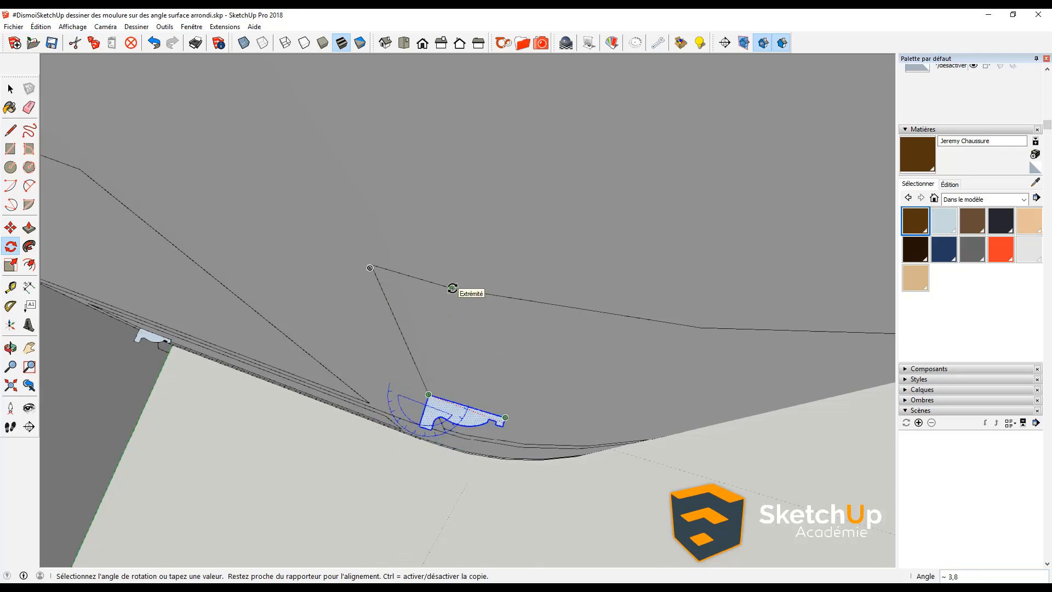
{"action": "middle_click_drag", "start_coordinate": [453, 289], "coordinate": [472, 321]}
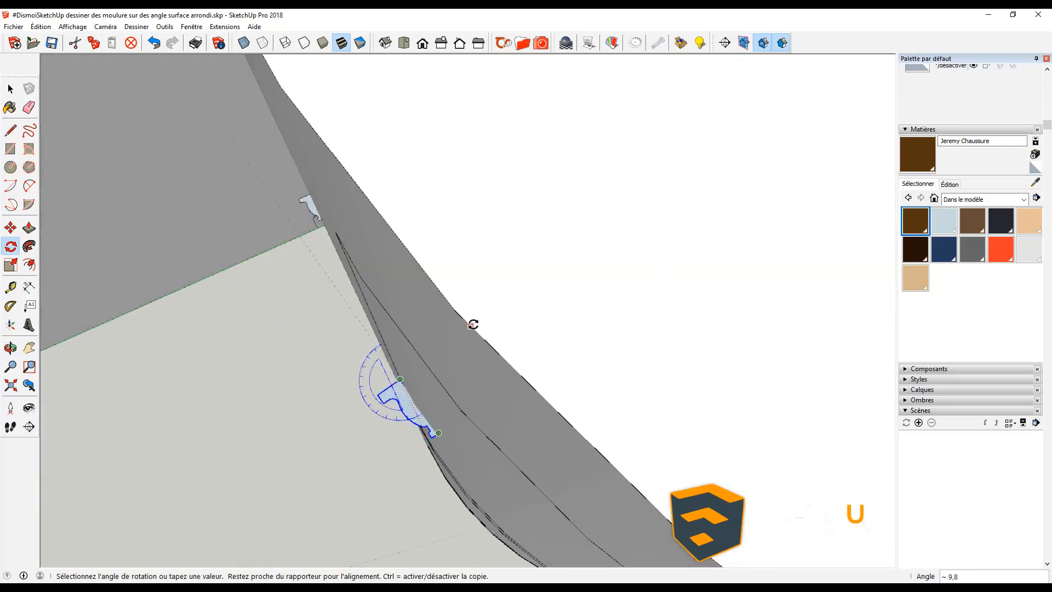
{"action": "middle_click_drag", "start_coordinate": [387, 355], "coordinate": [481, 315]}
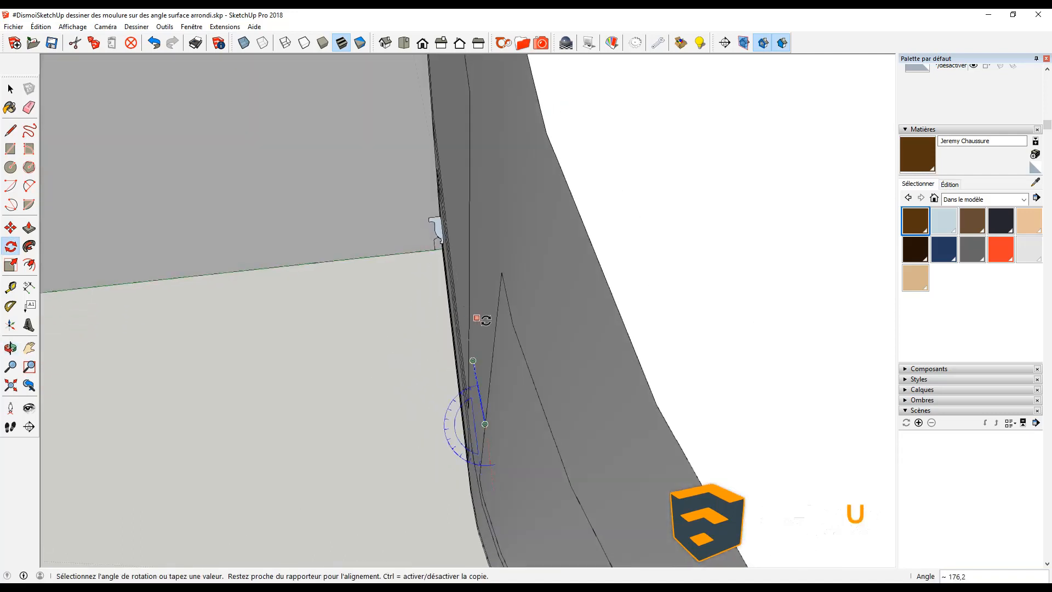
{"action": "left_click", "coordinate": [514, 327]}
{"action": "middle_click_drag", "start_coordinate": [425, 458], "coordinate": [470, 414]}
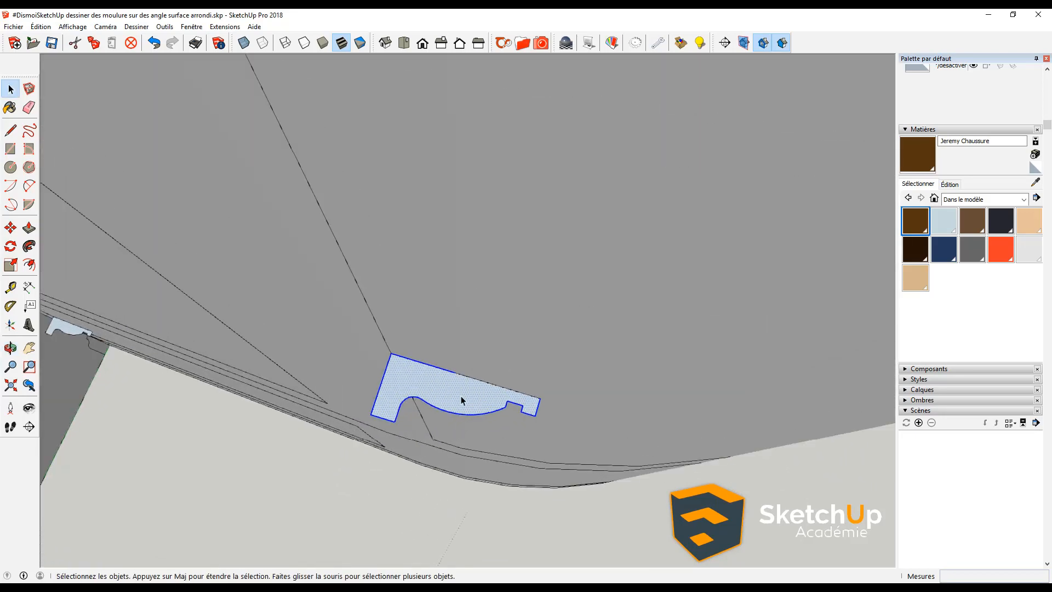
- Try to scale down the ungrouped profile on the curved panel frame, and undo the scaling
{"action": "key", "text": "s"}
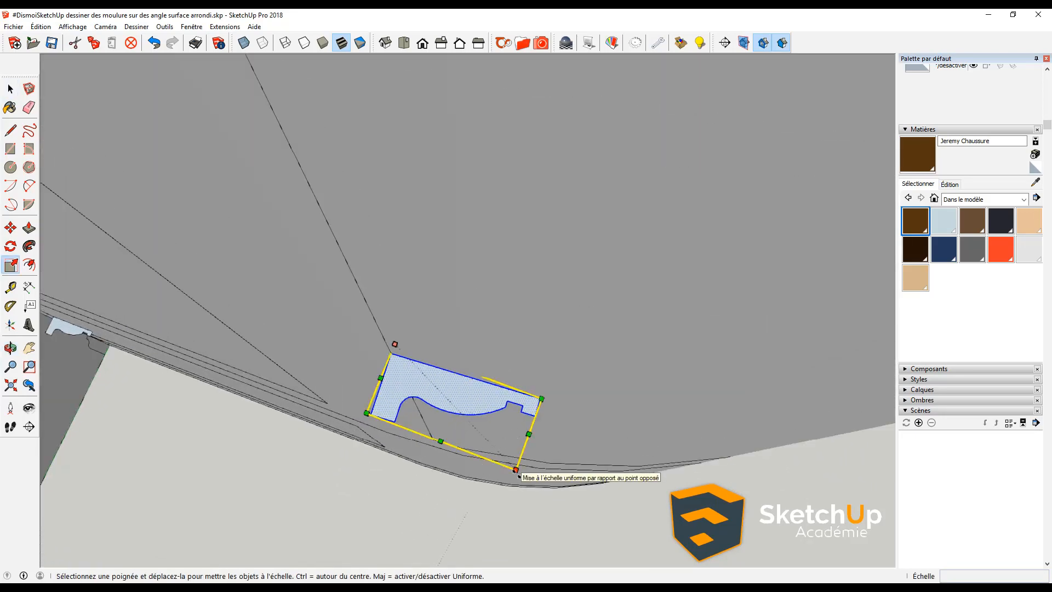
{"action": "left_click_drag", "start_coordinate": [513, 466], "coordinate": [436, 405]}
{"action": "key", "text": "Escape"}
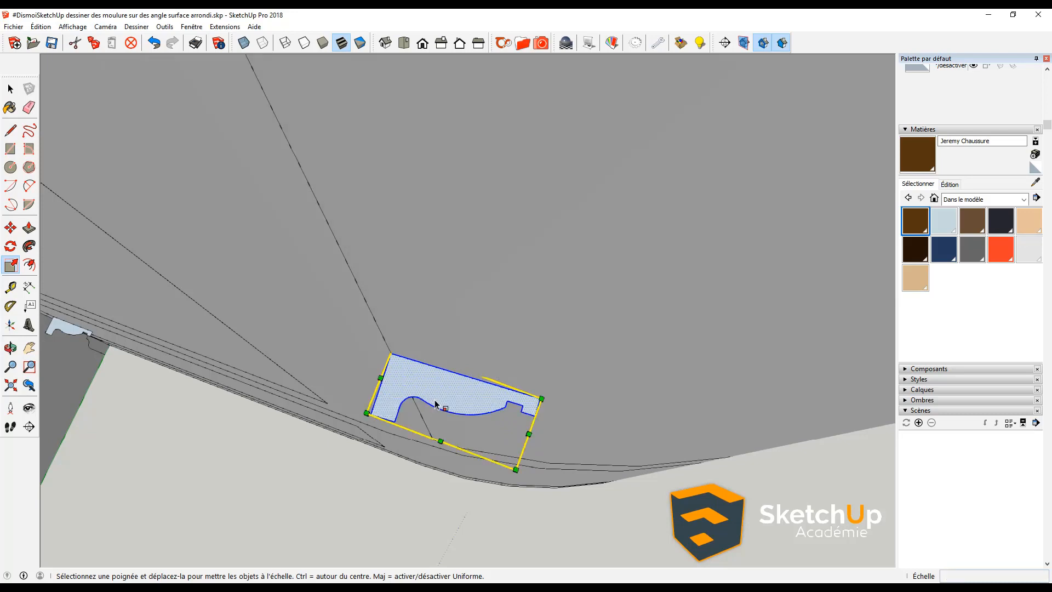
{"action": "left_click_drag", "start_coordinate": [532, 434], "coordinate": [399, 406]}
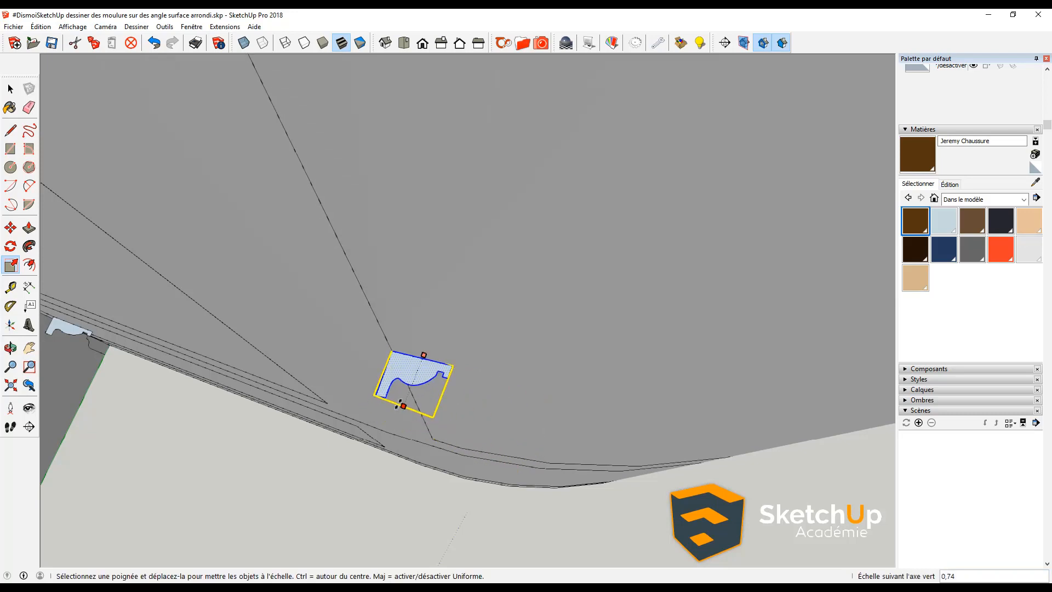
{"action": "key", "text": "space"}
{"action": "scroll", "coordinate": [400, 405], "scroll_direction": "down", "scroll_amount": 4}
{"action": "key", "text": "ctrl+z"}
{"action": "scroll", "coordinate": [403, 395], "scroll_direction": "up", "scroll_amount": 2}
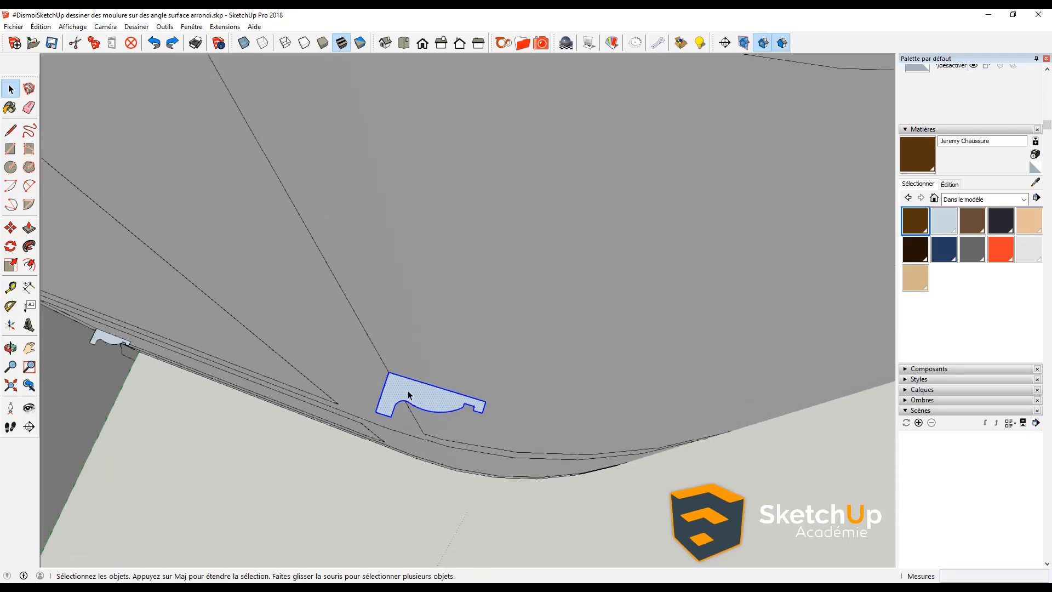
- Group the curved frame's profile and scale its face uniformly to about 0.50 inside the group
{"action": "right_click", "coordinate": [400, 393]}
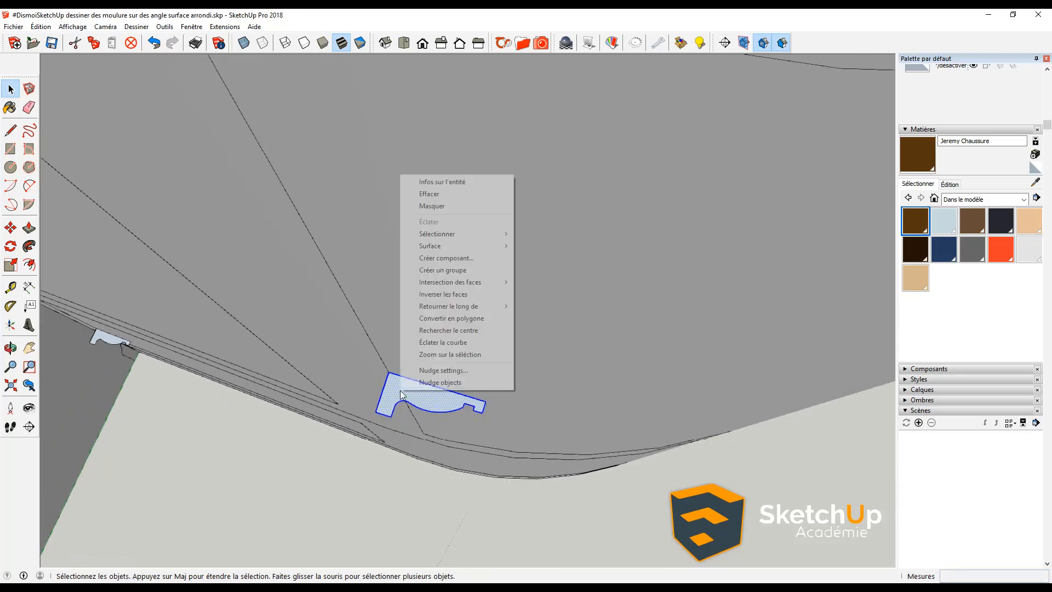
{"action": "left_click", "coordinate": [438, 271]}
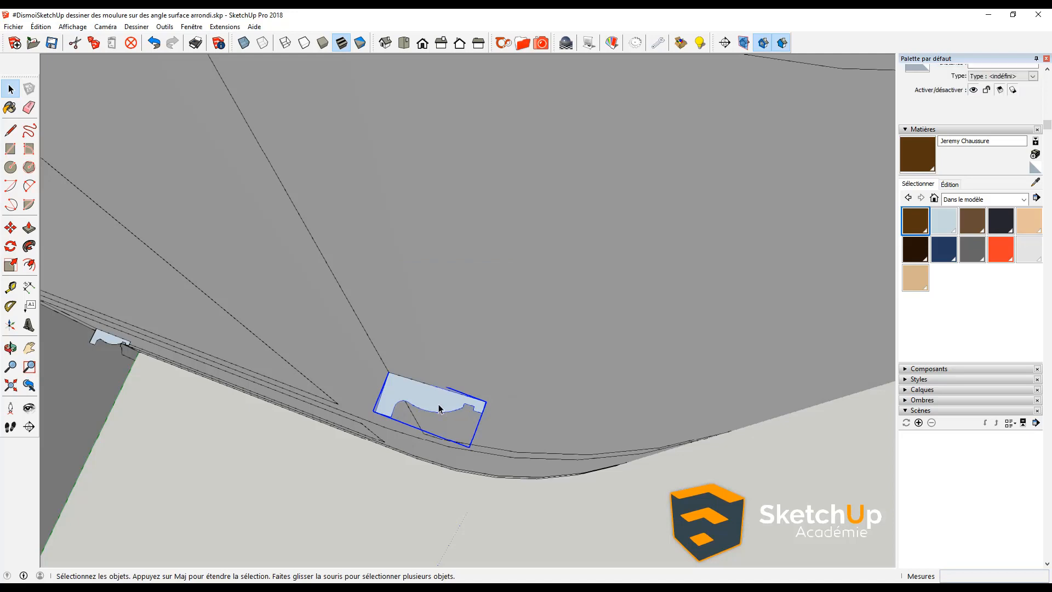
{"action": "double_click", "coordinate": [442, 410]}
{"action": "key", "text": "s"}
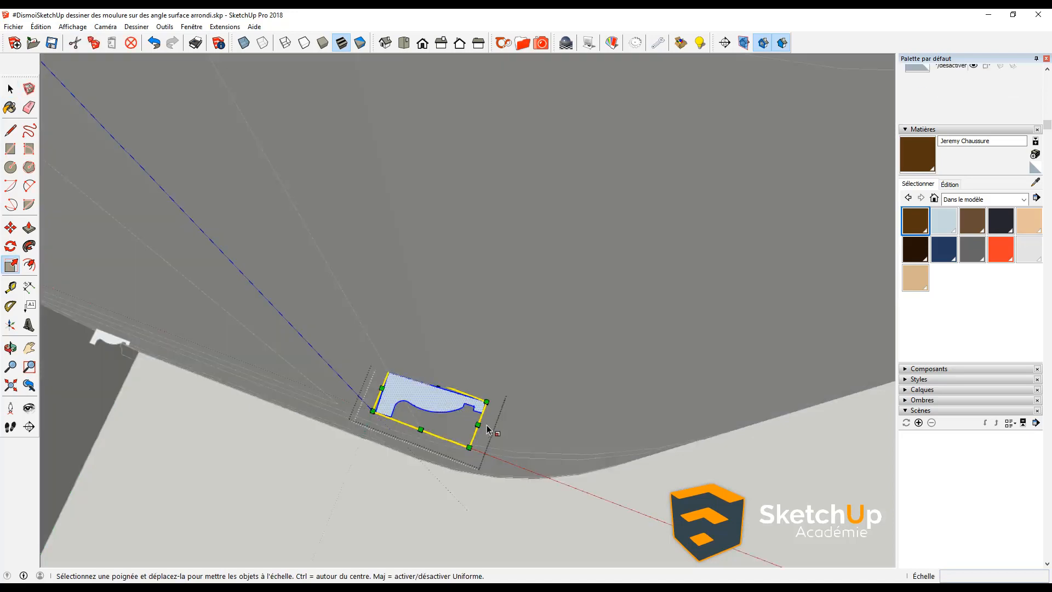
{"action": "left_click_drag", "start_coordinate": [469, 448], "coordinate": [418, 414]}
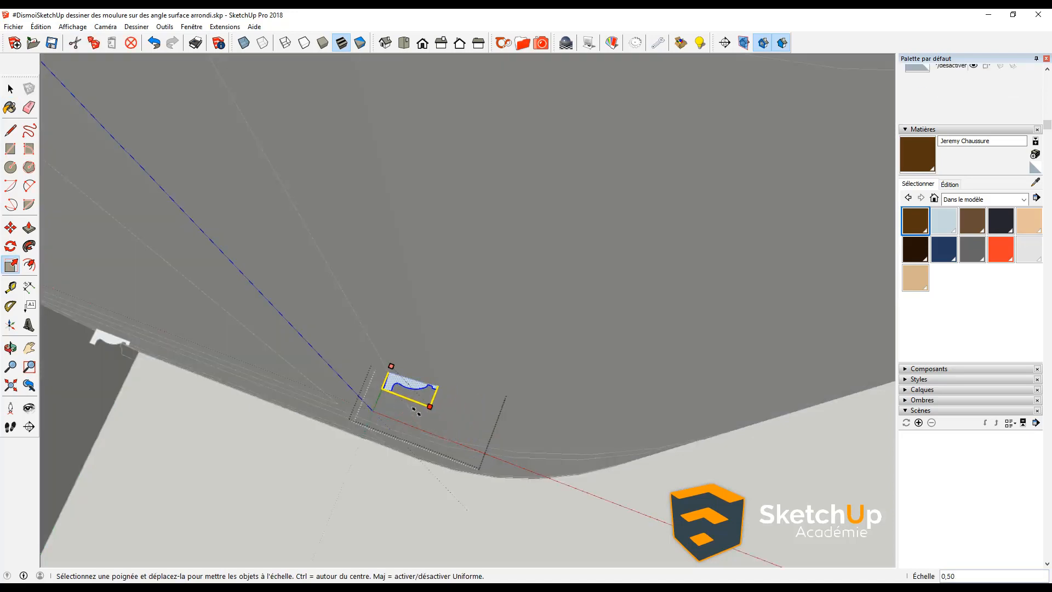
{"action": "scroll", "coordinate": [415, 410], "scroll_direction": "up", "scroll_amount": 5}
- Move the reduced profile about 0.3 cm back onto the curved frame's side edge and leave the group
{"action": "key", "text": "m"}
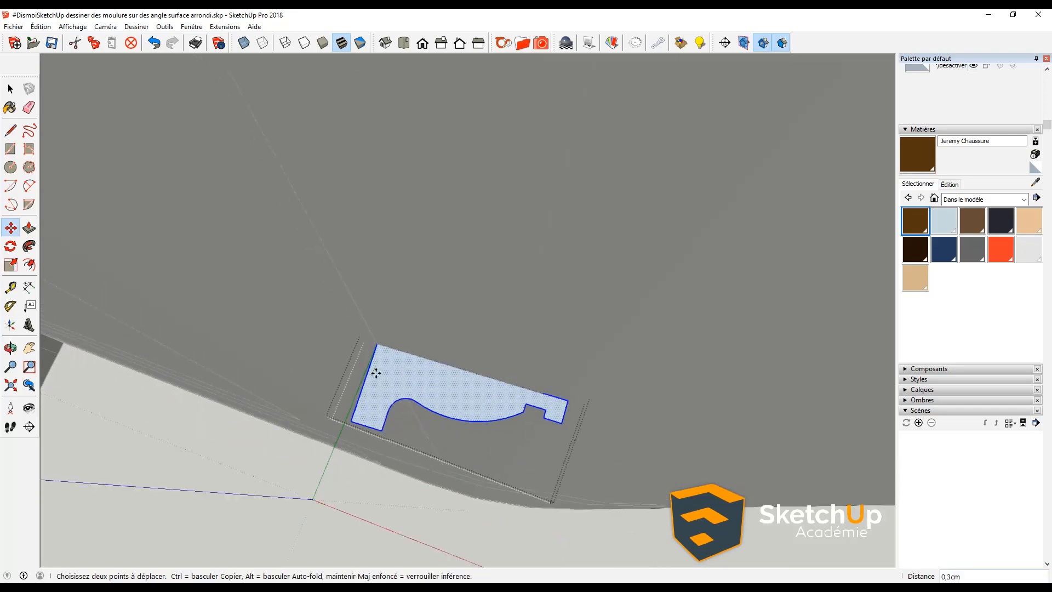
{"action": "scroll", "coordinate": [379, 371], "scroll_direction": "down", "scroll_amount": 2}
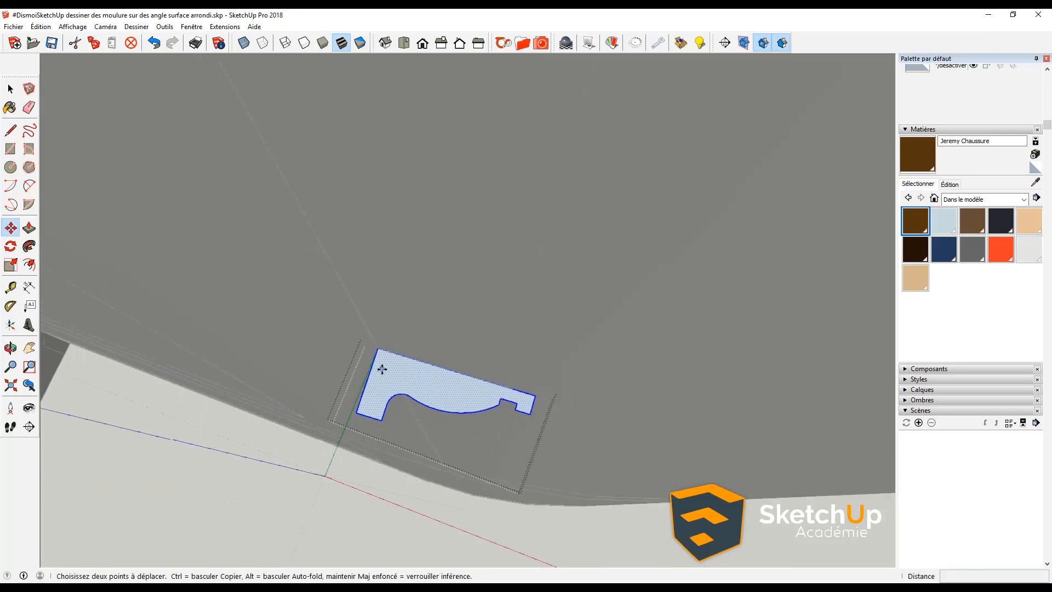
{"action": "scroll", "coordinate": [383, 369], "scroll_direction": "down", "scroll_amount": 3}
{"action": "key", "text": "space"}
{"action": "middle_click_drag", "start_coordinate": [443, 377], "coordinate": [463, 359]}
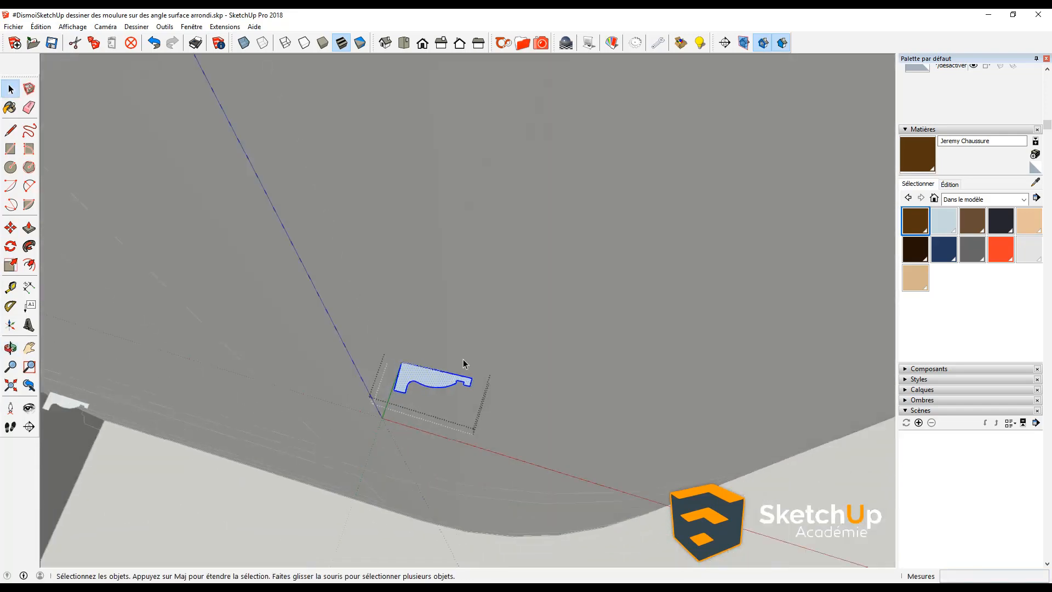
{"action": "scroll", "coordinate": [457, 356], "scroll_direction": "down", "scroll_amount": 3}
{"action": "key", "text": "Escape"}
- Explode the group containing the reduced profile on the curved panel frame
{"action": "right_click", "coordinate": [444, 368]}
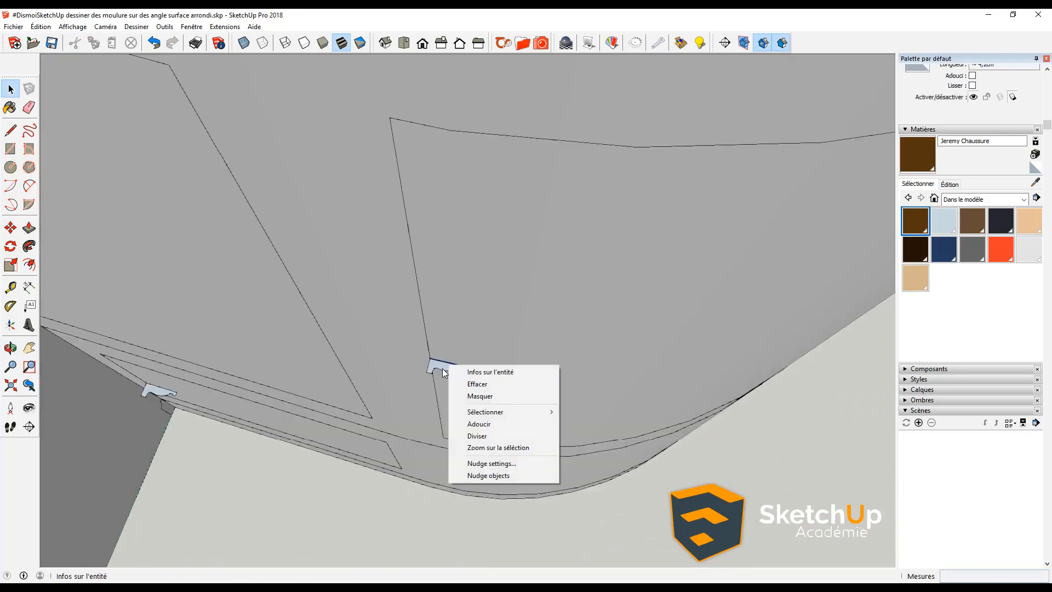
{"action": "left_click", "coordinate": [442, 366]}
{"action": "right_click", "coordinate": [442, 366]}
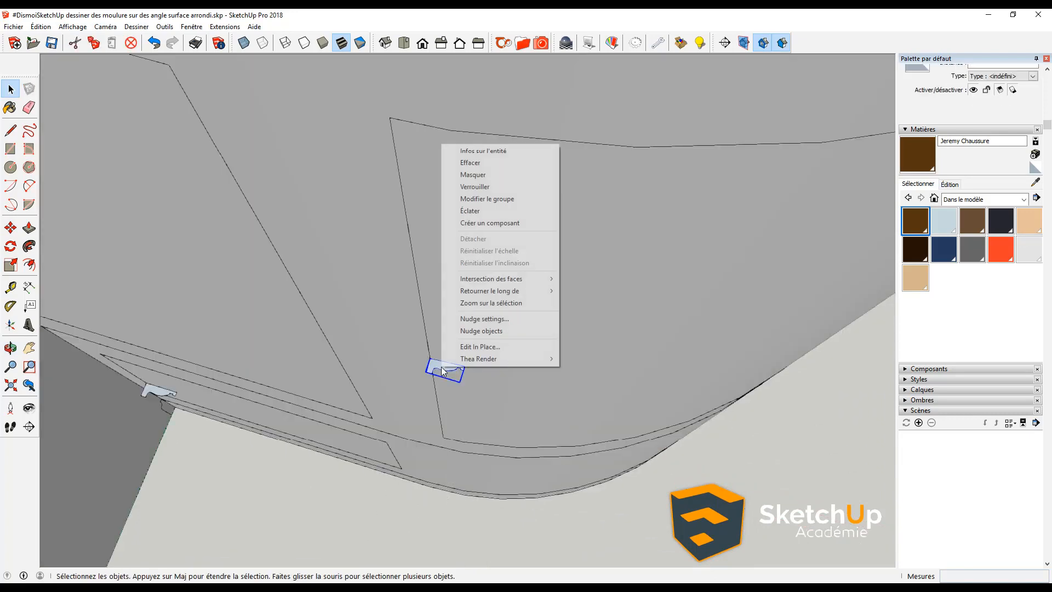
{"action": "left_click", "coordinate": [477, 211]}
- Examine how the exploded profile connects to the wall by selecting the connected geometry, and clear the selection
{"action": "scroll", "coordinate": [436, 356], "scroll_direction": "up", "scroll_amount": 3}
{"action": "key", "text": "ctrl+a"}
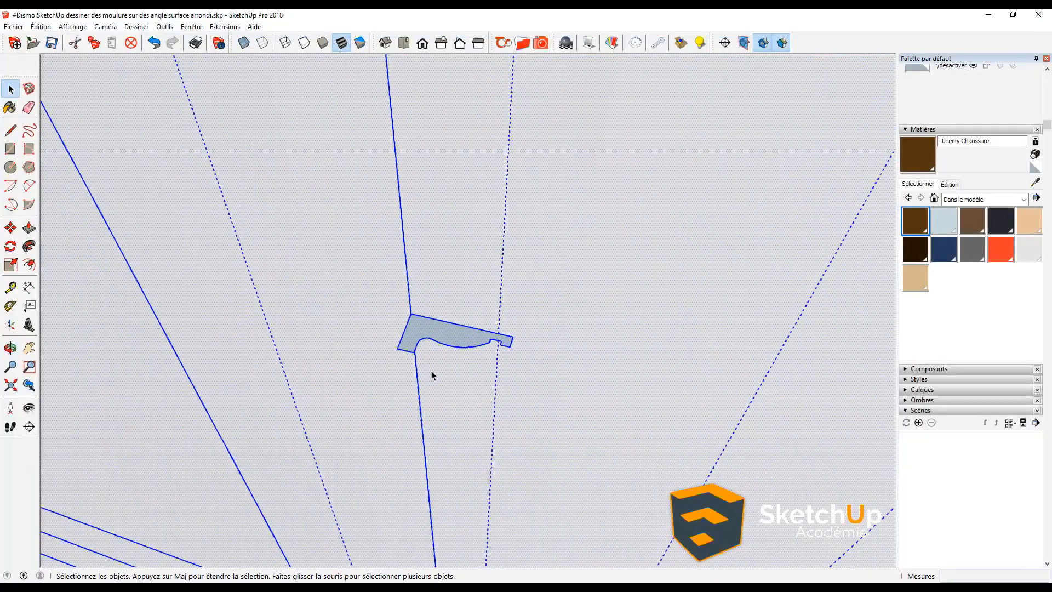
{"action": "scroll", "coordinate": [438, 346], "scroll_direction": "down", "scroll_amount": 12}
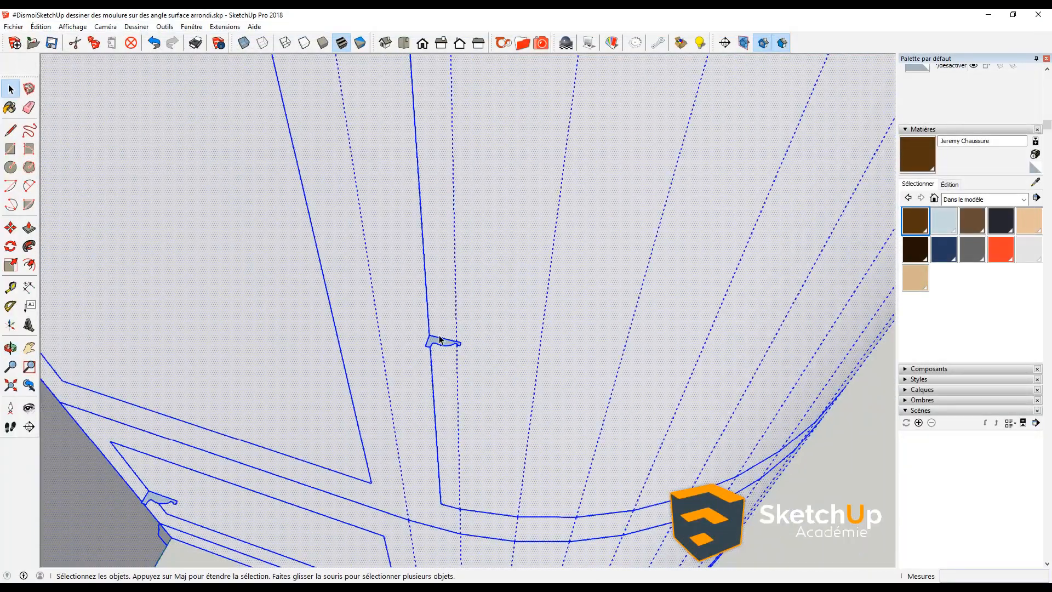
{"action": "scroll", "coordinate": [439, 337], "scroll_direction": "up", "scroll_amount": 1}
{"action": "left_click", "coordinate": [420, 486]}
{"action": "scroll", "coordinate": [403, 456], "scroll_direction": "down", "scroll_amount": 1}
{"action": "middle_click_drag", "start_coordinate": [402, 456], "coordinate": [385, 396]}
{"action": "middle_click_drag", "start_coordinate": [352, 440], "coordinate": [416, 331]}
{"action": "scroll", "coordinate": [563, 373], "scroll_direction": "up", "scroll_amount": 2}
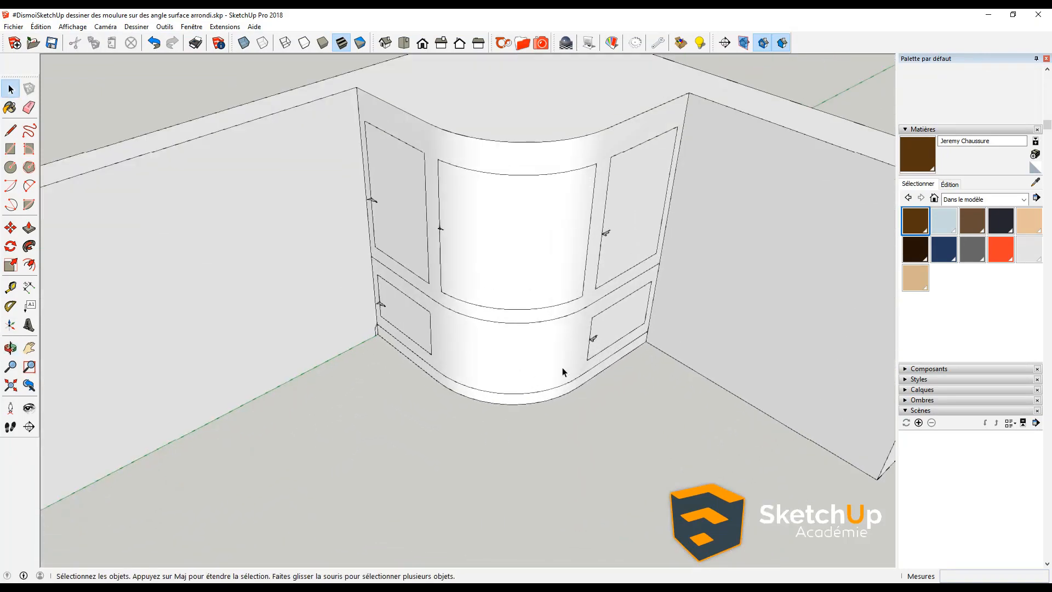
- Try sweeping the baseboard profile along the baseboard's upper line around the curved wall with Follow Me, and undo the sweep
{"action": "scroll", "coordinate": [429, 371], "scroll_direction": "up", "scroll_amount": 2}
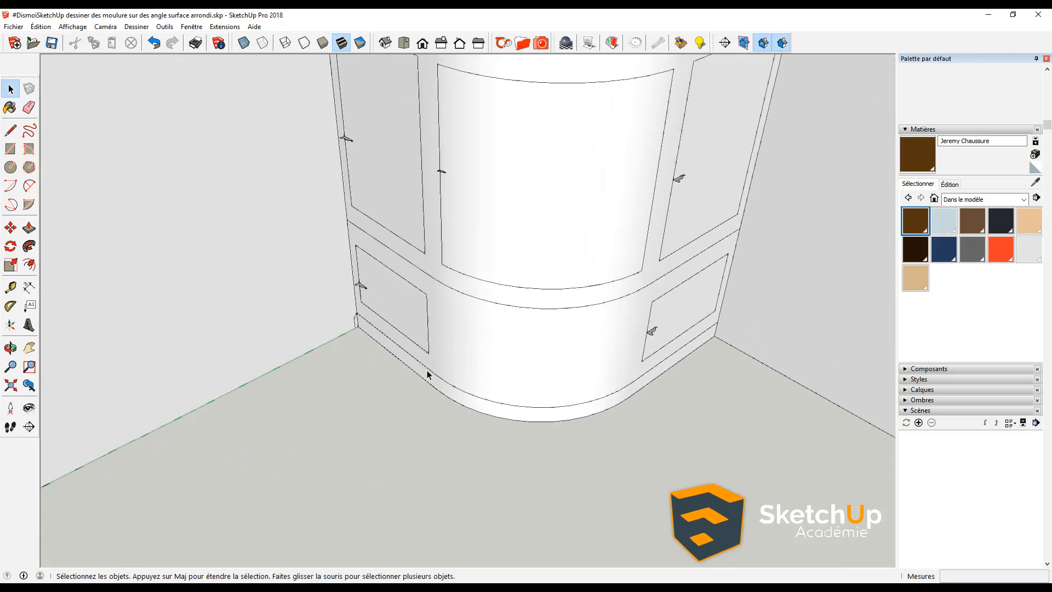
{"action": "left_click", "coordinate": [427, 375]}
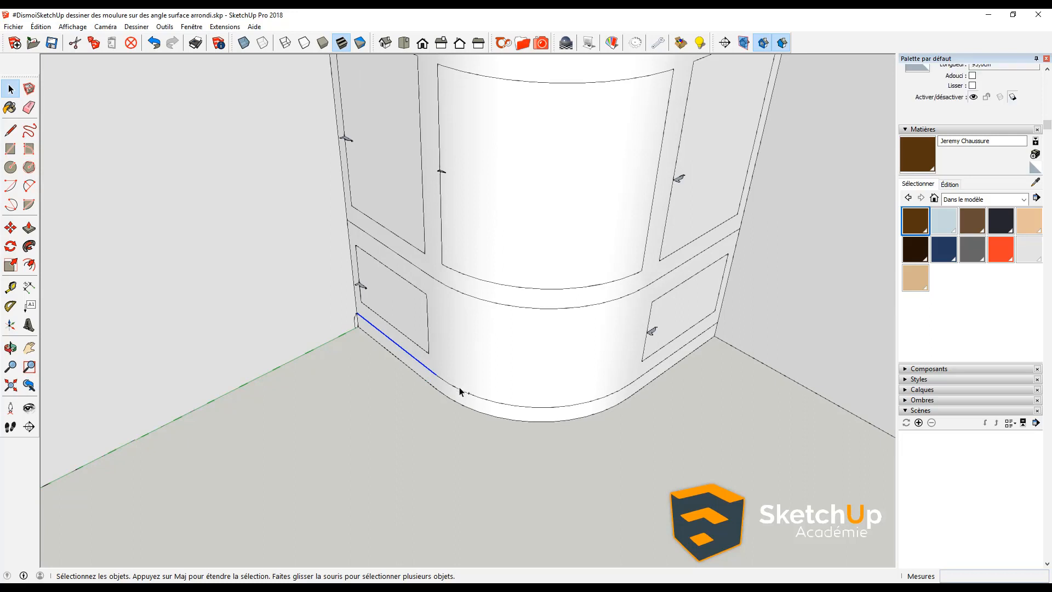
{"action": "left_click", "coordinate": [466, 388], "text": "ctrl"}
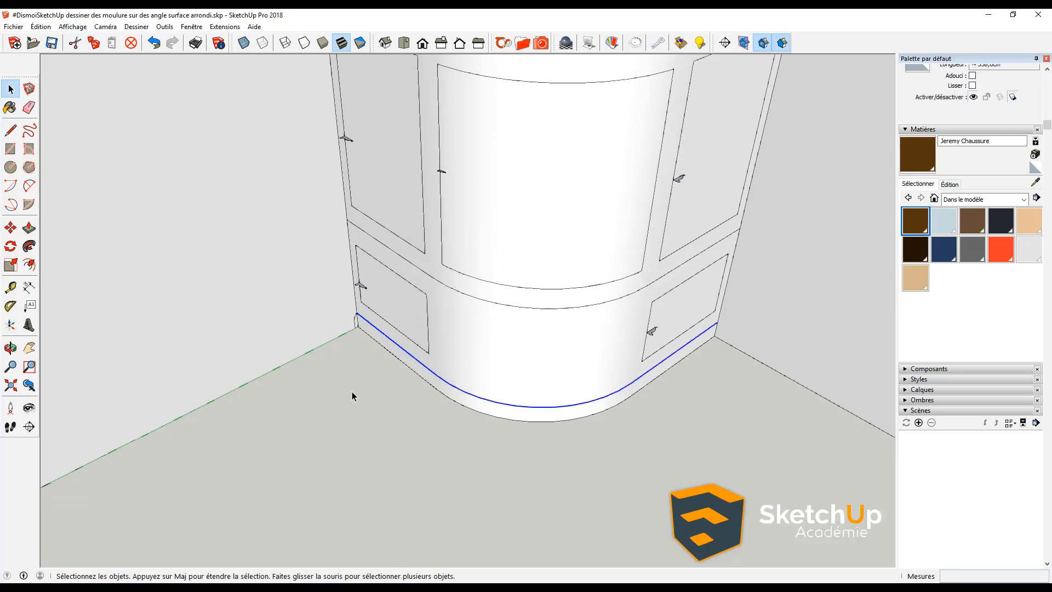
{"action": "left_click", "coordinate": [33, 251]}
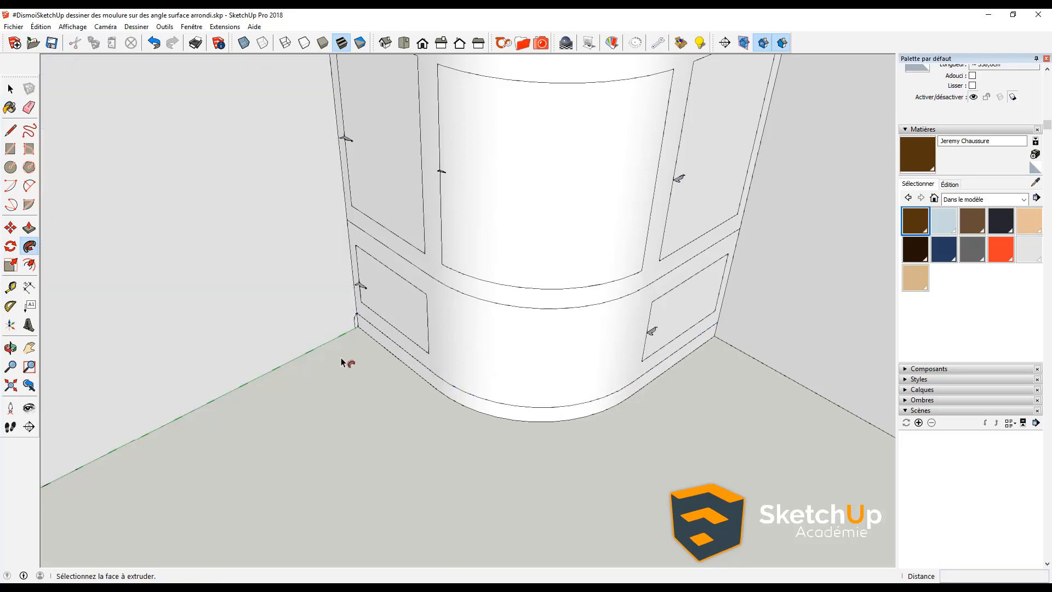
{"action": "left_click", "coordinate": [356, 325]}
{"action": "middle_click_drag", "start_coordinate": [459, 480], "coordinate": [470, 414]}
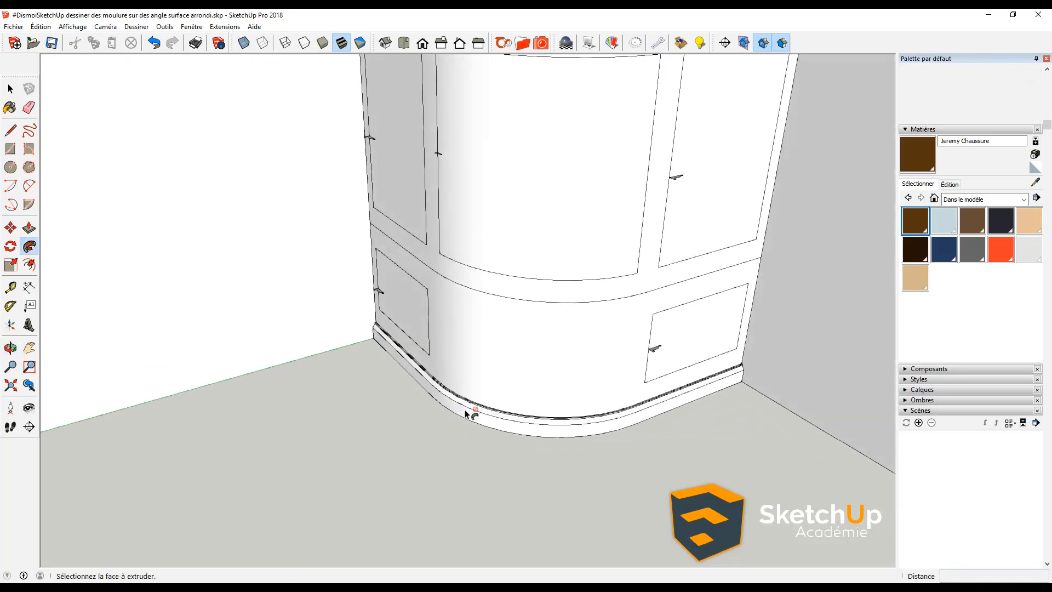
{"action": "scroll", "coordinate": [432, 387], "scroll_direction": "up", "scroll_amount": 2}
{"action": "scroll", "coordinate": [432, 387], "scroll_direction": "up", "scroll_amount": 3}
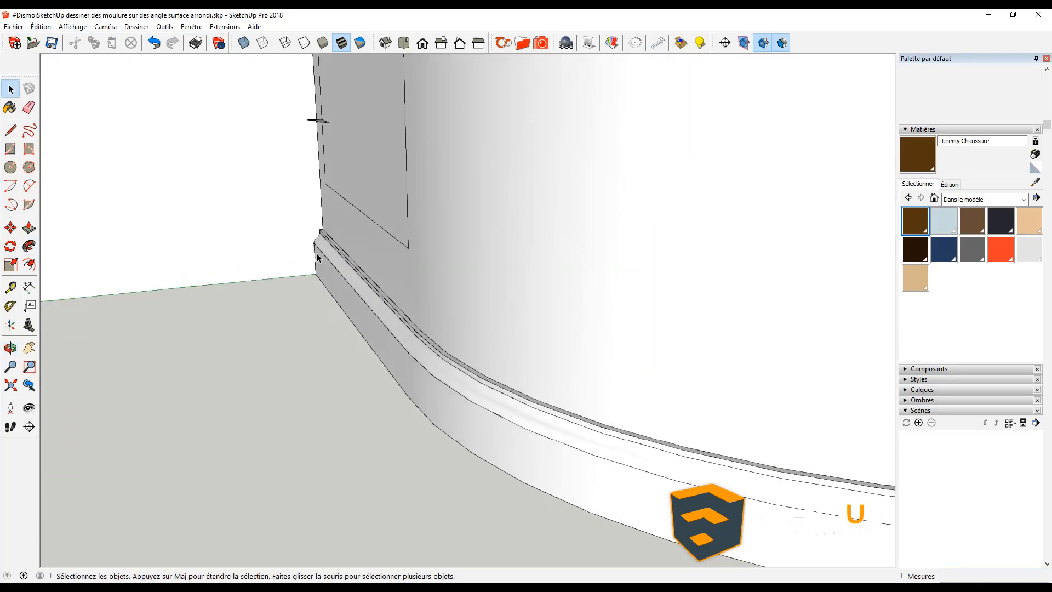
{"action": "key", "text": "ctrl+z"}
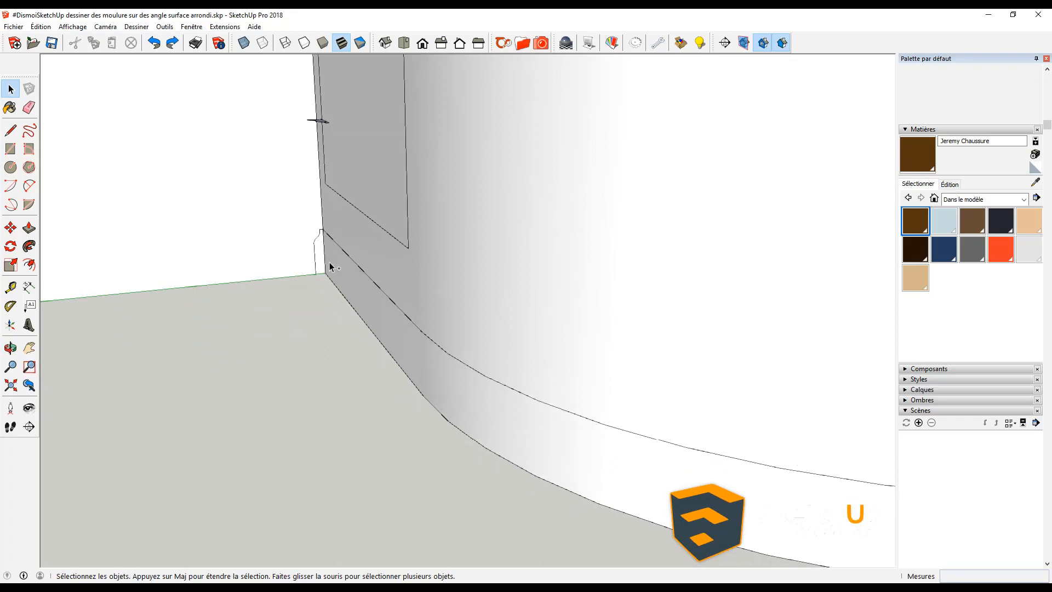
- Group the baseboard profile face with its edges at the end of the baseboard's upper line
{"action": "scroll", "coordinate": [331, 264], "scroll_direction": "down", "scroll_amount": 4}
{"action": "left_click", "coordinate": [423, 319], "text": "ctrl"}
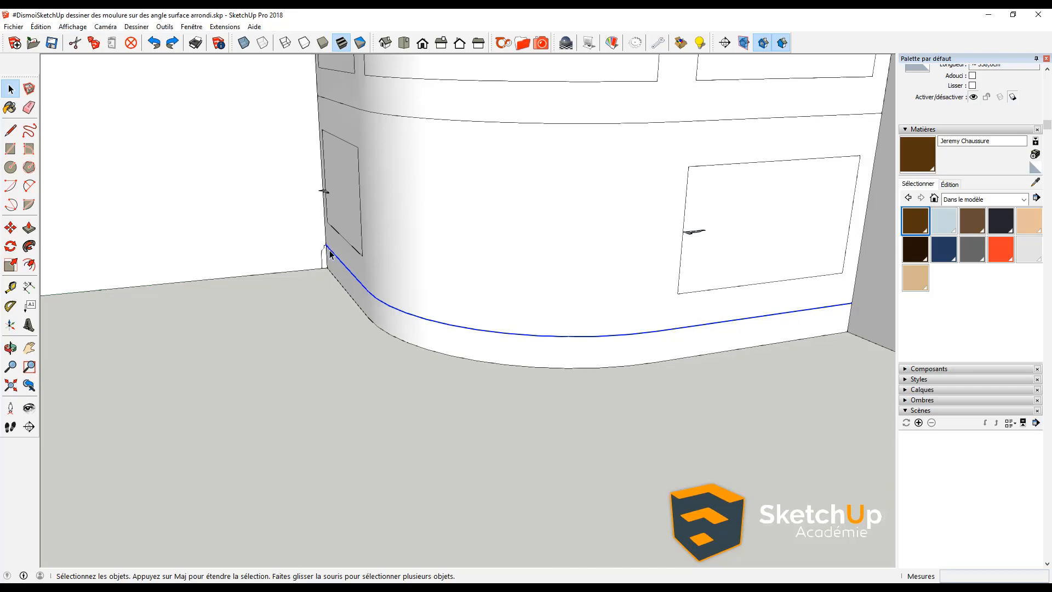
{"action": "left_click", "coordinate": [323, 263]}
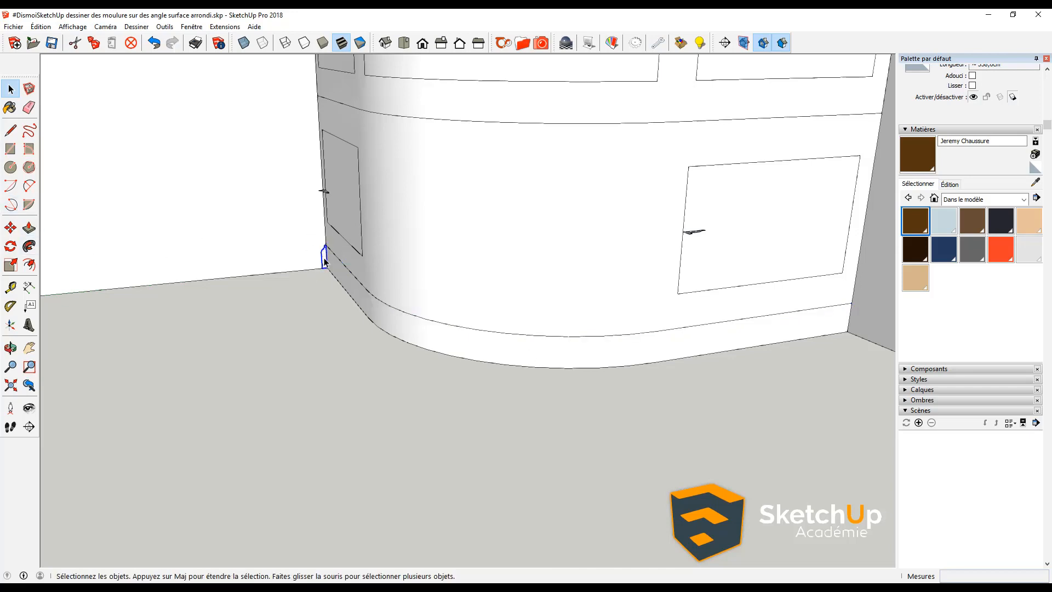
{"action": "scroll", "coordinate": [319, 259], "scroll_direction": "up", "scroll_amount": 3}
{"action": "right_click", "coordinate": [332, 262]}
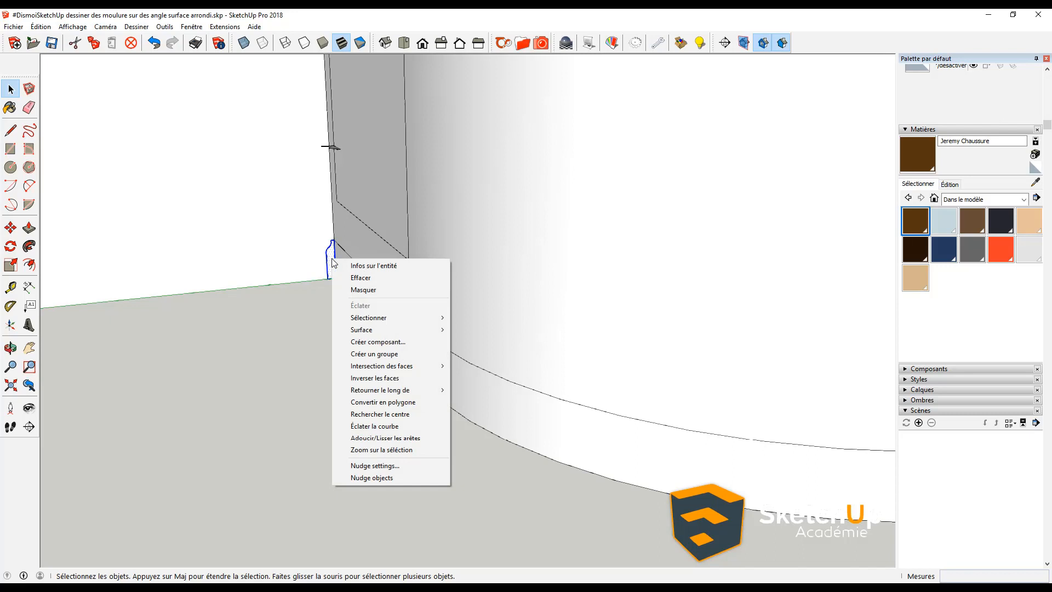
{"action": "left_click", "coordinate": [374, 353]}
- Sweep the grouped baseboard profile inside its group along the baseboard's full upper line around the curved wall with Follow Me, and leave the group
{"action": "scroll", "coordinate": [400, 309], "scroll_direction": "down", "scroll_amount": 3}
{"action": "scroll", "coordinate": [400, 313], "scroll_direction": "down", "scroll_amount": 2}
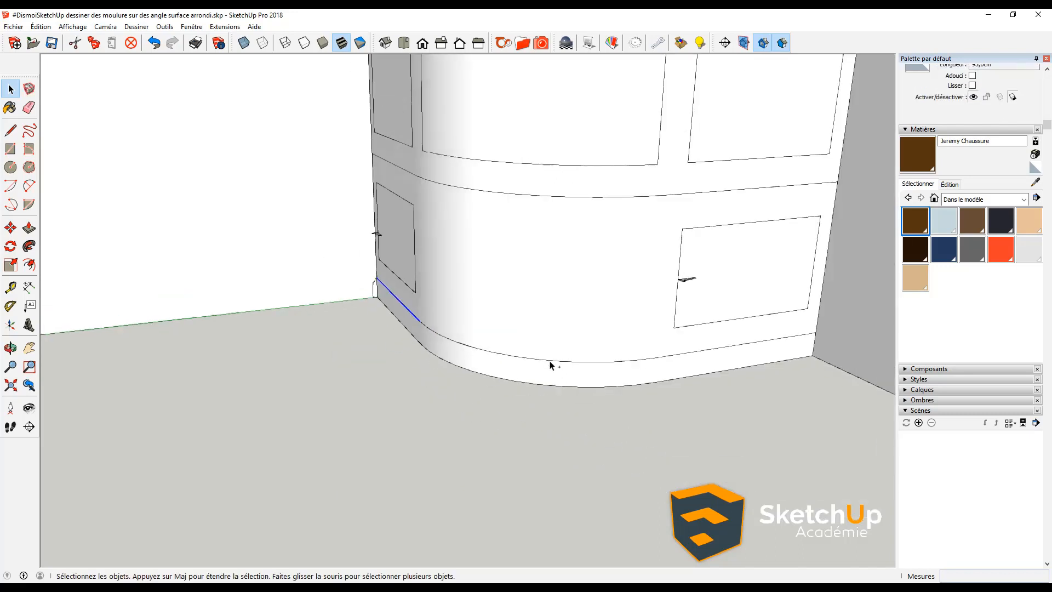
{"action": "left_click", "coordinate": [588, 362]}
{"action": "left_click", "coordinate": [675, 356], "text": "shift"}
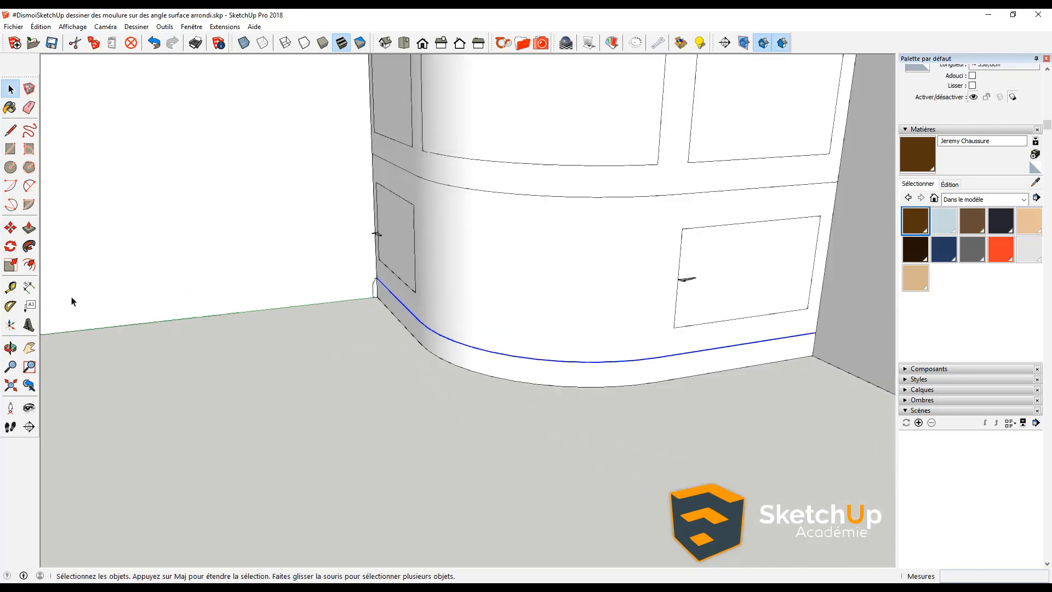
{"action": "left_click", "coordinate": [29, 246]}
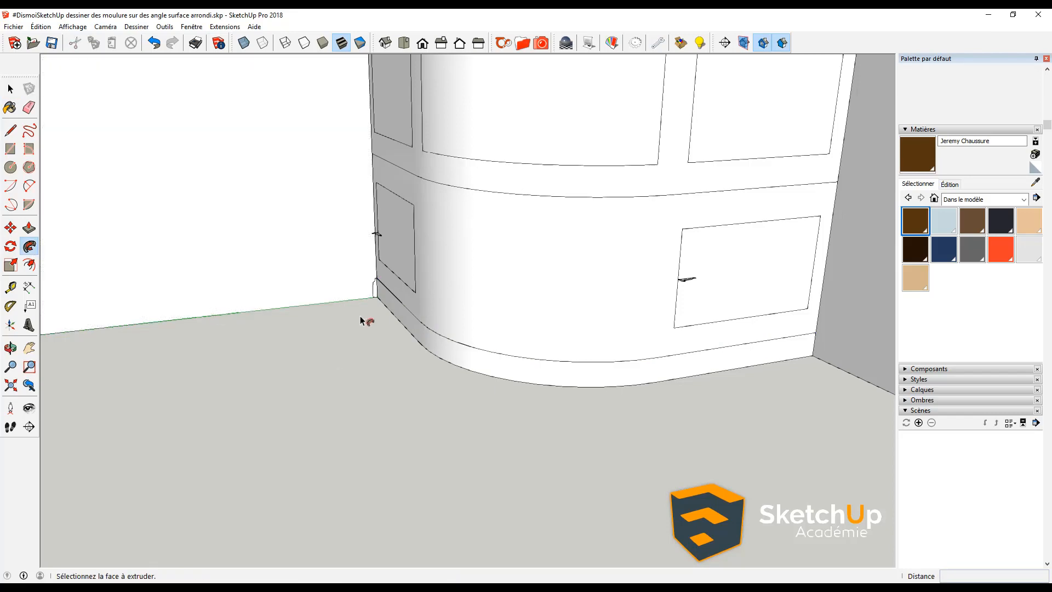
{"action": "scroll", "coordinate": [382, 308], "scroll_direction": "up", "scroll_amount": 2}
{"action": "scroll", "coordinate": [378, 296], "scroll_direction": "up", "scroll_amount": 2}
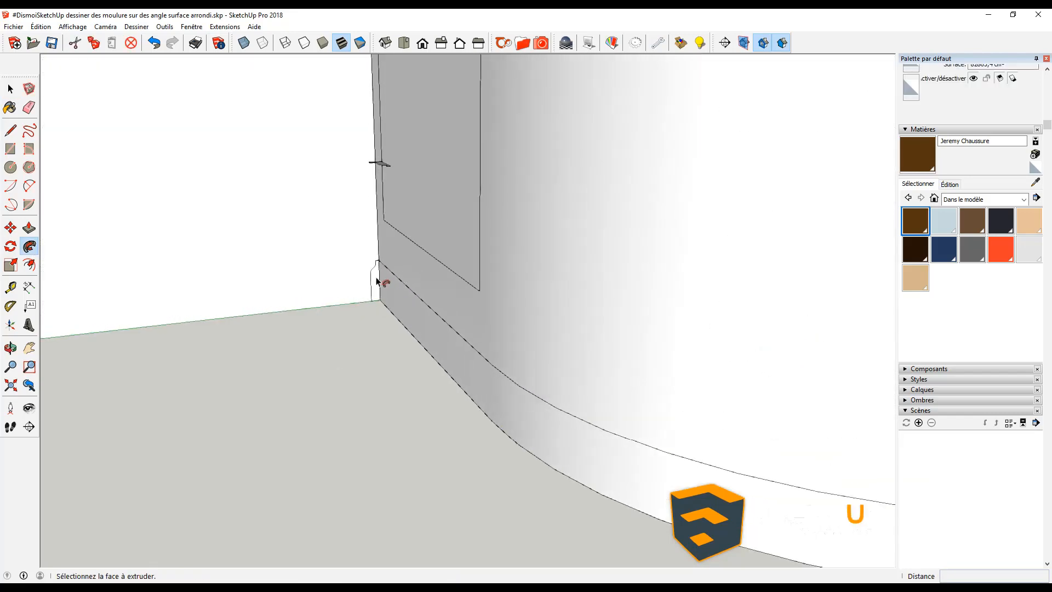
{"action": "right_click", "coordinate": [375, 281]}
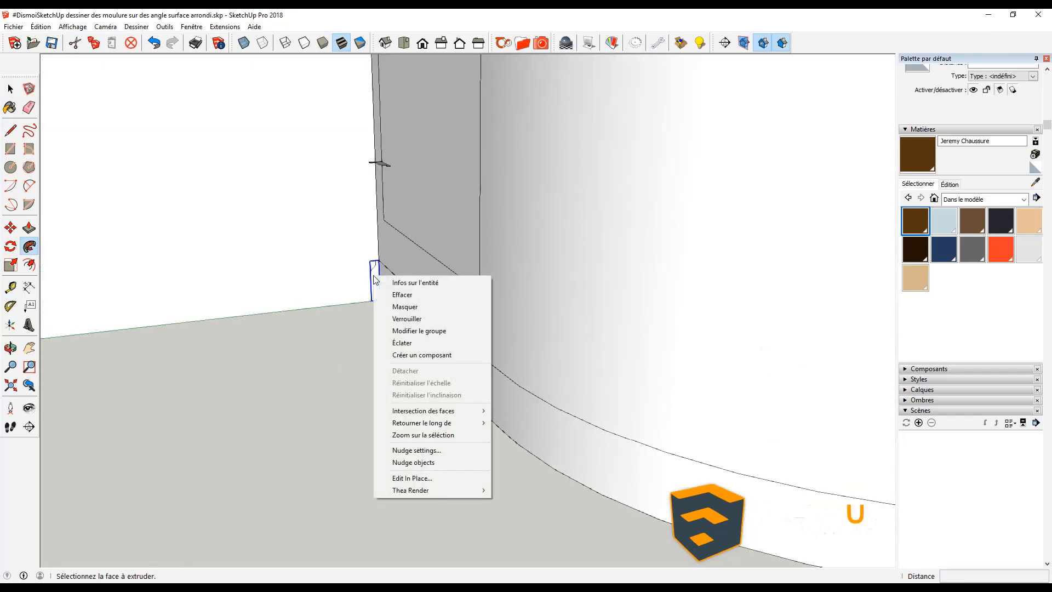
{"action": "left_click", "coordinate": [419, 331]}
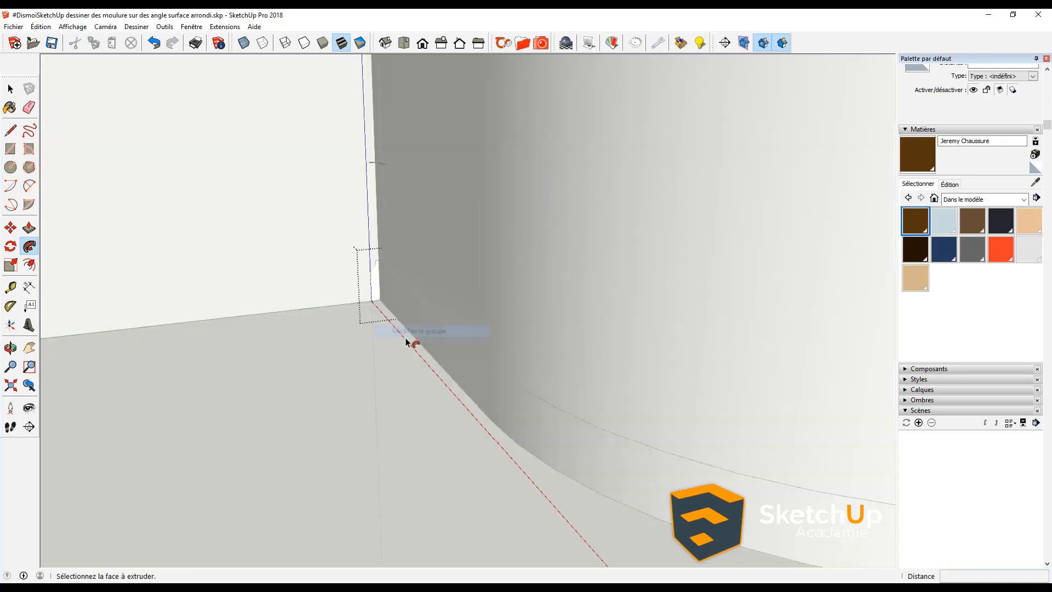
{"action": "left_click", "coordinate": [380, 288]}
{"action": "left_click", "coordinate": [379, 288]}
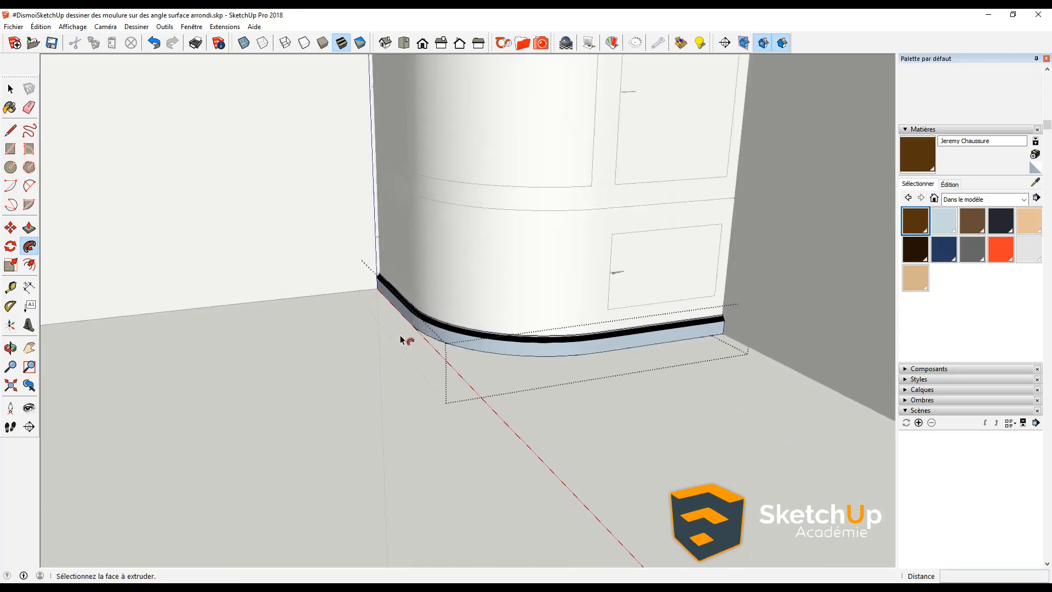
{"action": "middle_click_drag", "start_coordinate": [379, 293], "coordinate": [433, 387]}
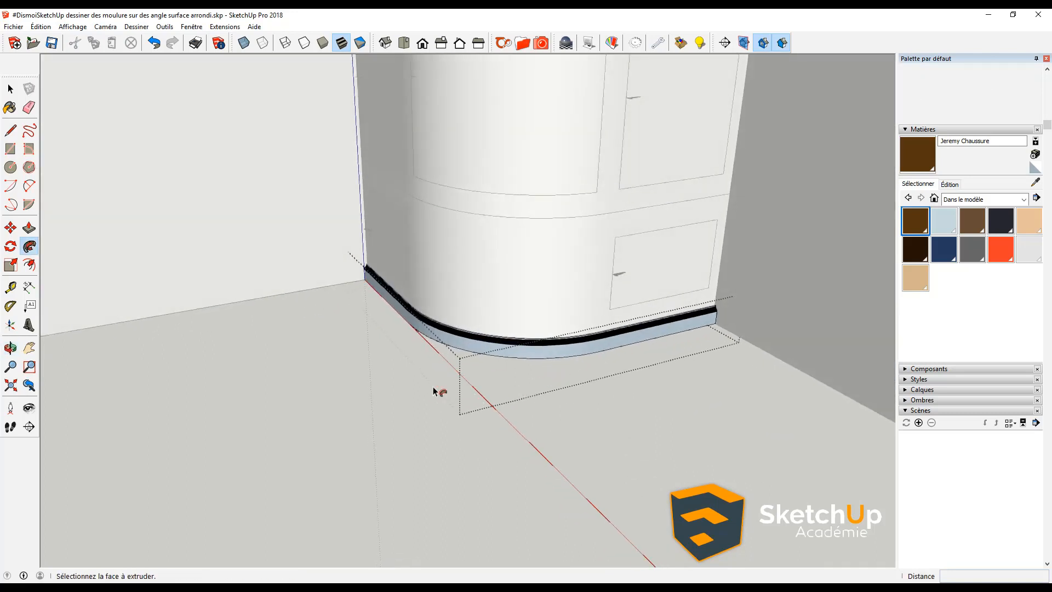
{"action": "key", "text": "space"}
{"action": "middle_click_drag", "start_coordinate": [310, 418], "coordinate": [301, 299]}
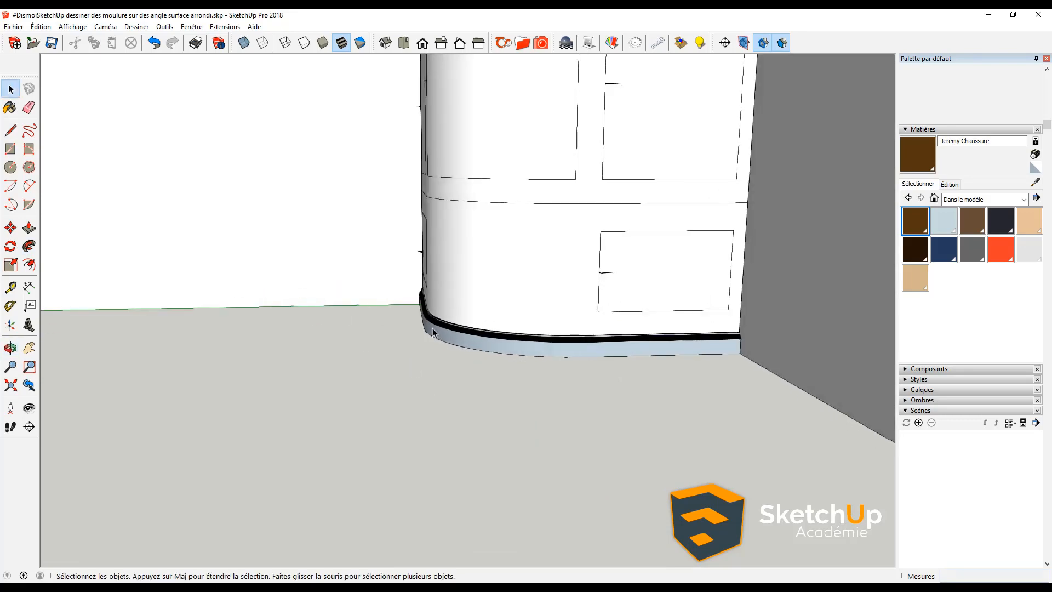
- Reverse all faces of the swept baseboard inside its group so the white sides face outward, and leave the group
{"action": "left_click", "coordinate": [447, 340]}
{"action": "middle_click_drag", "start_coordinate": [446, 339], "coordinate": [500, 440]}
{"action": "key", "text": "m"}
{"action": "middle_click_drag", "start_coordinate": [410, 380], "coordinate": [373, 404]}
{"action": "key", "text": "space"}
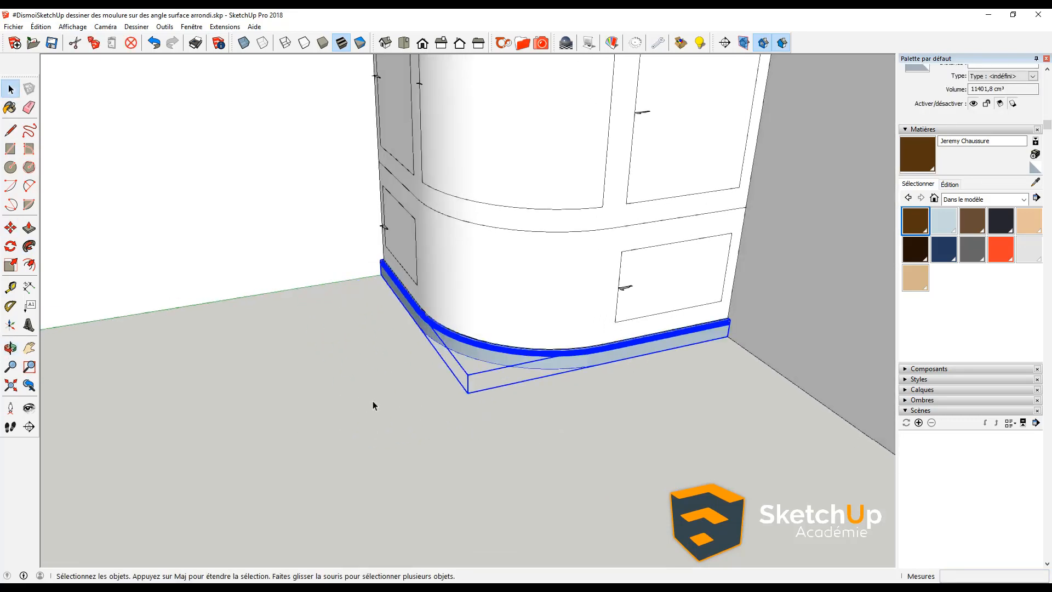
{"action": "scroll", "coordinate": [447, 330], "scroll_direction": "up", "scroll_amount": 4}
{"action": "right_click", "coordinate": [446, 330]}
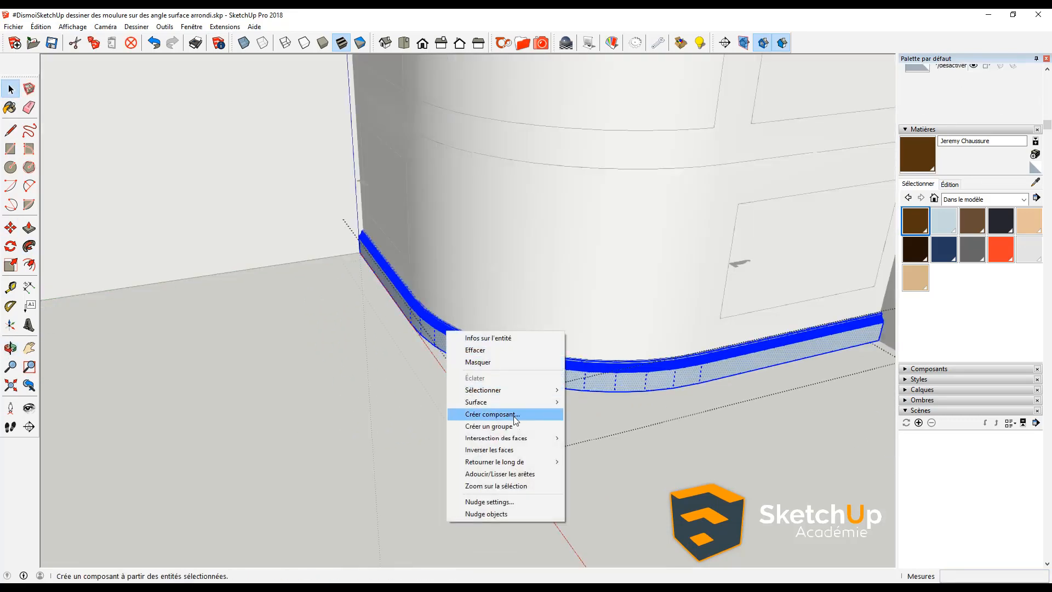
{"action": "left_click", "coordinate": [489, 449]}
{"action": "middle_click_drag", "start_coordinate": [402, 404], "coordinate": [416, 341]}
{"action": "scroll", "coordinate": [416, 341], "scroll_direction": "down", "scroll_amount": 8}
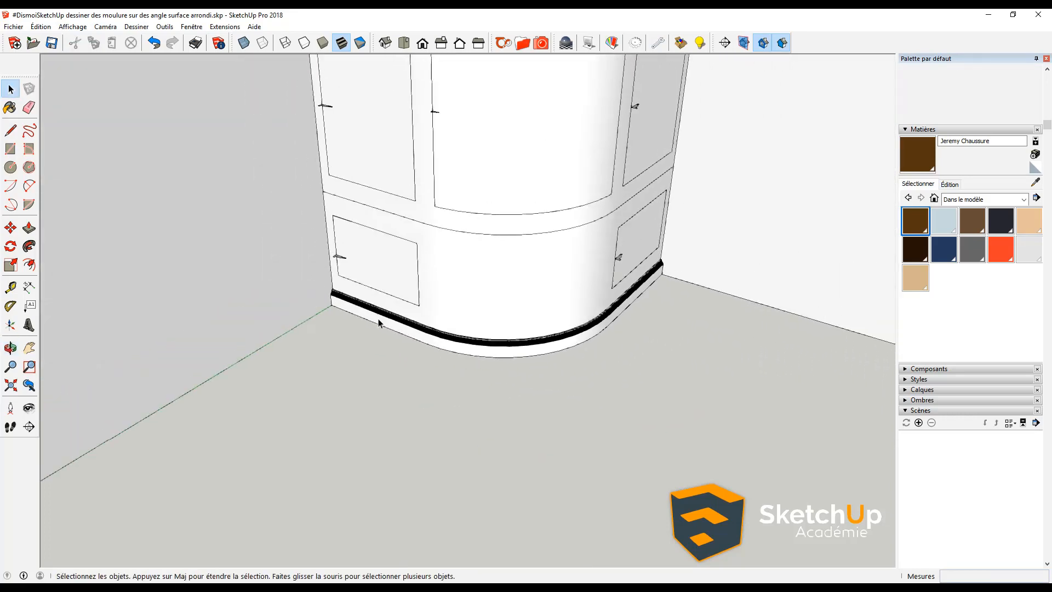
- Sweep the cornice profile with Follow Me along the long wall's top edge, around the curved corner and to the far wall's end
{"action": "middle_click_drag", "start_coordinate": [308, 356], "coordinate": [420, 357], "text": "shift"}
{"action": "scroll", "coordinate": [386, 350], "scroll_direction": "down", "scroll_amount": 3}
{"action": "middle_click_drag", "start_coordinate": [279, 391], "coordinate": [353, 341]}
{"action": "scroll", "coordinate": [356, 345], "scroll_direction": "up", "scroll_amount": 3}
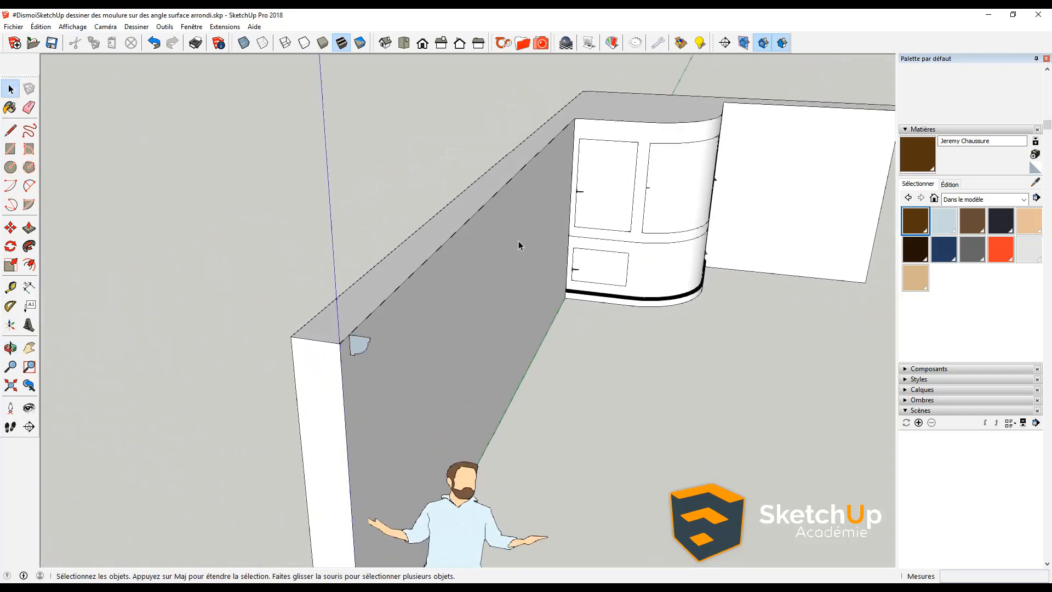
{"action": "left_click", "coordinate": [31, 248]}
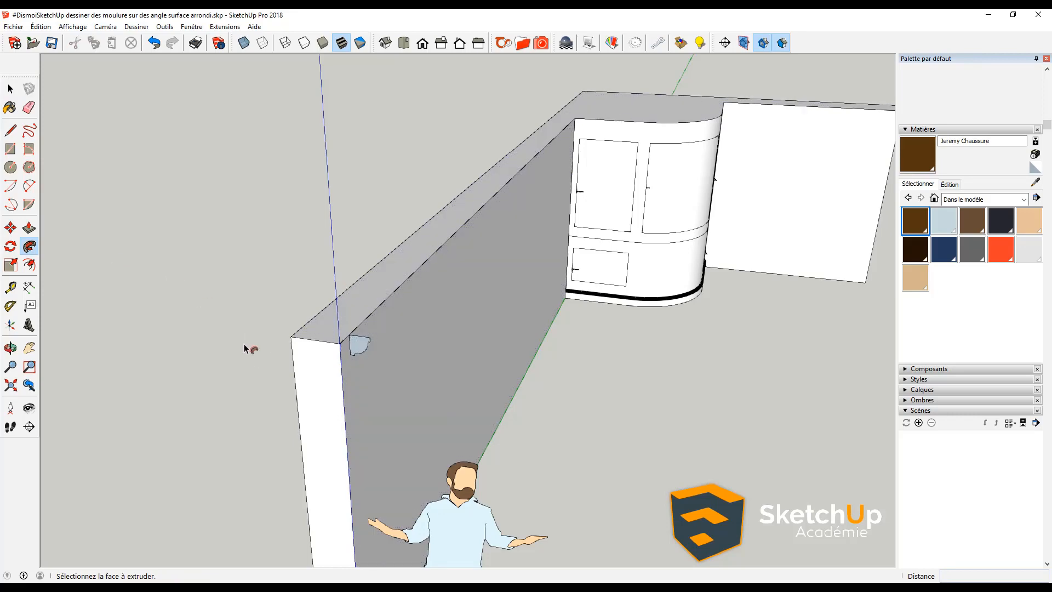
{"action": "left_click_drag", "start_coordinate": [357, 345], "coordinate": [469, 235]}
{"action": "middle_click_drag", "start_coordinate": [507, 209], "coordinate": [373, 285], "text": "shift"}
{"action": "mouse_move", "coordinate": [441, 213]}
{"action": "left_mouse_down"}
{"action": "mouse_move", "coordinate": [570, 215]}
{"action": "mouse_move", "coordinate": [607, 195]}
{"action": "mouse_move", "coordinate": [738, 199]}
{"action": "mouse_move", "coordinate": [787, 207]}
{"action": "mouse_move", "coordinate": [787, 219]}
{"action": "left_mouse_up"}
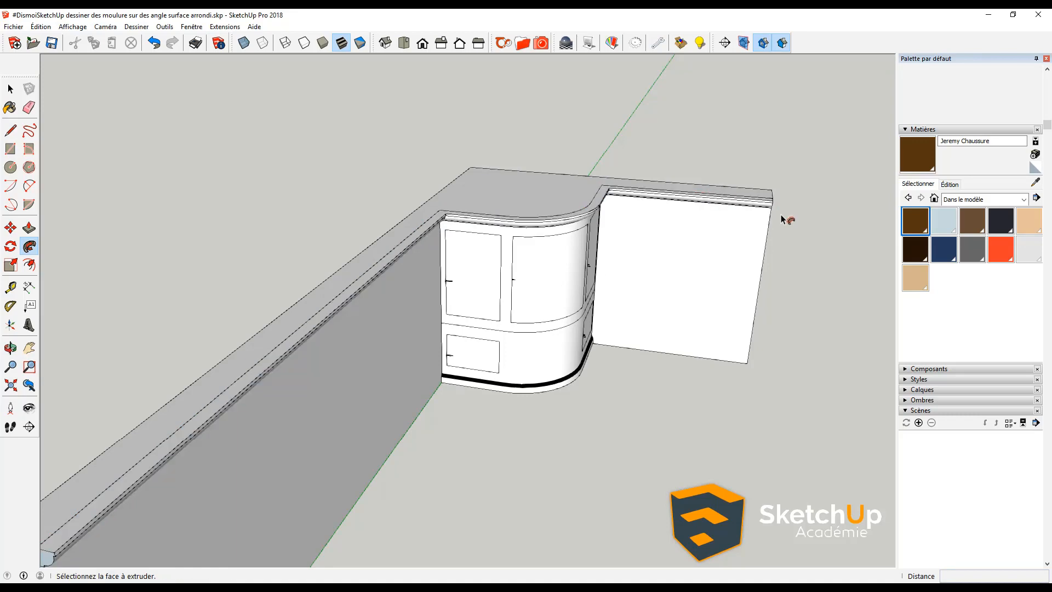
{"action": "middle_click_drag", "start_coordinate": [787, 219], "coordinate": [614, 269]}
{"action": "key", "text": "space"}
- Examine the swept cornice and baseboard around the curved wall corner from several angles
{"action": "middle_click_drag", "start_coordinate": [499, 326], "coordinate": [521, 339]}
{"action": "scroll", "coordinate": [541, 343], "scroll_direction": "up", "scroll_amount": 3}
{"action": "scroll", "coordinate": [608, 283], "scroll_direction": "up", "scroll_amount": 2}
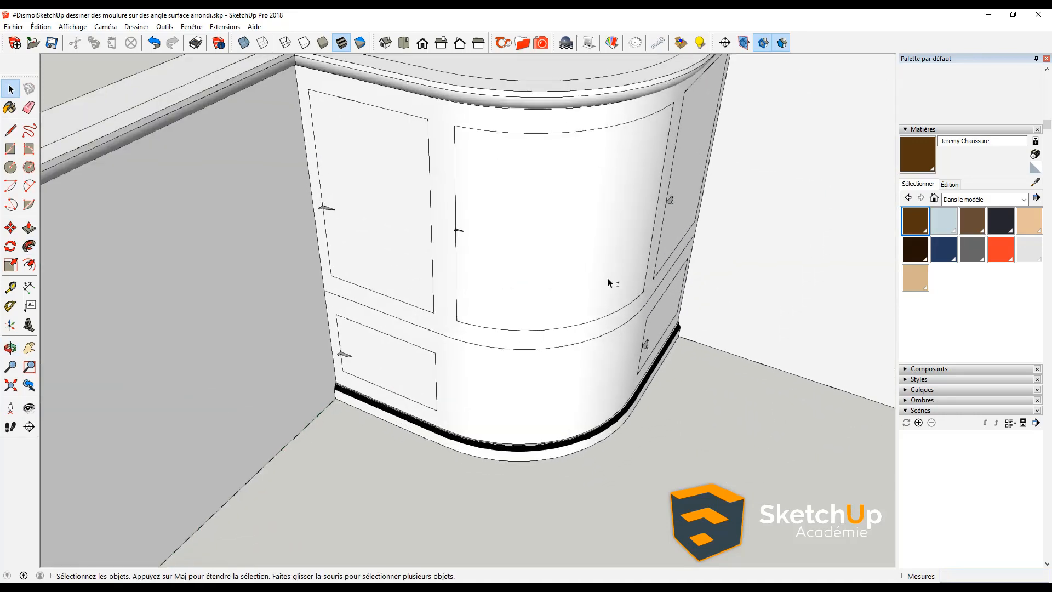
{"action": "middle_click_drag", "start_coordinate": [611, 282], "coordinate": [454, 384]}
{"action": "scroll", "coordinate": [394, 412], "scroll_direction": "down", "scroll_amount": 3}
{"action": "middle_click_drag", "start_coordinate": [388, 401], "coordinate": [442, 348], "text": "shift"}
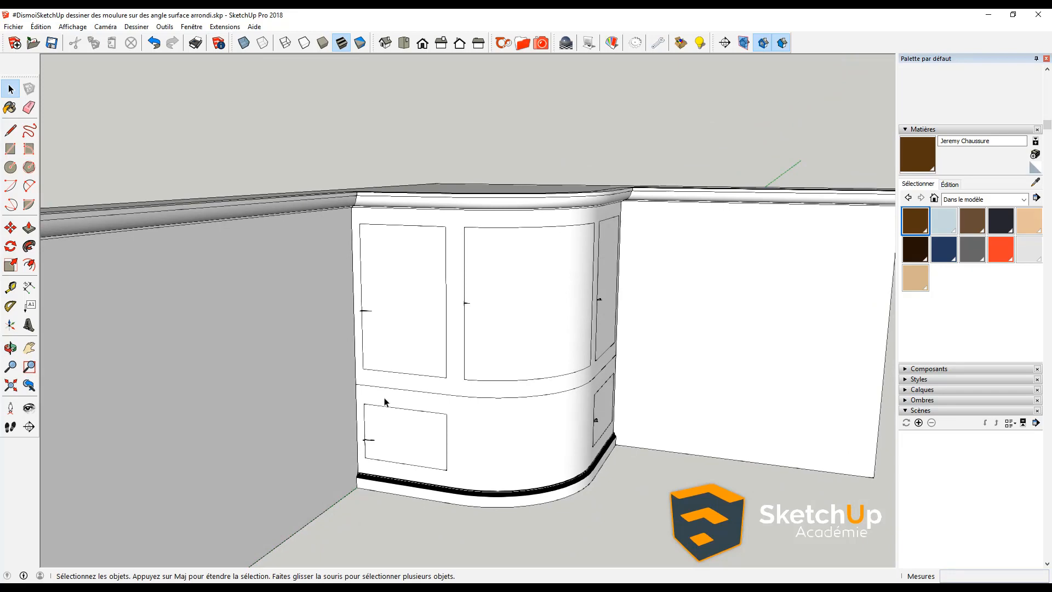
{"action": "middle_click_drag", "start_coordinate": [386, 403], "coordinate": [329, 317]}
{"action": "scroll", "coordinate": [386, 357], "scroll_direction": "up", "scroll_amount": 3}
{"action": "scroll", "coordinate": [396, 367], "scroll_direction": "up", "scroll_amount": 2}
{"action": "scroll", "coordinate": [311, 311], "scroll_direction": "down", "scroll_amount": 2}
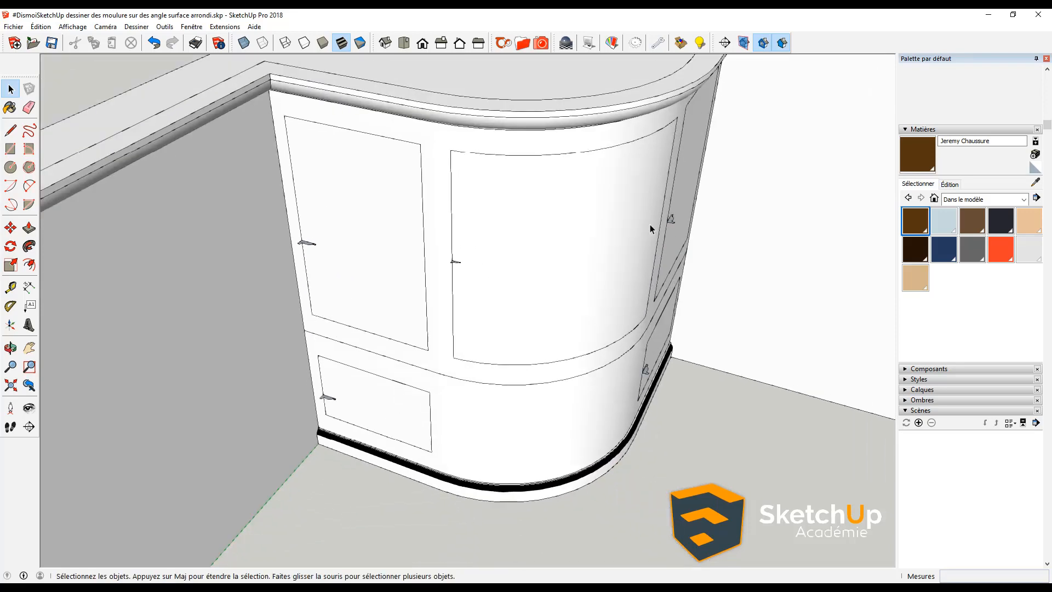
{"action": "middle_click_drag", "start_coordinate": [650, 228], "coordinate": [678, 277]}
- Sweep the frame moulding profile around the lower flat panel beside the long wall with Follow Me
{"action": "left_click", "coordinate": [363, 401]}
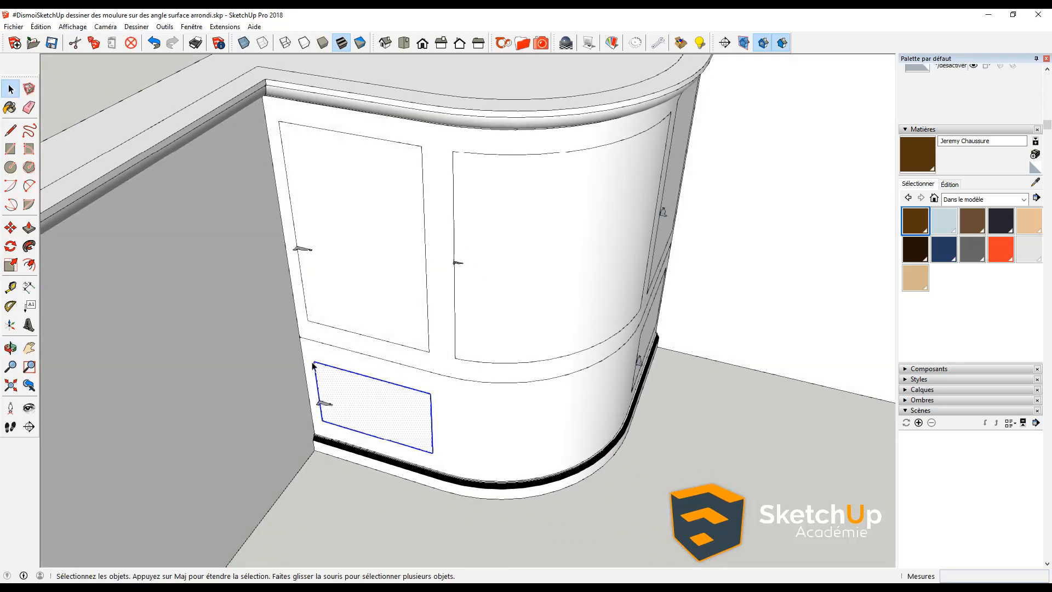
{"action": "scroll", "coordinate": [327, 373], "scroll_direction": "up", "scroll_amount": 2}
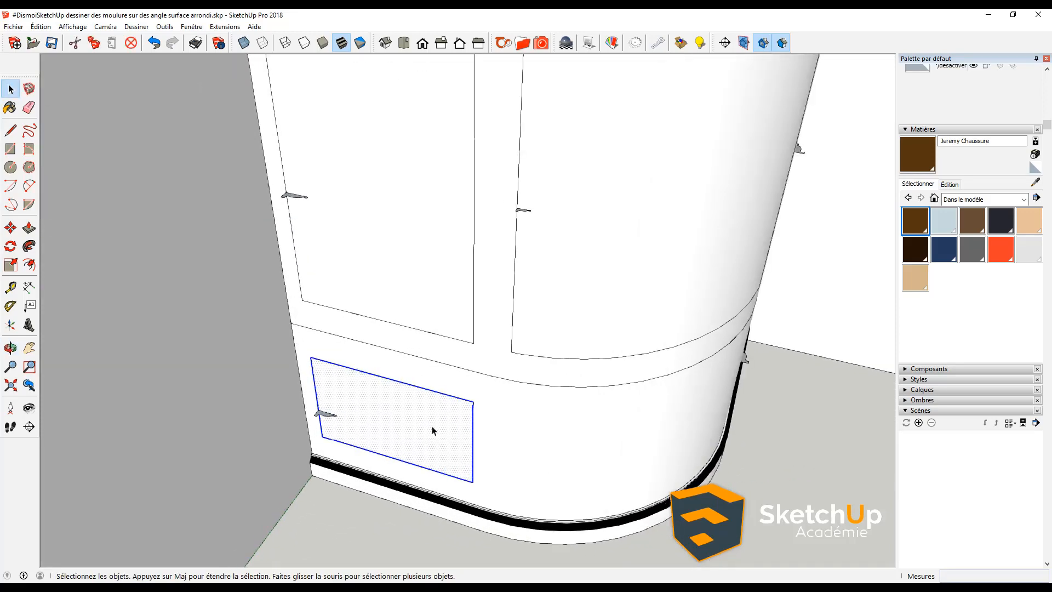
{"action": "scroll", "coordinate": [475, 427], "scroll_direction": "up", "scroll_amount": 2}
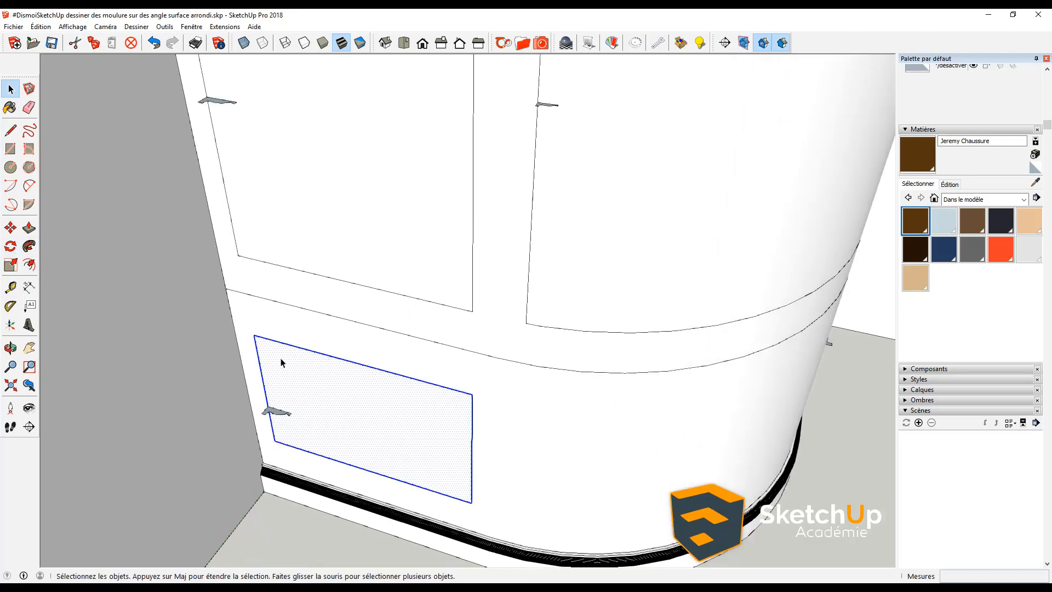
{"action": "left_click", "coordinate": [31, 251]}
{"action": "left_click", "coordinate": [283, 418]}
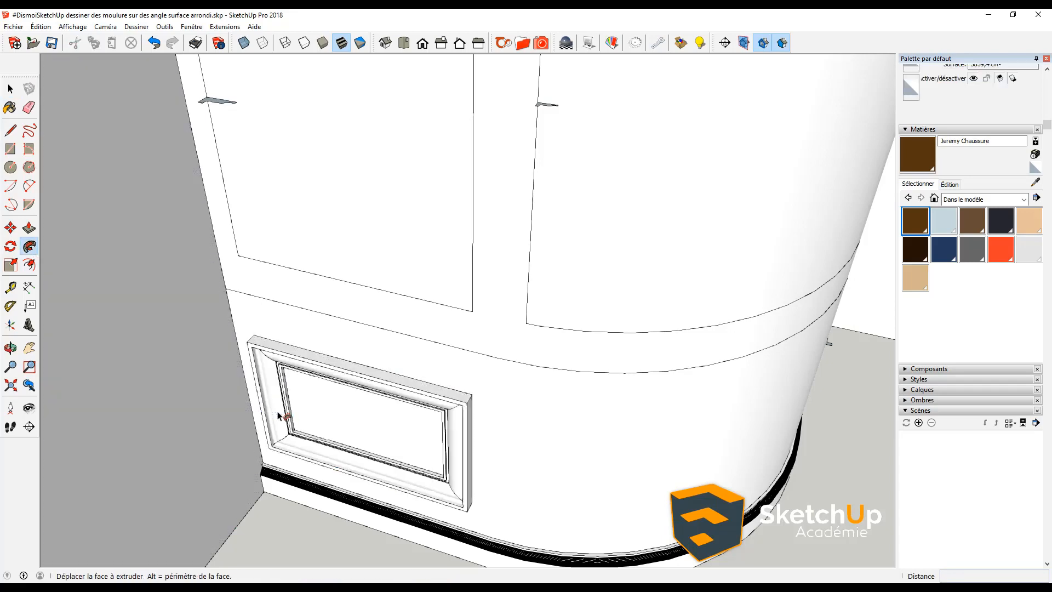
{"action": "scroll", "coordinate": [304, 438], "scroll_direction": "down", "scroll_amount": 1}
{"action": "scroll", "coordinate": [305, 438], "scroll_direction": "down", "scroll_amount": 1}
{"action": "key", "text": "space"}
- Sweep the frame moulding profile around the upper flat panel beside the long wall with Follow Me
{"action": "left_click", "coordinate": [296, 291]}
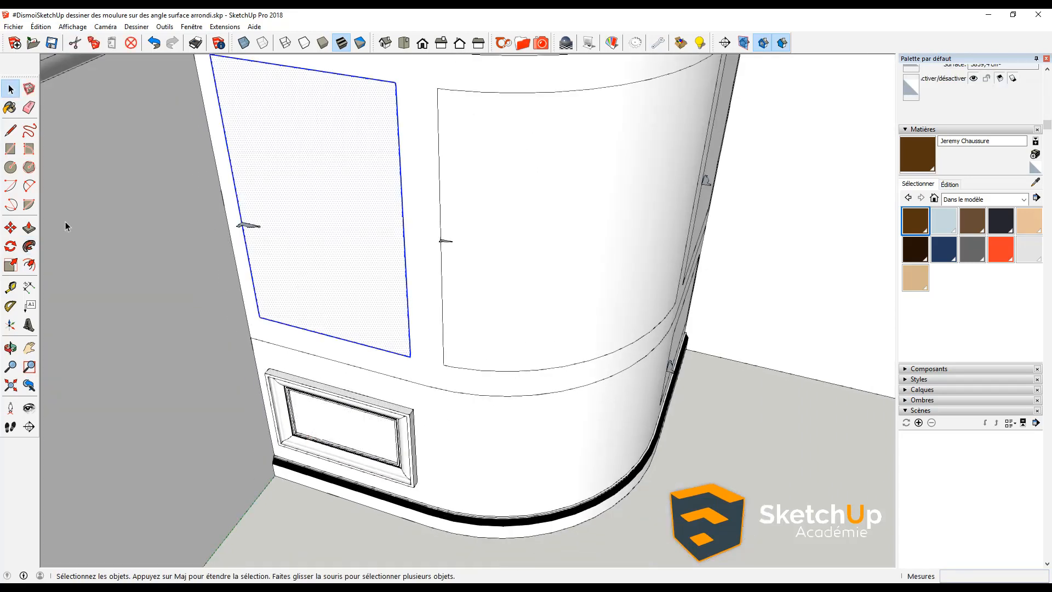
{"action": "left_click", "coordinate": [29, 247]}
{"action": "left_click", "coordinate": [248, 225]}
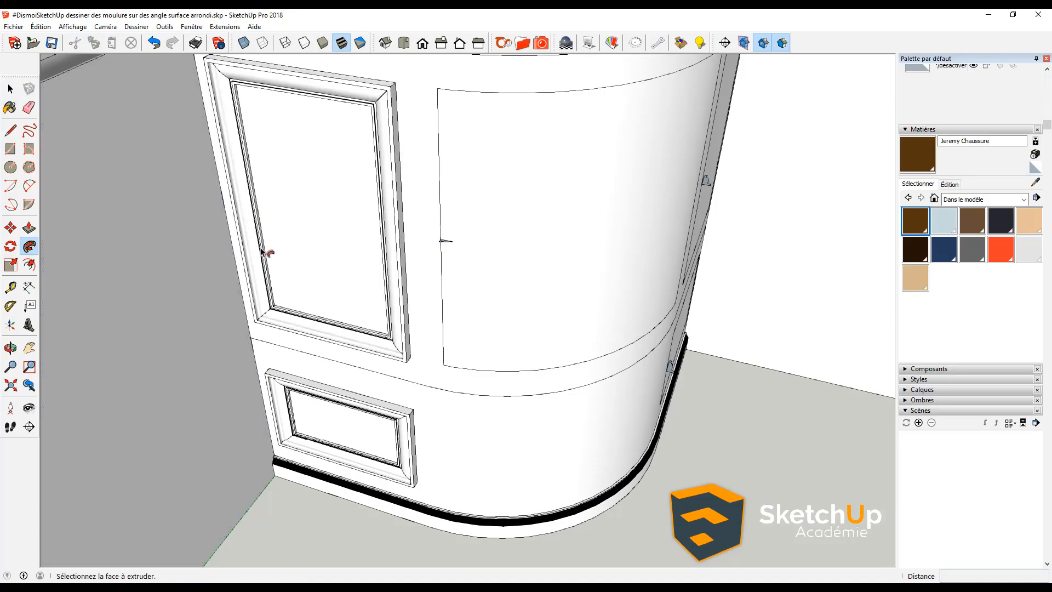
{"action": "scroll", "coordinate": [513, 294], "scroll_direction": "down", "scroll_amount": 3}
{"action": "key", "text": "space"}
- Sweep the frame moulding profile around the upper flat panel on the opposite side of the curved corner with Follow Me
{"action": "middle_click_drag", "start_coordinate": [508, 294], "coordinate": [433, 277]}
{"action": "key", "text": "Caps_Lock"}
{"action": "scroll", "coordinate": [646, 316], "scroll_direction": "up", "scroll_amount": 3}
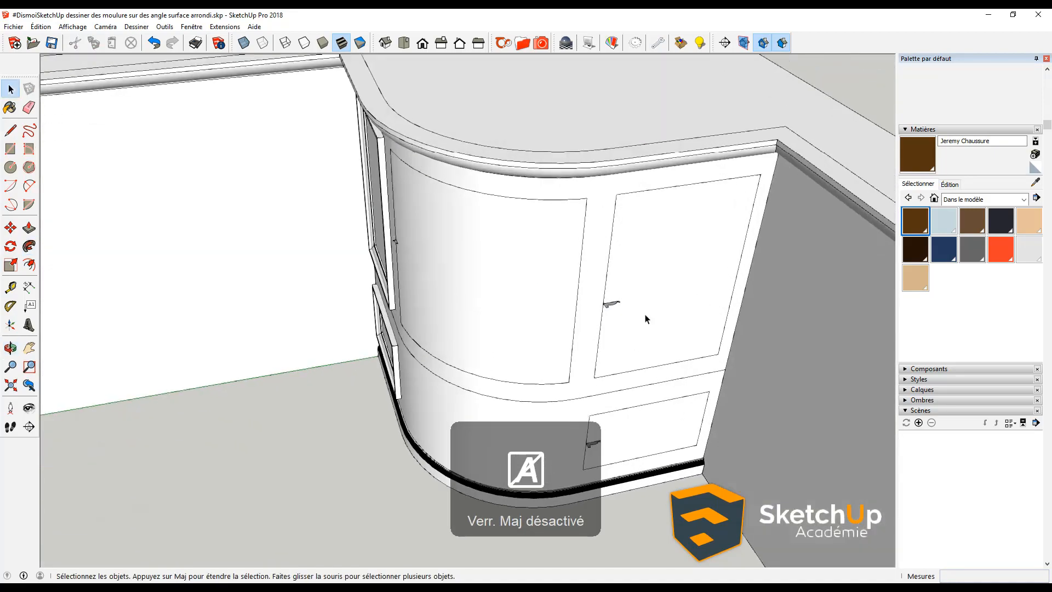
{"action": "left_click", "coordinate": [662, 318]}
{"action": "left_click", "coordinate": [28, 247]}
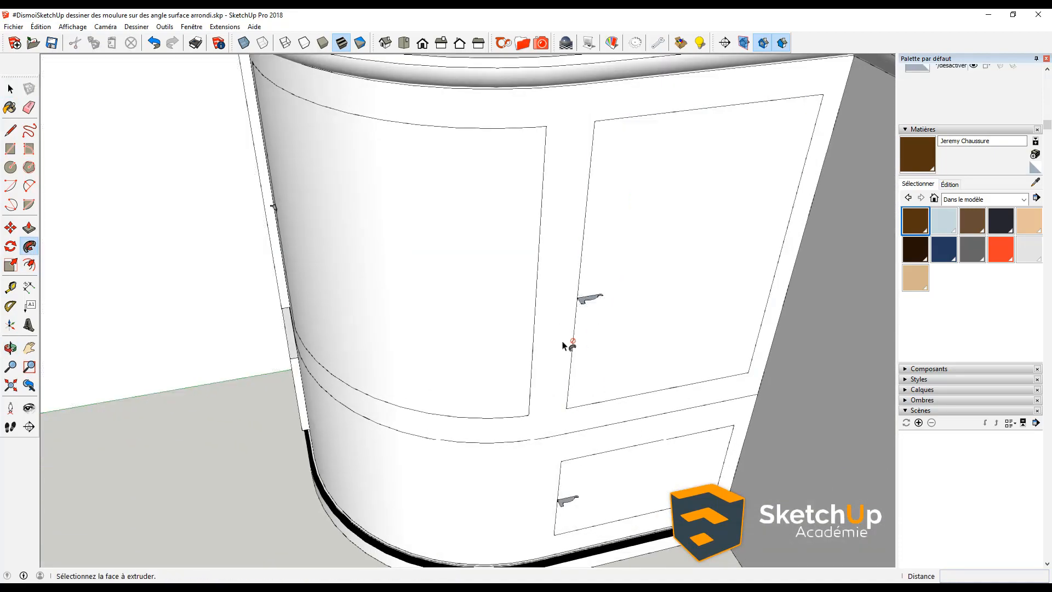
{"action": "left_click", "coordinate": [586, 299]}
{"action": "scroll", "coordinate": [545, 313], "scroll_direction": "down", "scroll_amount": 3}
{"action": "key", "text": "space"}
- Sweep the frame moulding profile around the lower flat panel on the opposite side of the curved corner with Follow Me
{"action": "scroll", "coordinate": [603, 521], "scroll_direction": "up", "scroll_amount": 3}
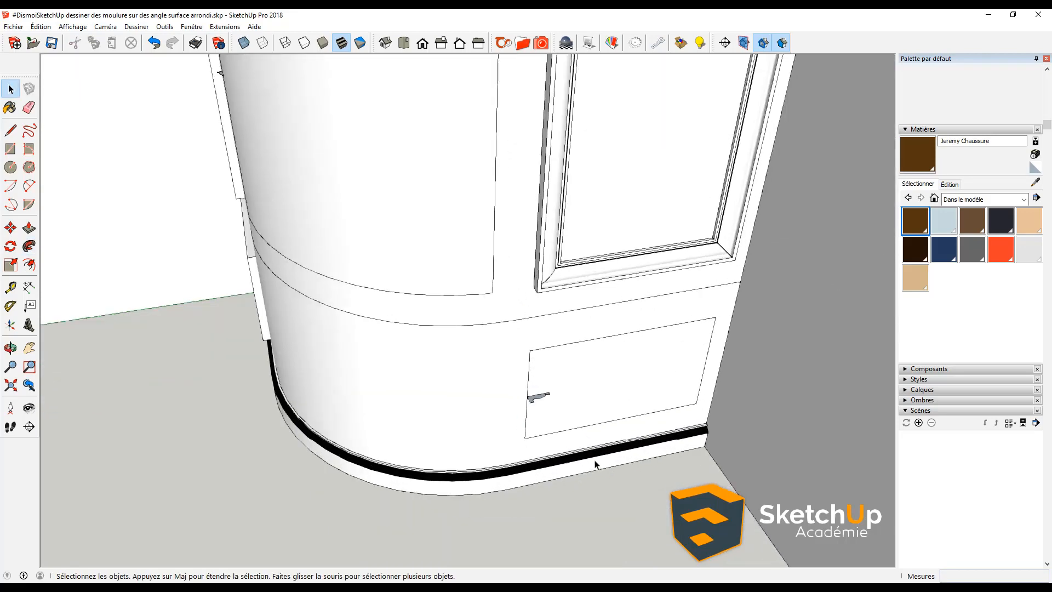
{"action": "double_click", "coordinate": [591, 395]}
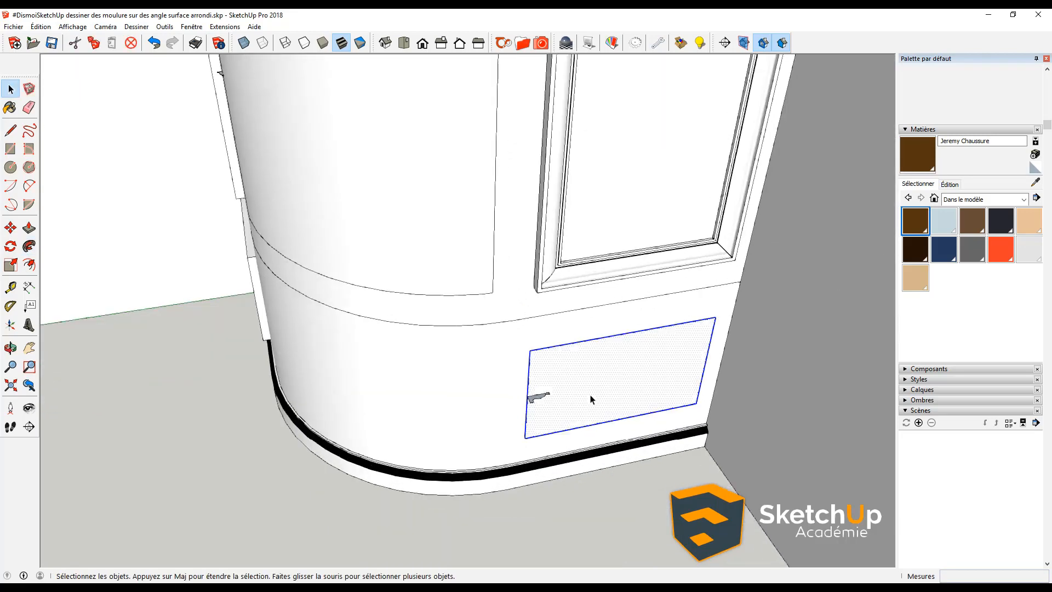
{"action": "left_click", "coordinate": [30, 248]}
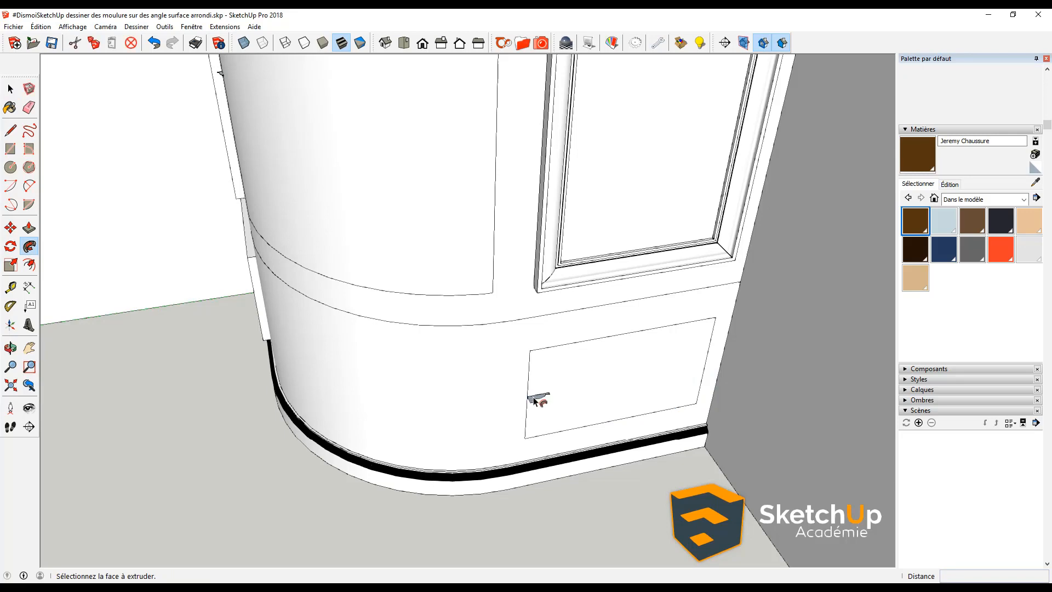
{"action": "left_click", "coordinate": [534, 402]}
{"action": "scroll", "coordinate": [534, 402], "scroll_direction": "down", "scroll_amount": 3}
{"action": "middle_click_drag", "start_coordinate": [405, 357], "coordinate": [508, 338]}
{"action": "key", "text": "space"}
- Try to sweep the frame moulding profile with Follow Me using the preselected edges of the upper curved panel as path
{"action": "scroll", "coordinate": [416, 254], "scroll_direction": "up", "scroll_amount": 3}
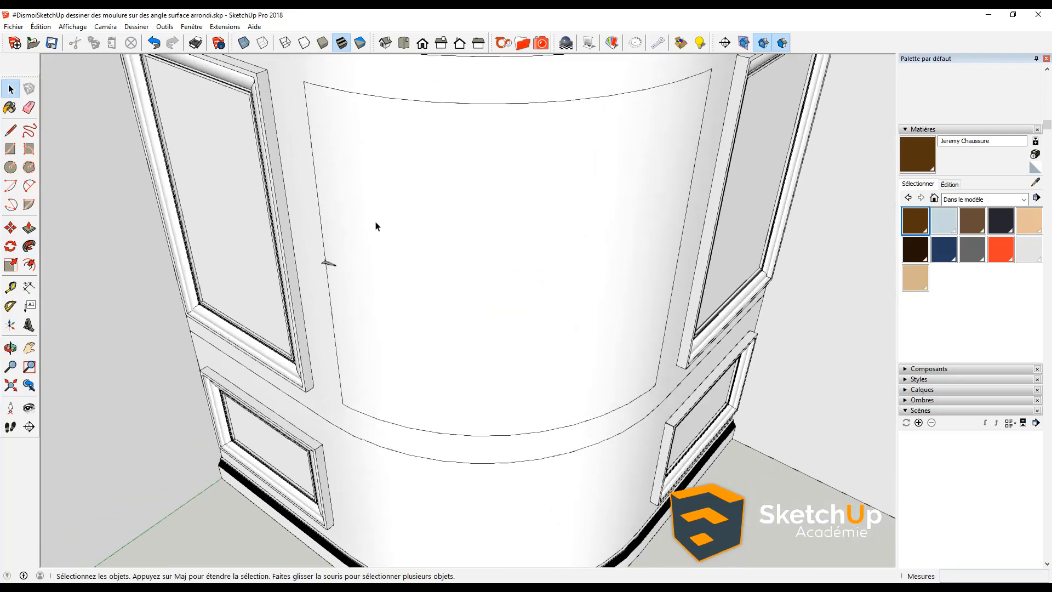
{"action": "double_click", "coordinate": [373, 226]}
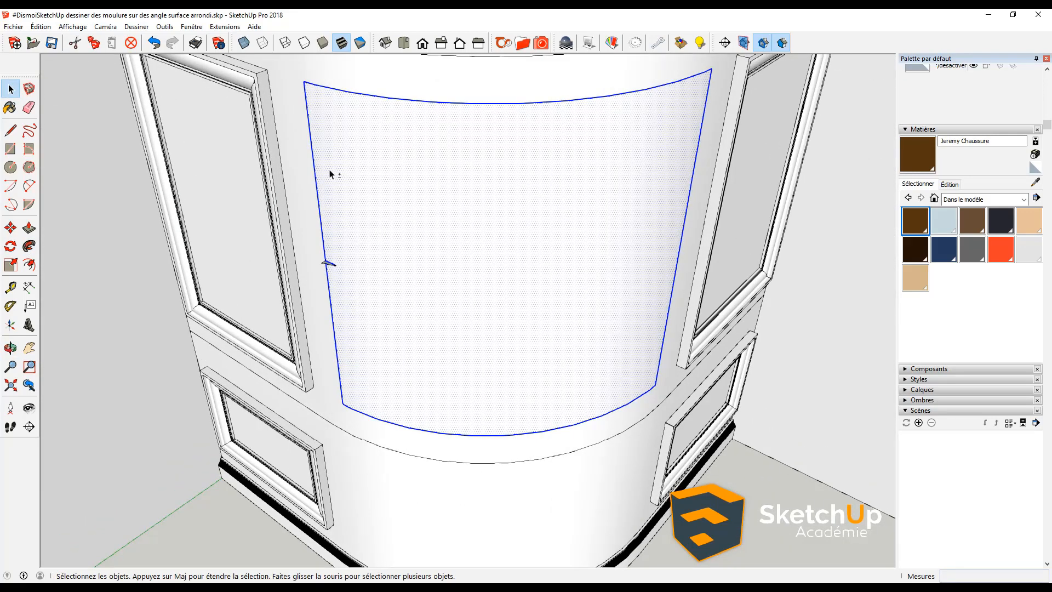
{"action": "left_click", "coordinate": [404, 148], "text": "shift"}
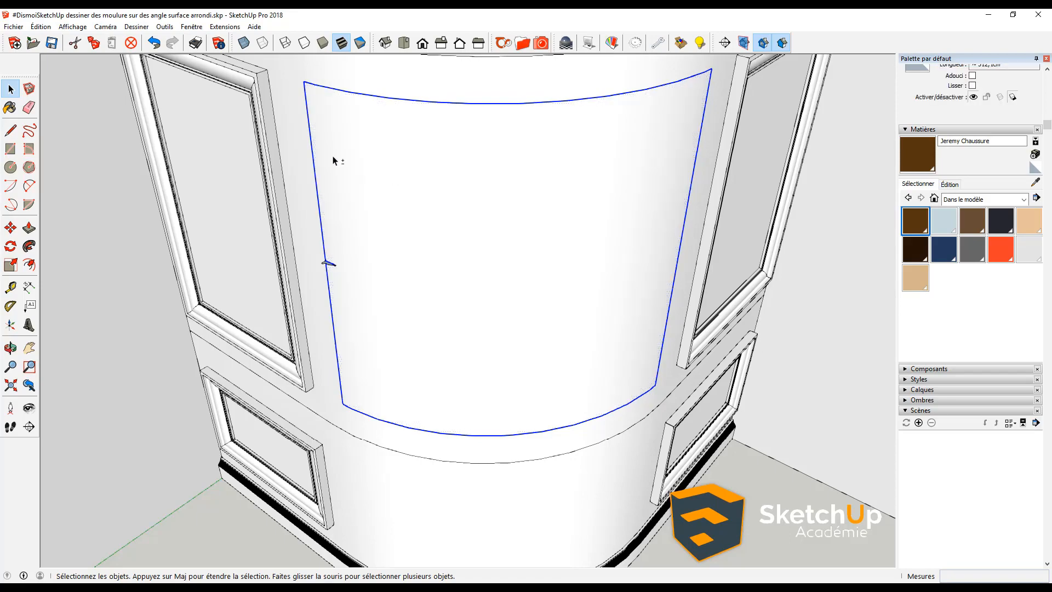
{"action": "left_click", "coordinate": [470, 194], "text": "shift"}
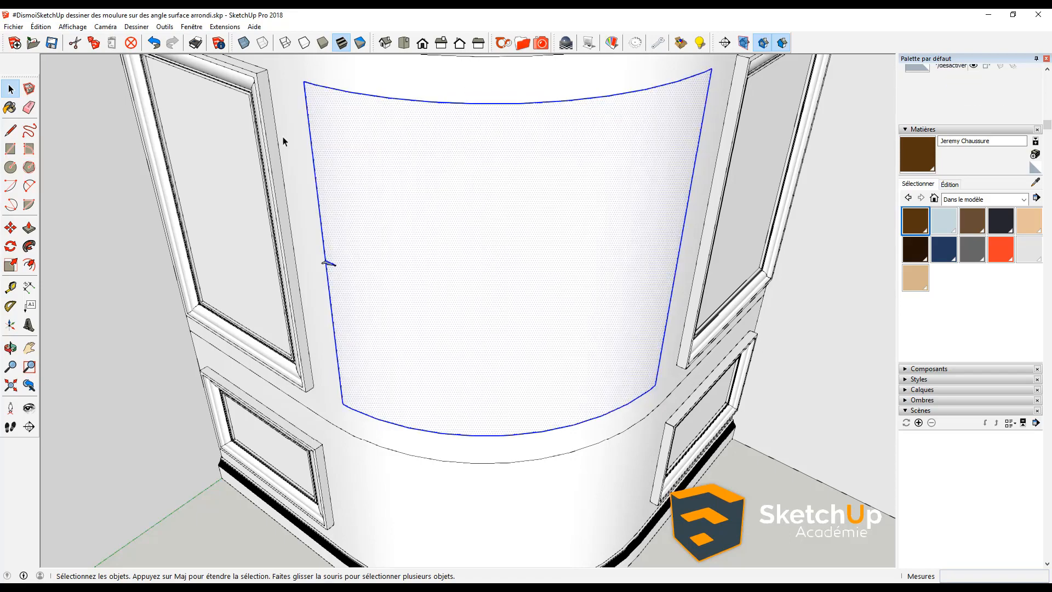
{"action": "left_click", "coordinate": [398, 192], "text": "shift"}
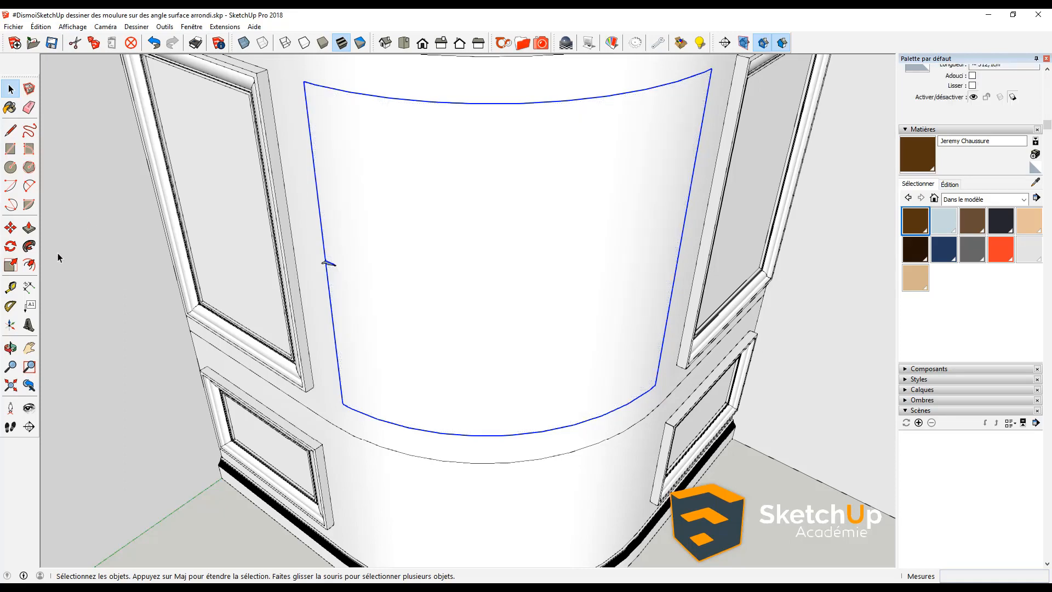
{"action": "left_click", "coordinate": [30, 246]}
{"action": "scroll", "coordinate": [329, 263], "scroll_direction": "up", "scroll_amount": 5}
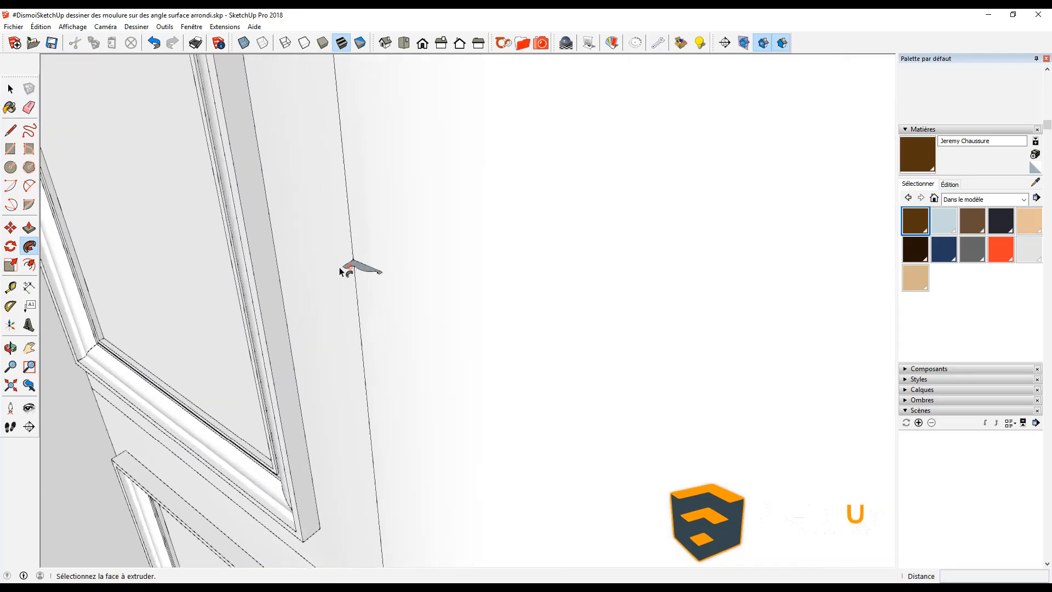
{"action": "scroll", "coordinate": [340, 267], "scroll_direction": "up", "scroll_amount": 1}
{"action": "left_click", "coordinate": [350, 267]}
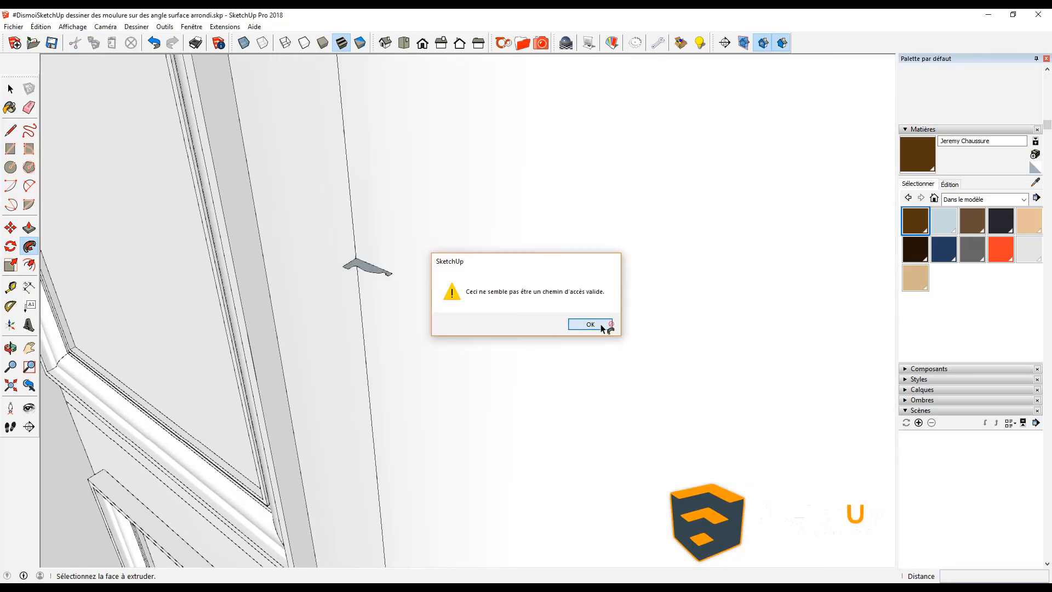
{"action": "left_click", "coordinate": [590, 324]}
- Sweep the frame moulding profile with Follow Me by tracing it manually around the outline of the upper curved panel
{"action": "scroll", "coordinate": [373, 259], "scroll_direction": "down", "scroll_amount": 6}
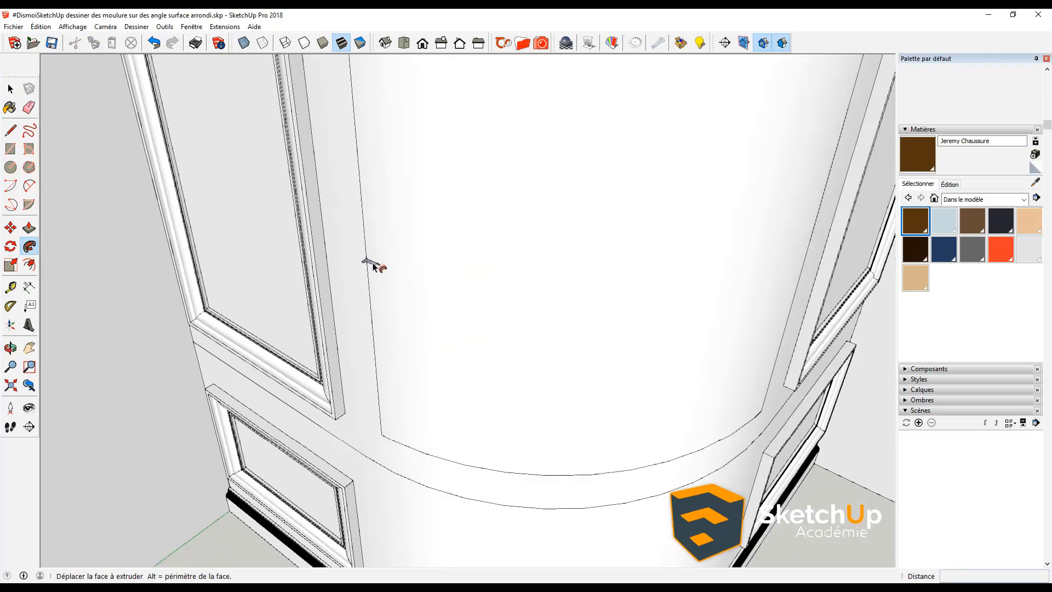
{"action": "scroll", "coordinate": [373, 267], "scroll_direction": "down", "scroll_amount": 5}
{"action": "mouse_move", "coordinate": [373, 267]}
{"action": "left_mouse_down"}
{"action": "mouse_move", "coordinate": [376, 146]}
{"action": "mouse_move", "coordinate": [607, 157]}
{"action": "mouse_move", "coordinate": [637, 134]}
{"action": "mouse_move", "coordinate": [640, 206]}
{"action": "mouse_move", "coordinate": [650, 149]}
{"action": "mouse_move", "coordinate": [620, 340]}
{"action": "mouse_move", "coordinate": [576, 373]}
{"action": "mouse_move", "coordinate": [438, 392]}
{"action": "mouse_move", "coordinate": [382, 367]}
{"action": "left_mouse_up"}
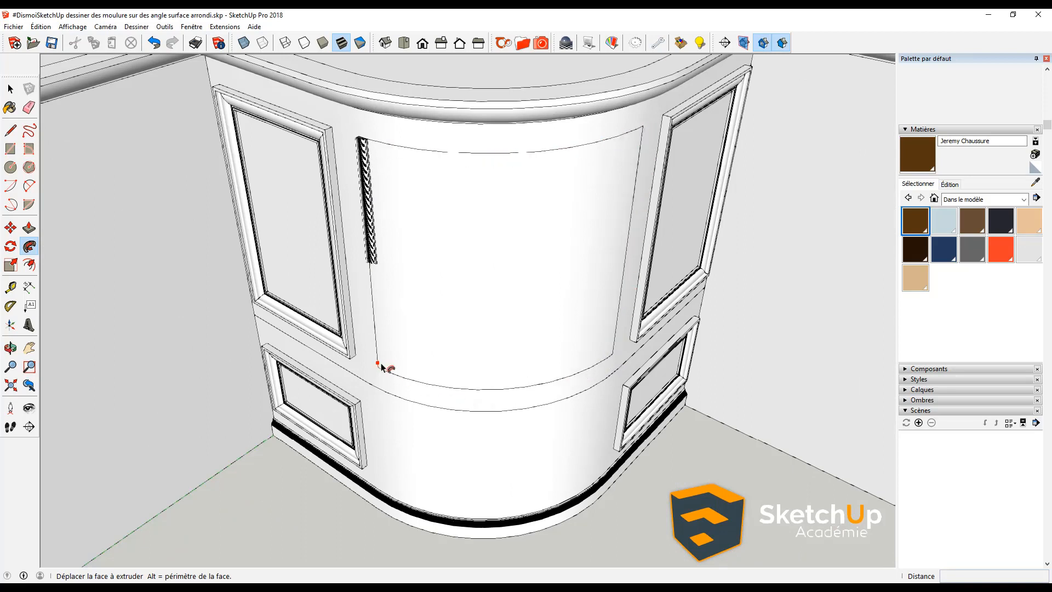
{"action": "scroll", "coordinate": [382, 365], "scroll_direction": "up", "scroll_amount": 1}
{"action": "scroll", "coordinate": [376, 262], "scroll_direction": "up", "scroll_amount": 3}
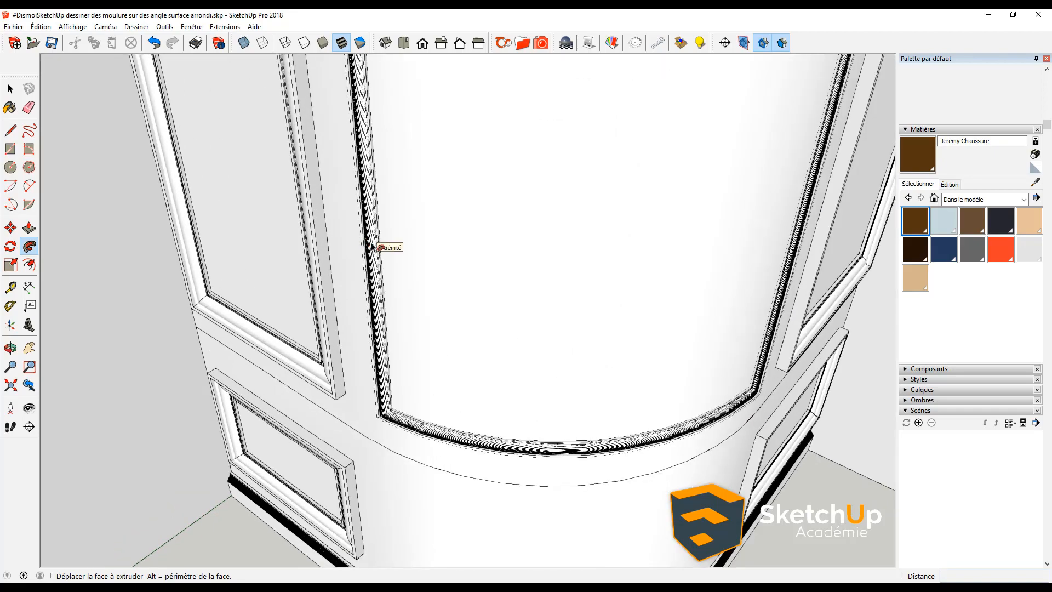
{"action": "left_click", "coordinate": [373, 247]}
{"action": "scroll", "coordinate": [366, 301], "scroll_direction": "down", "scroll_amount": 4}
{"action": "key", "text": "space"}
- Examine the baseboard, cornice and panel frame mouldings on the rounded corner from several angles
{"action": "middle_click_drag", "start_coordinate": [393, 314], "coordinate": [525, 353]}
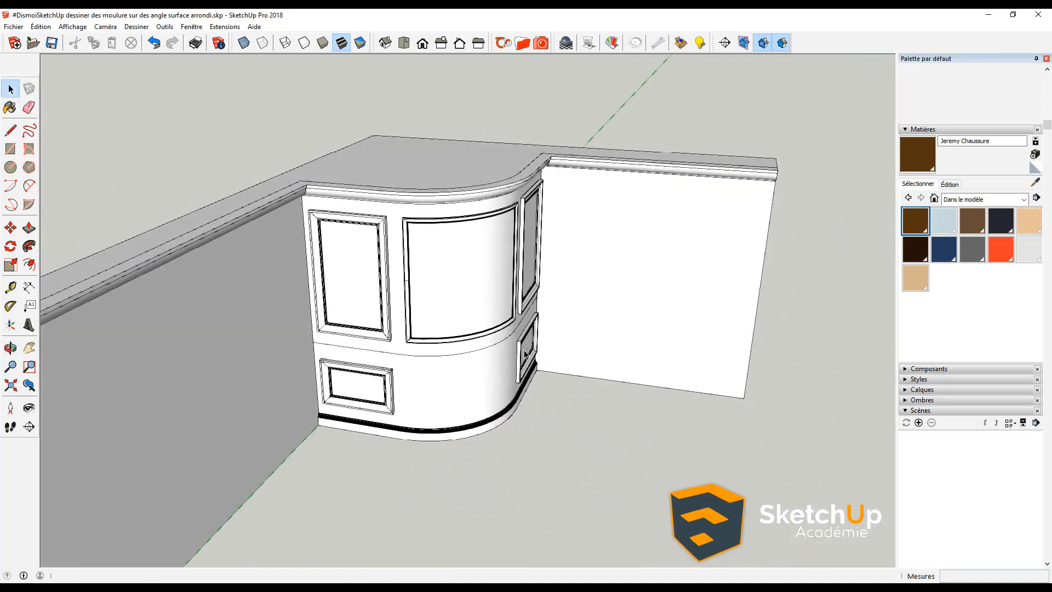
{"action": "middle_click_drag", "start_coordinate": [469, 404], "coordinate": [383, 385]}
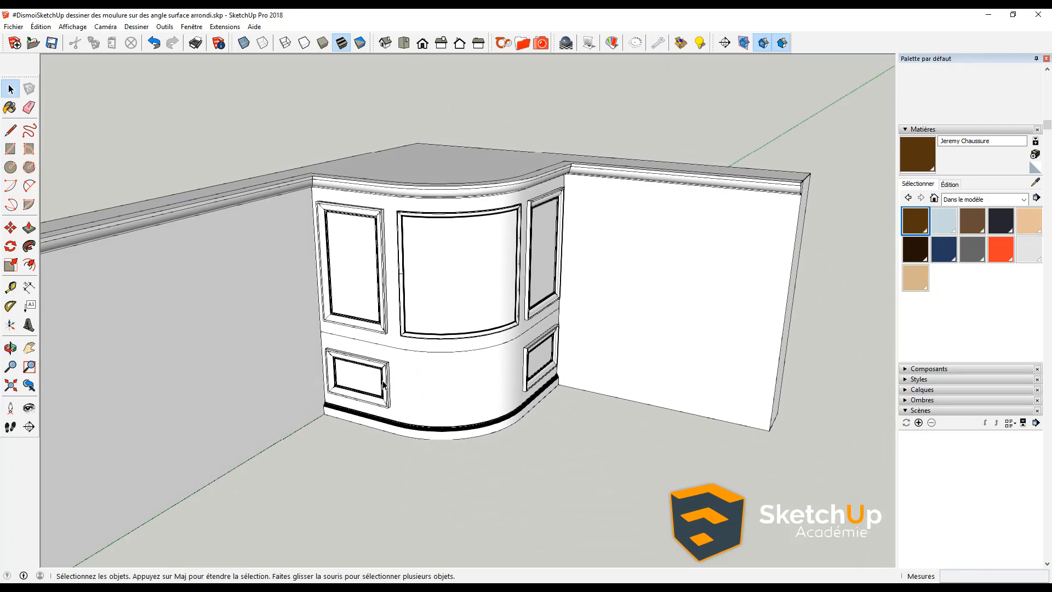
{"action": "middle_click_drag", "start_coordinate": [376, 351], "coordinate": [374, 380]}
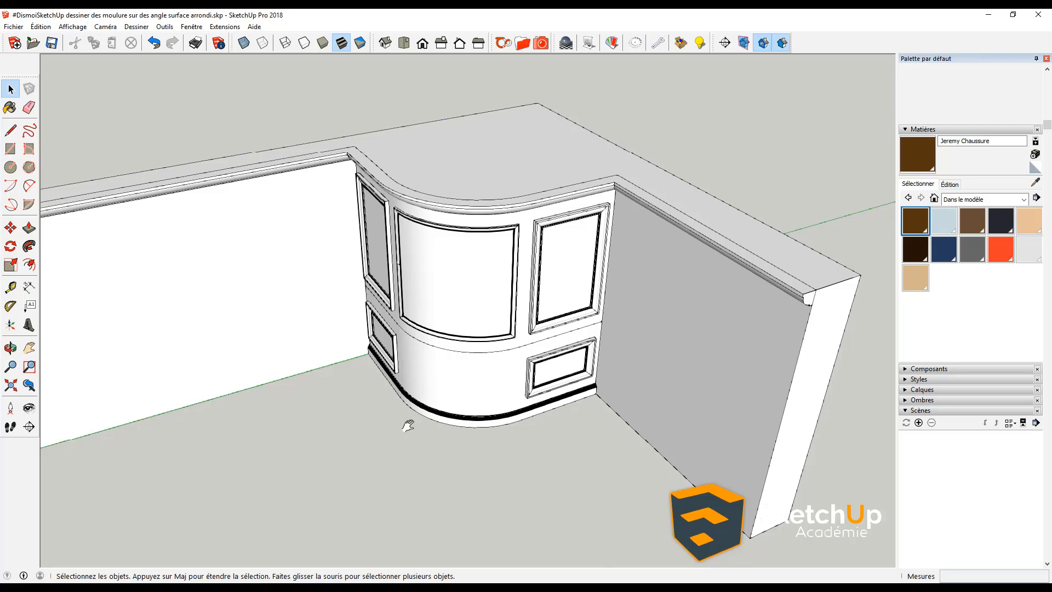
{"action": "middle_click_drag", "start_coordinate": [407, 423], "coordinate": [340, 340], "text": "shift"}
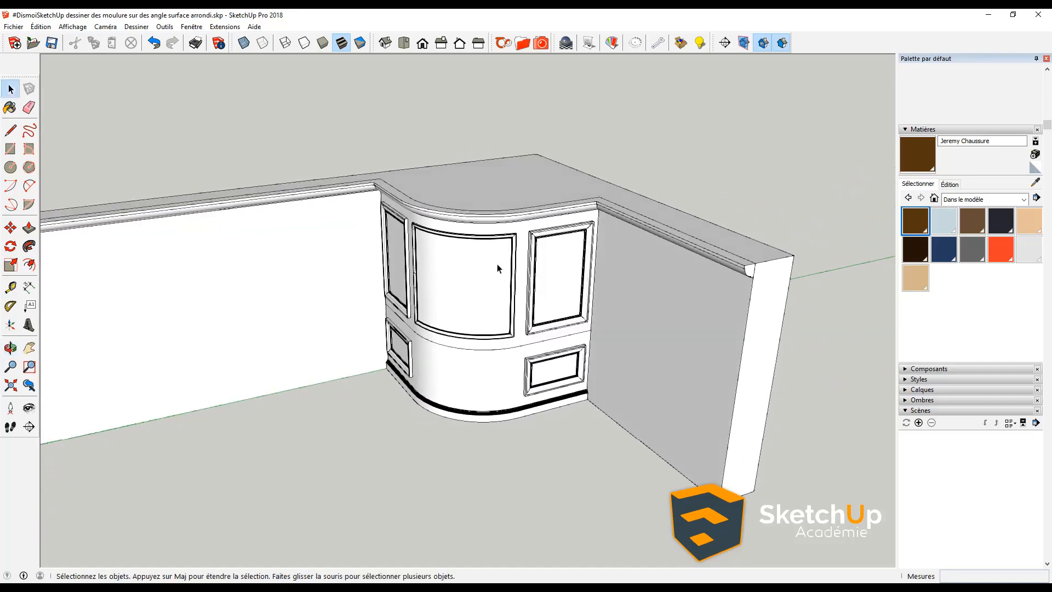
{"action": "middle_click_drag", "start_coordinate": [629, 363], "coordinate": [557, 350]}
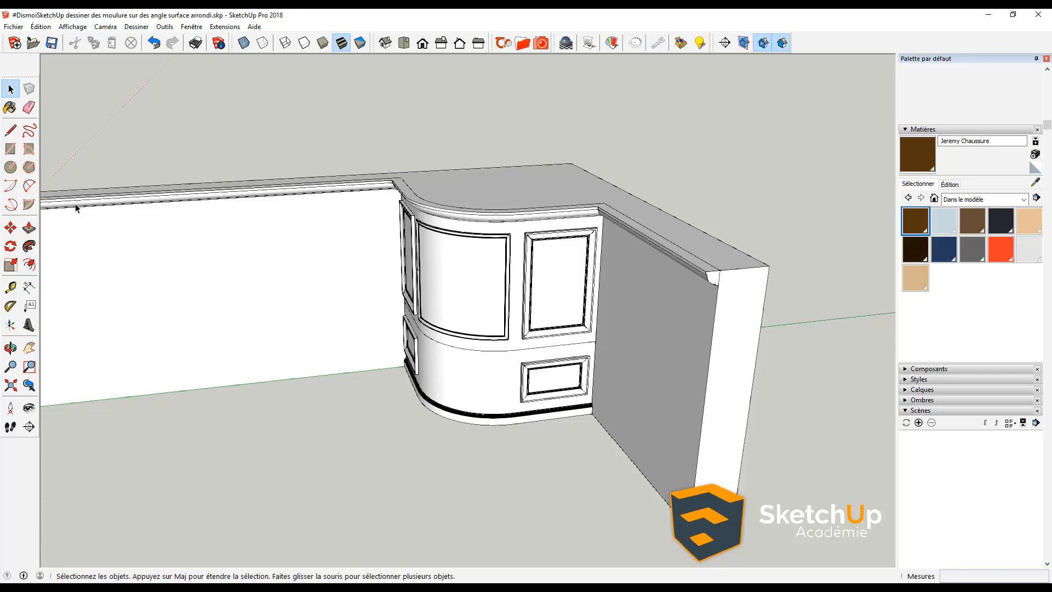
{"action": "middle_click_drag", "start_coordinate": [462, 414], "coordinate": [623, 427]}
{"action": "middle_click_drag", "start_coordinate": [416, 344], "coordinate": [427, 363]}
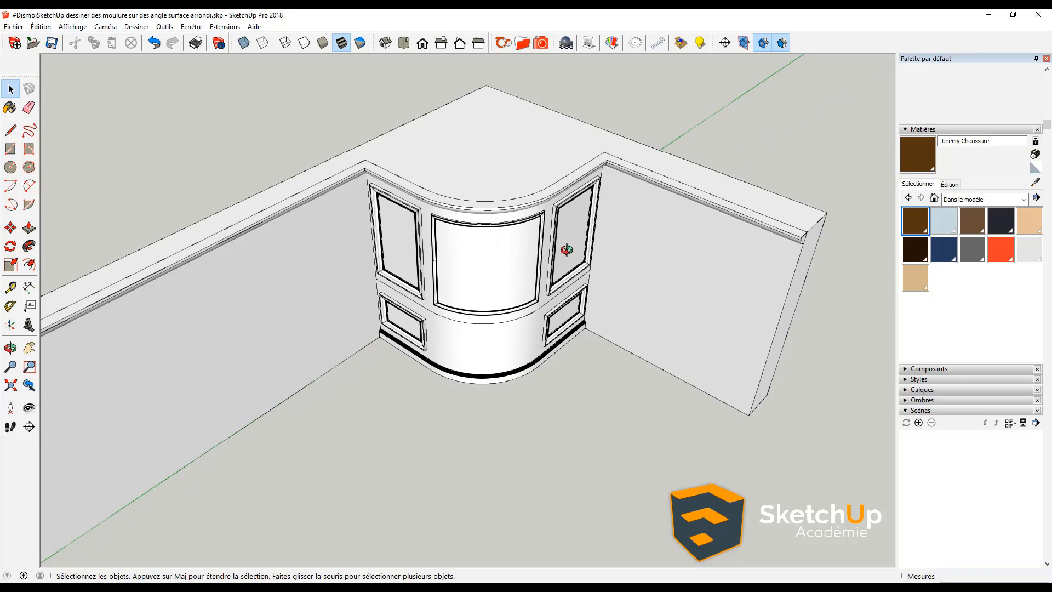
{"action": "middle_click_drag", "start_coordinate": [567, 250], "coordinate": [491, 337]}
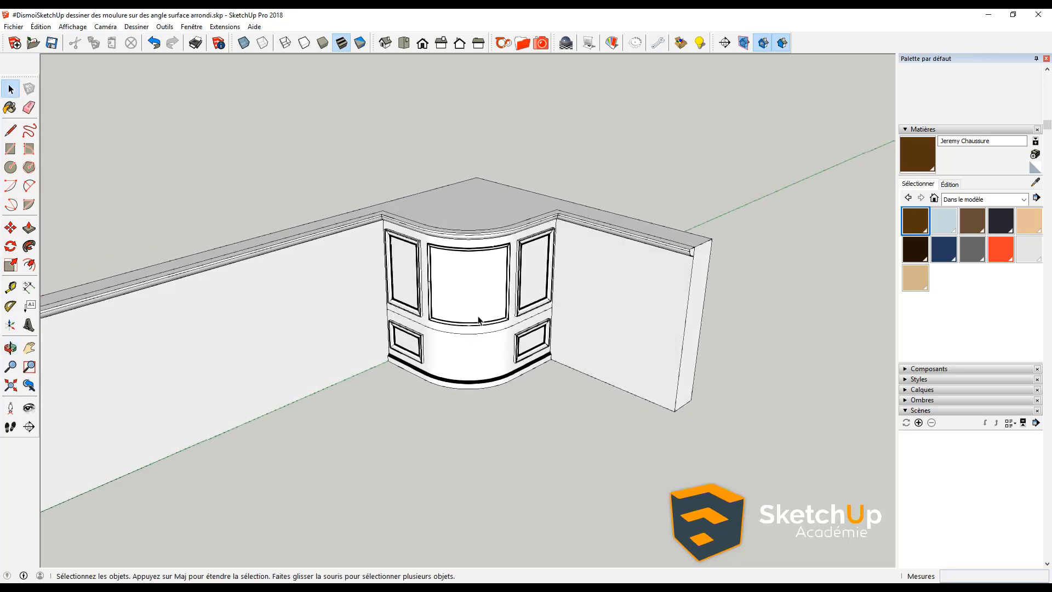